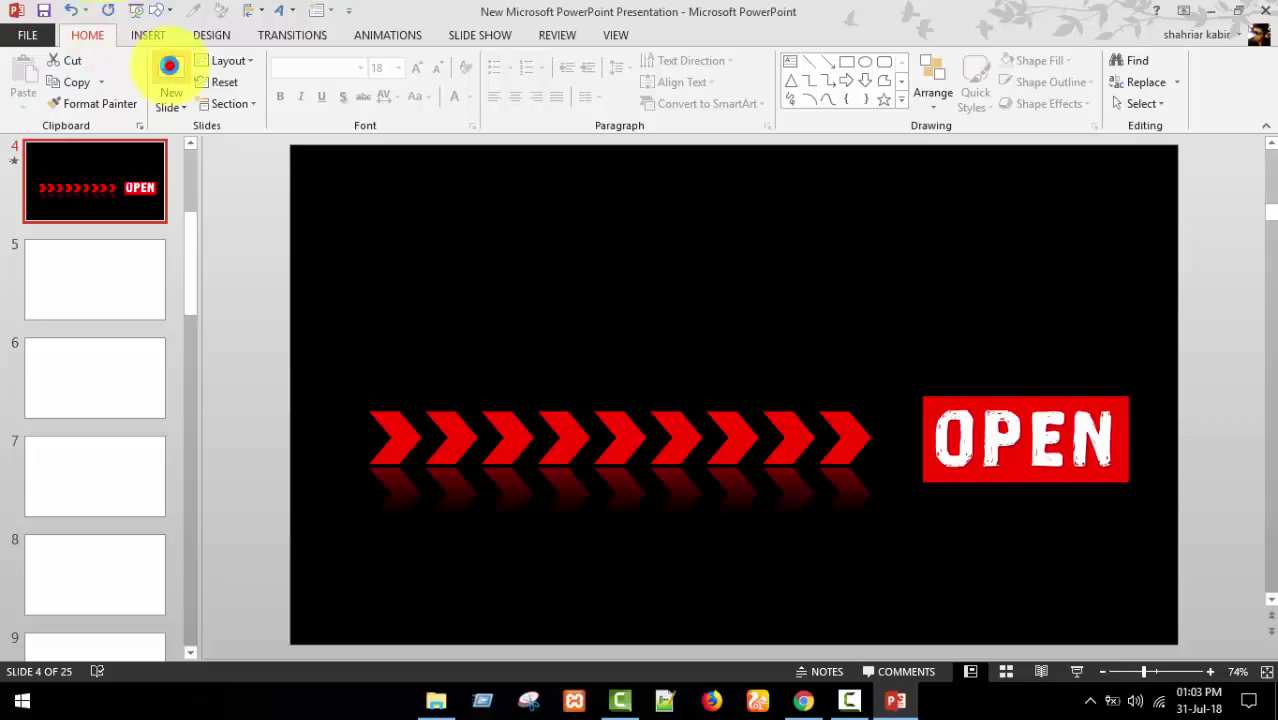
# - Add two blank slides after slide 4 and select the new slide 5
pyautogui.click(169, 66)
pyautogui.click(166, 60)
pyautogui.click(132, 266)
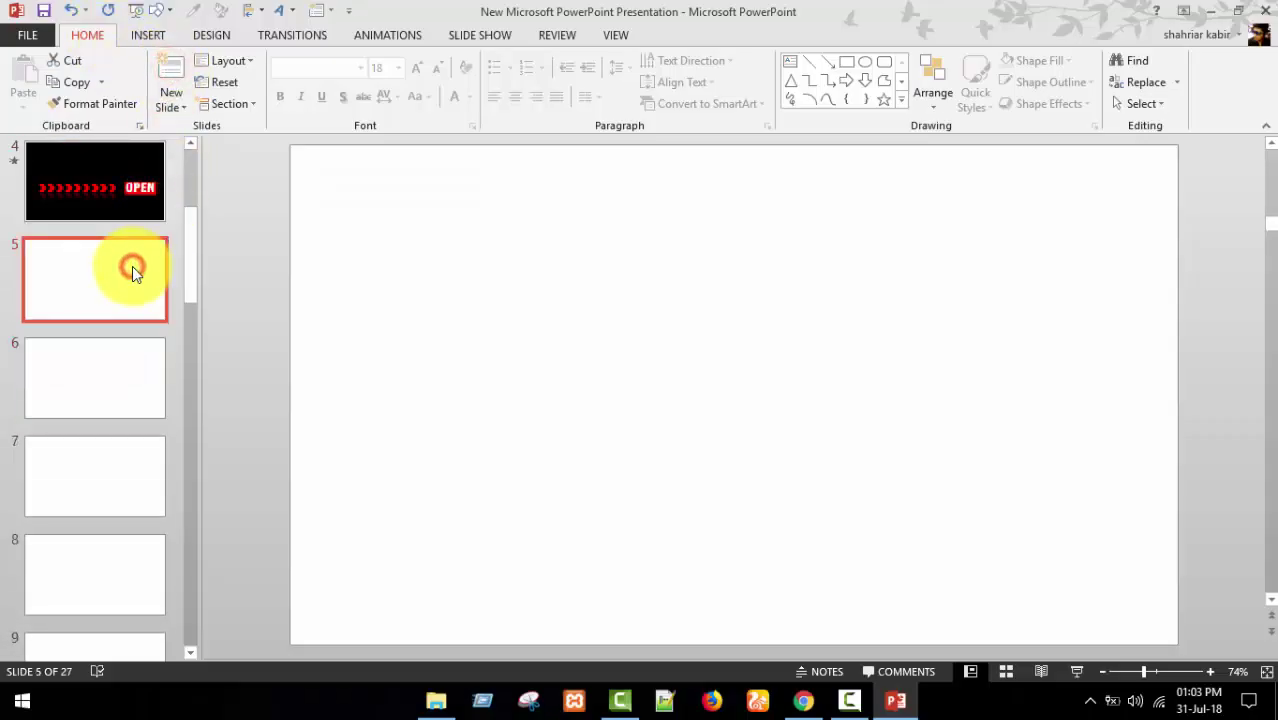
# - Give slide 5 a solid black background fill
pyautogui.rightClick(598, 262)
pyautogui.click(699, 411)
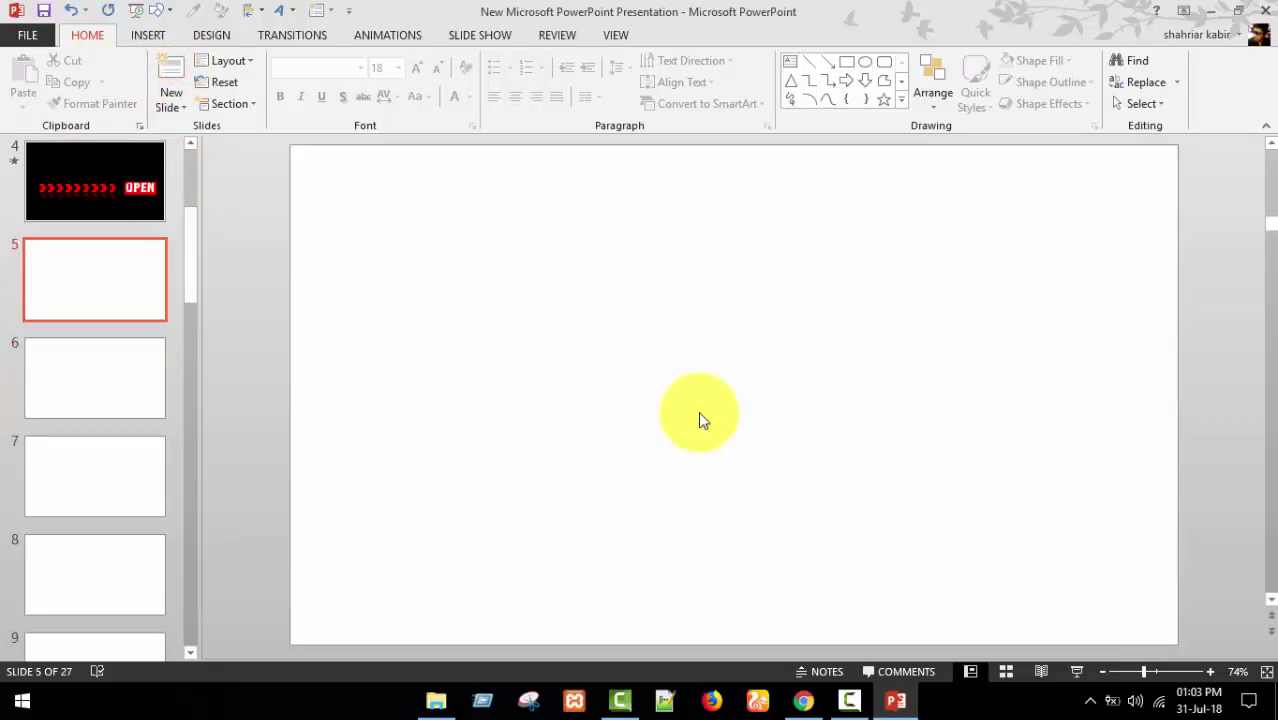
pyautogui.click(1233, 383)
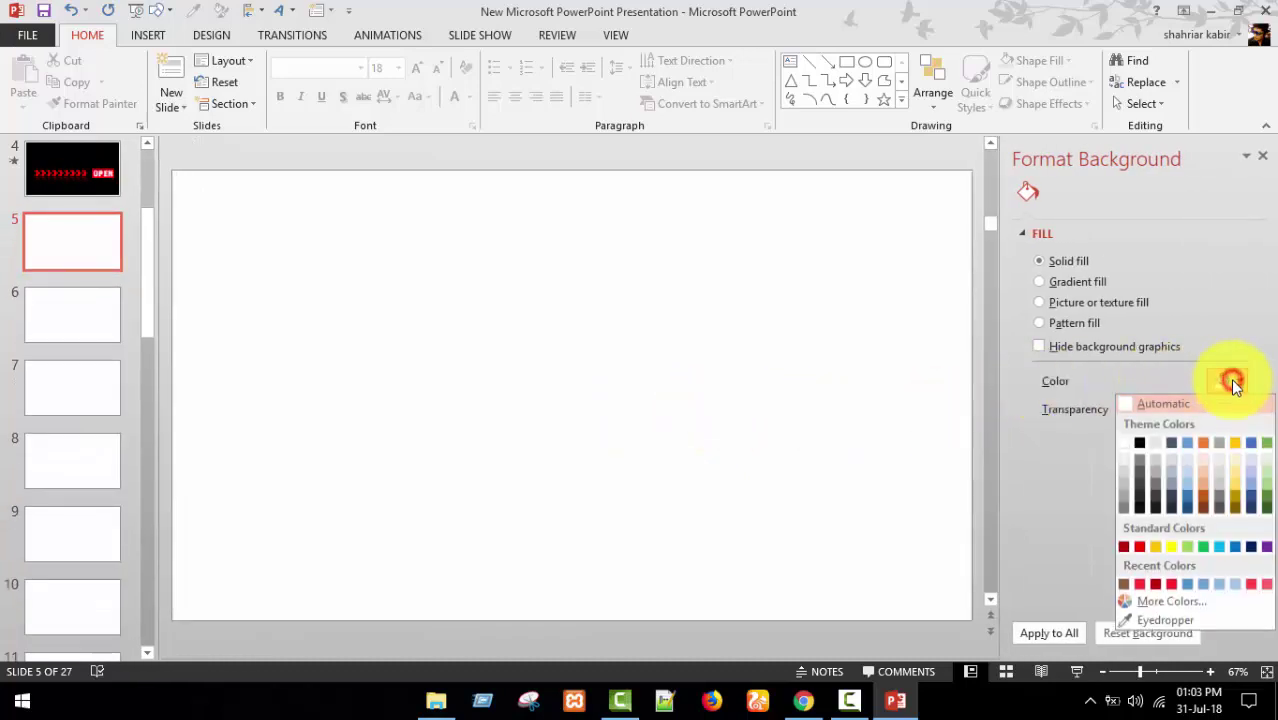
pyautogui.click(1136, 442)
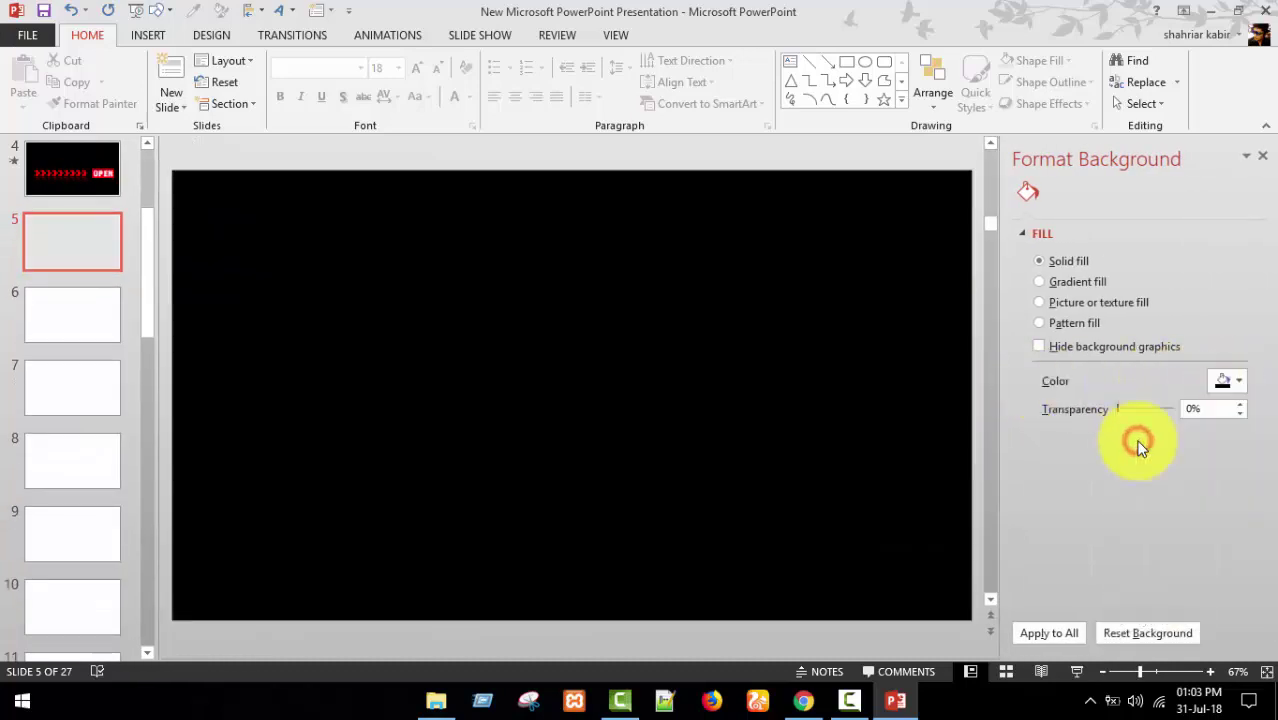
pyautogui.click(1259, 156)
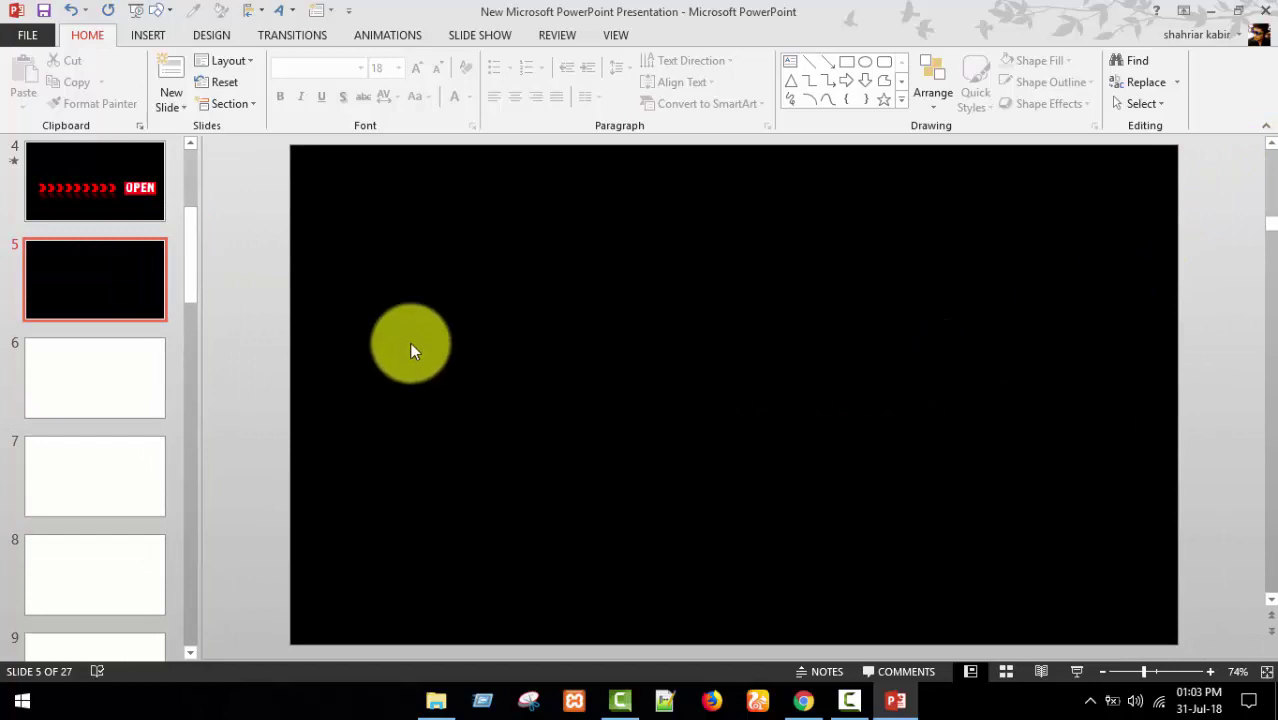
# - Draw a small chevron shape near the left side of slide 5
pyautogui.click(150, 37)
pyautogui.click(319, 94)
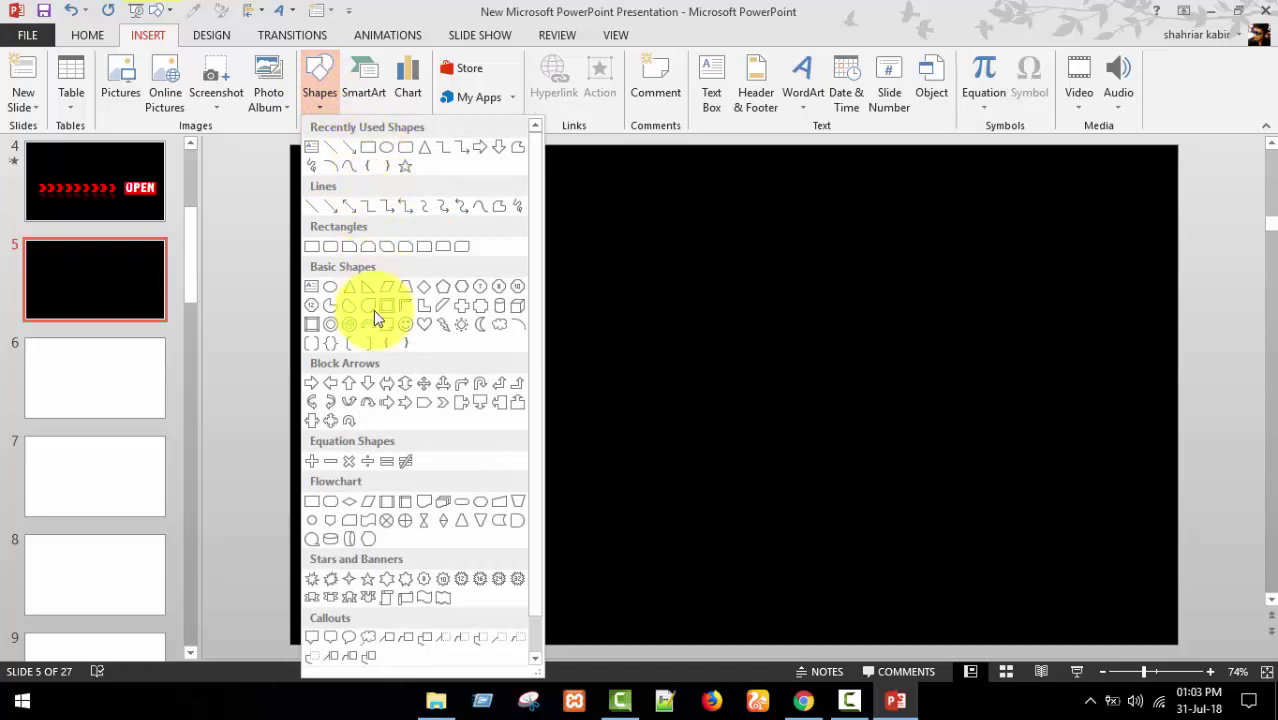
pyautogui.click(440, 410)
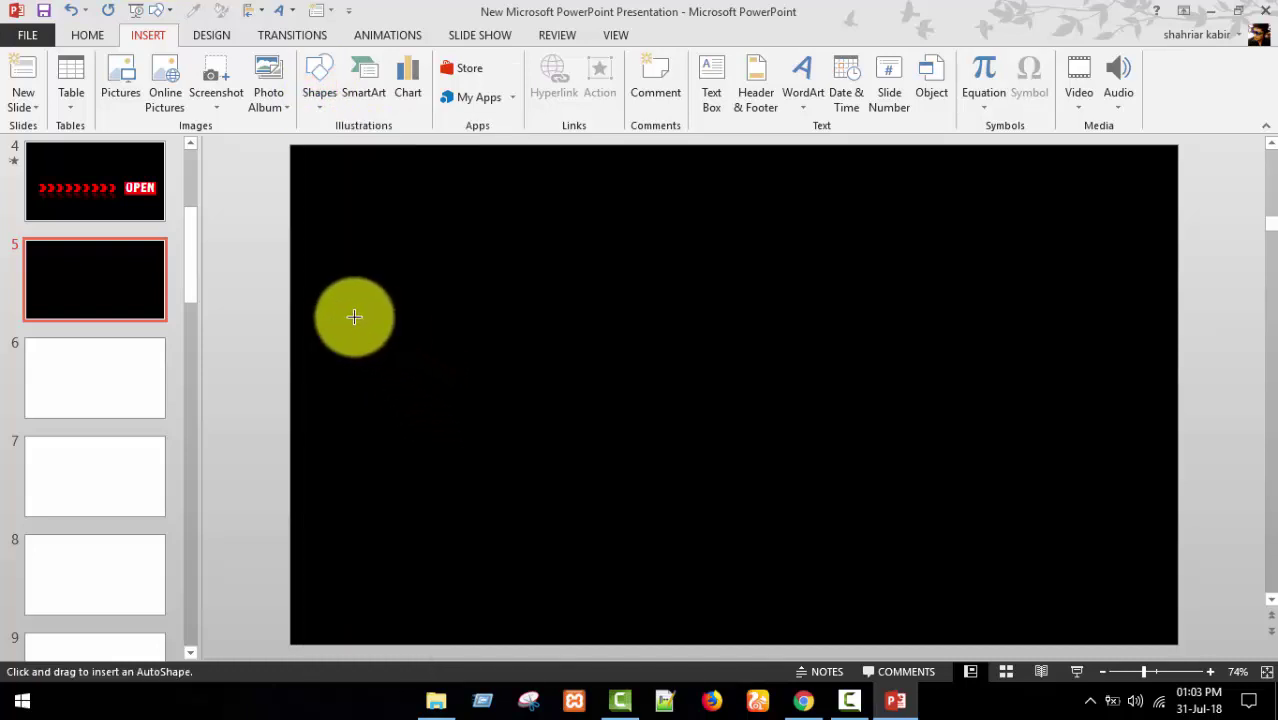
pyautogui.moveTo(354, 316); pyautogui.dragTo(407, 369)
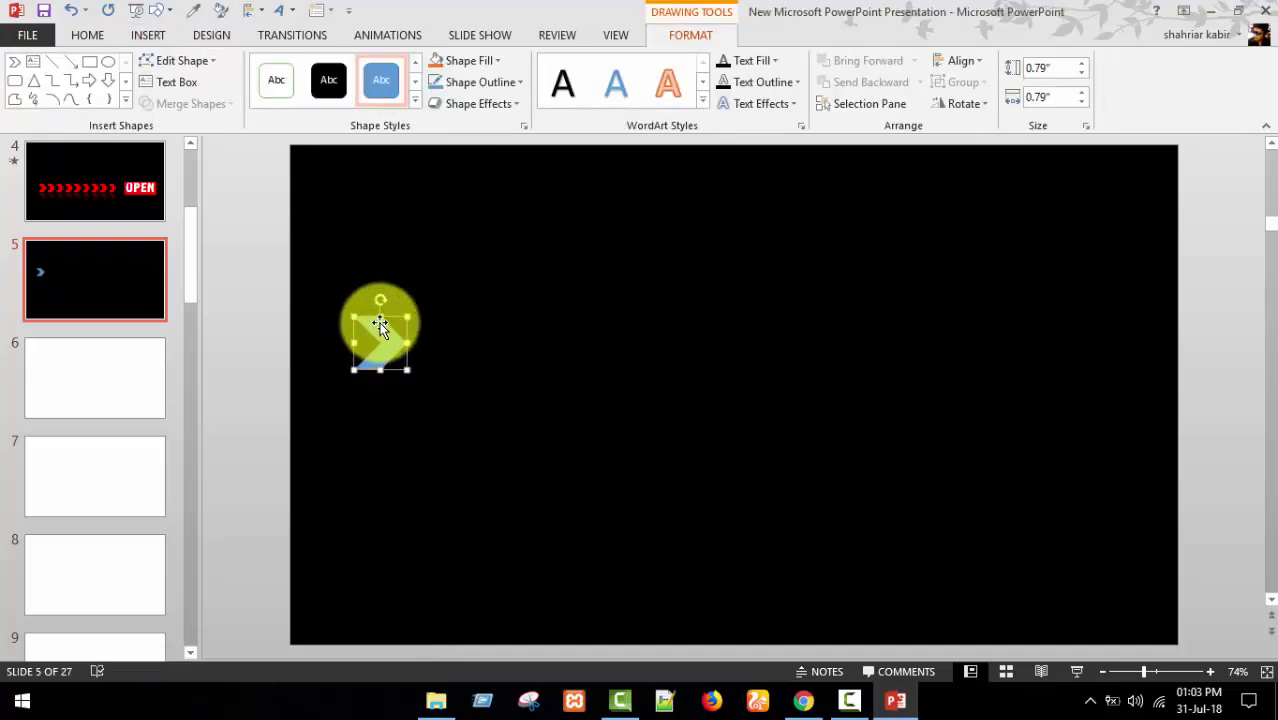
# - Make aligned copies of the chevron to the right to extend the row
pyautogui.click(388, 320)
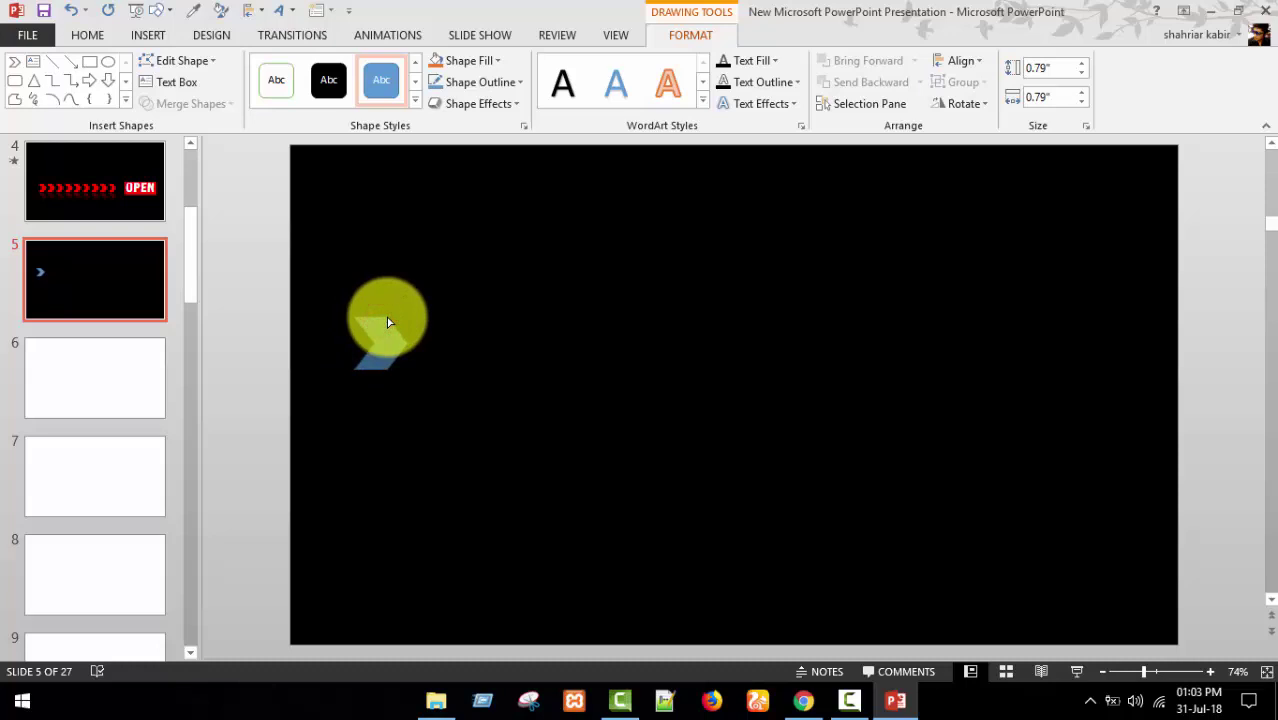
pyautogui.click(388, 322)
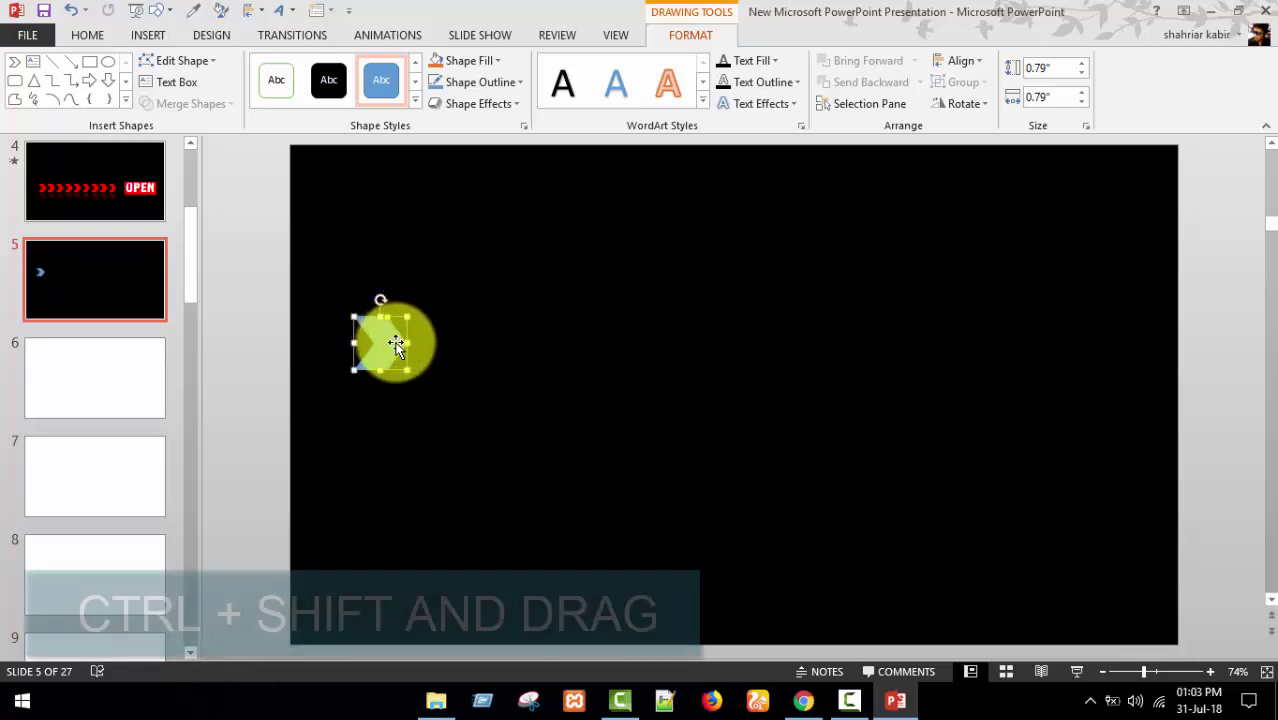
pyautogui.moveTo(386, 346)
pyautogui.mouseDown()
pyautogui.moveTo(496, 344)
pyautogui.moveTo(663, 367)
pyautogui.mouseUp()
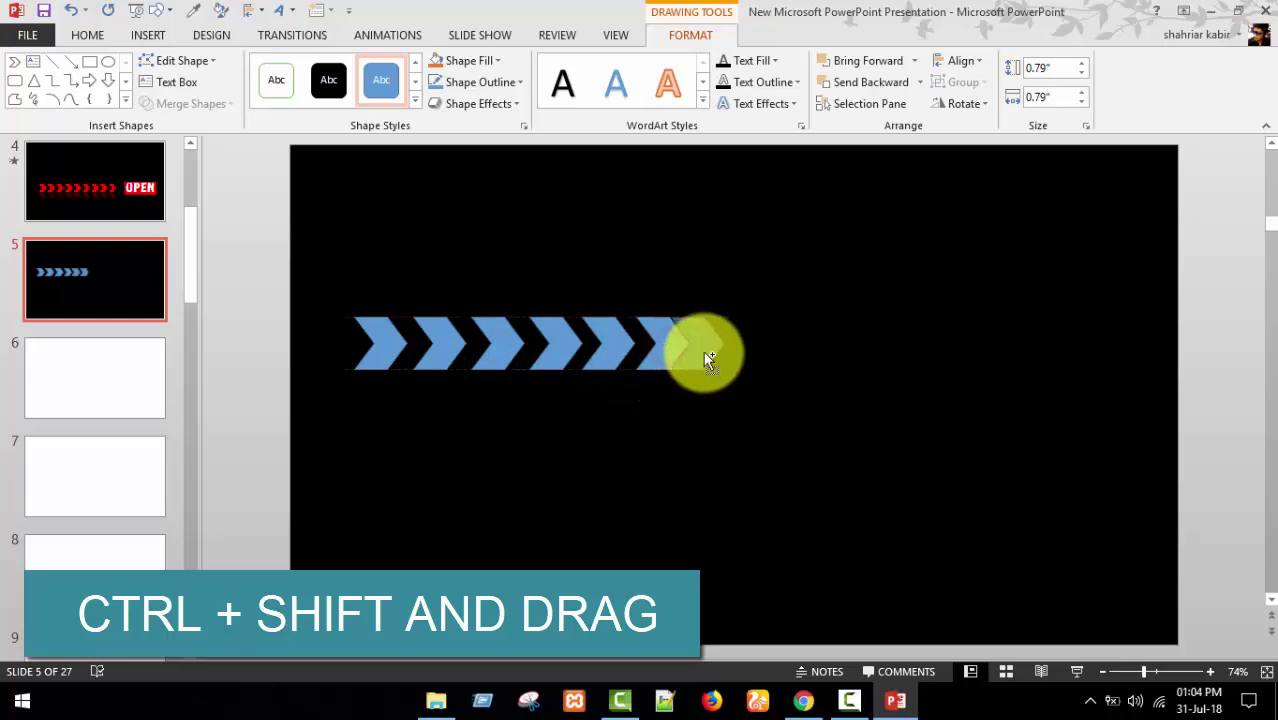
pyautogui.moveTo(711, 351); pyautogui.dragTo(811, 349)
# - Fill all nine chevrons red with no outline and distribute them horizontally
pyautogui.click(736, 279)
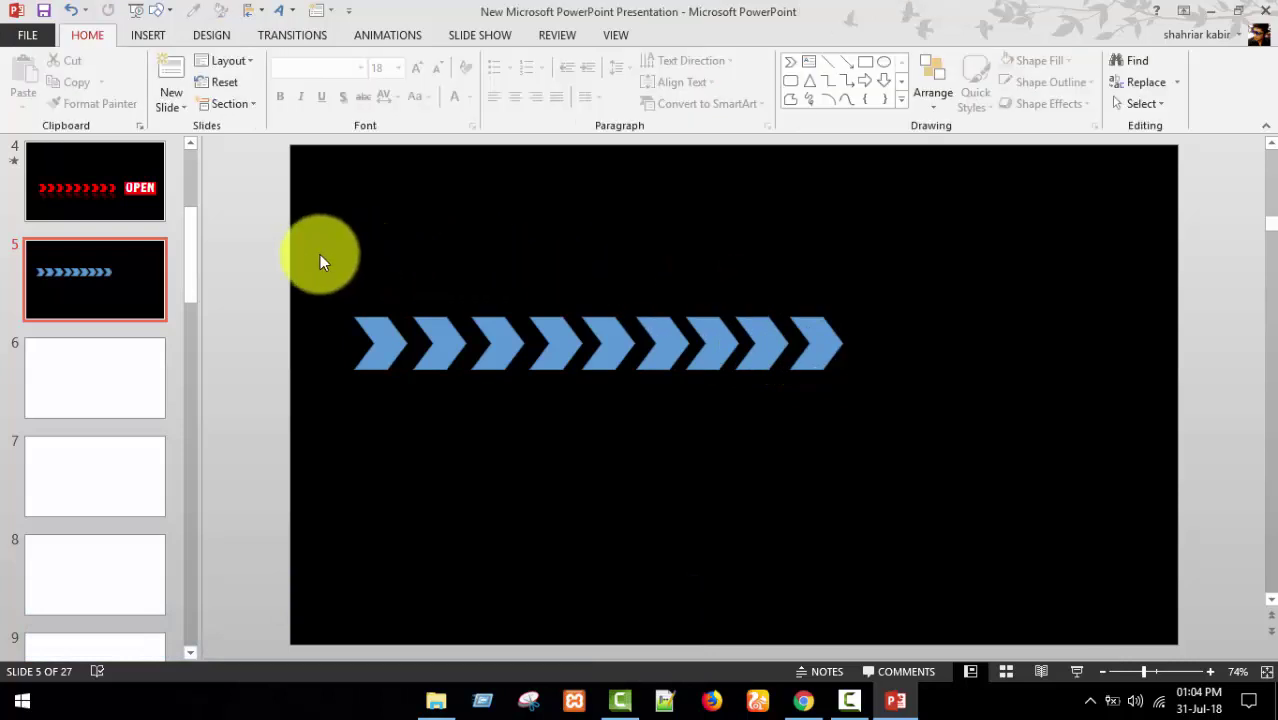
pyautogui.moveTo(316, 253)
pyautogui.mouseDown()
pyautogui.moveTo(907, 497)
pyautogui.moveTo(958, 464)
pyautogui.mouseUp()
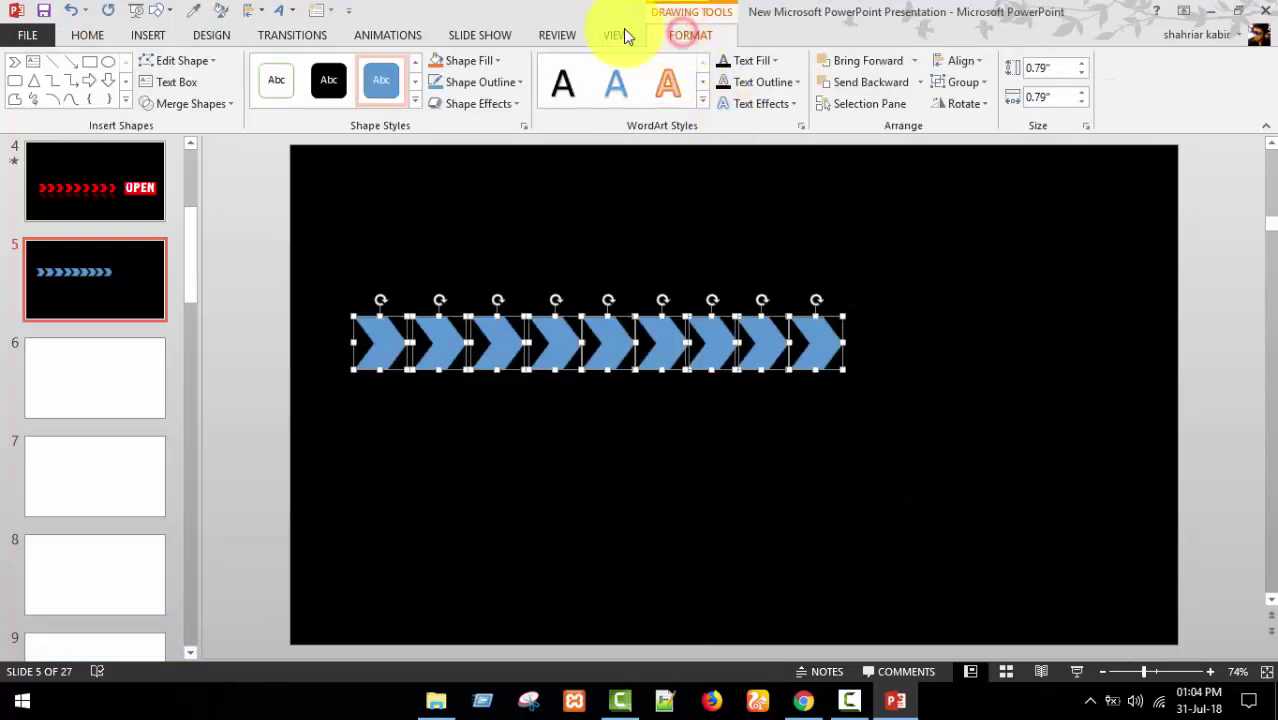
pyautogui.click(490, 63)
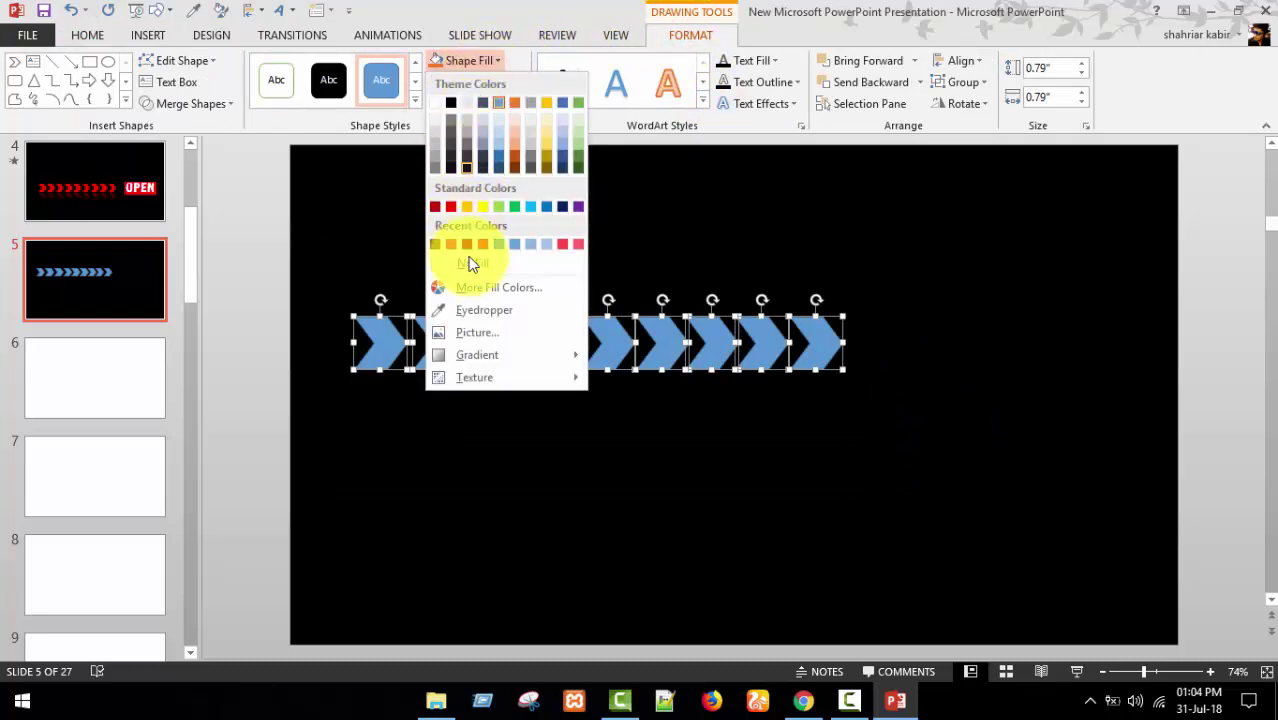
pyautogui.click(451, 207)
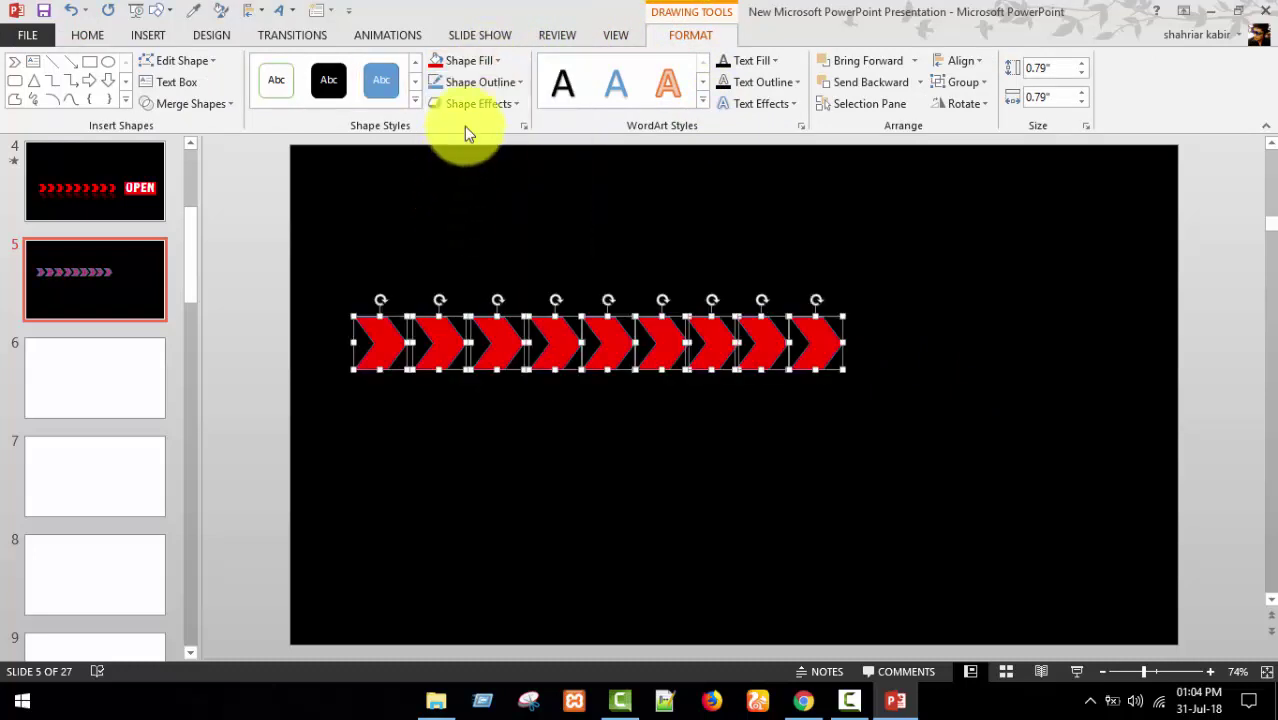
pyautogui.click(490, 86)
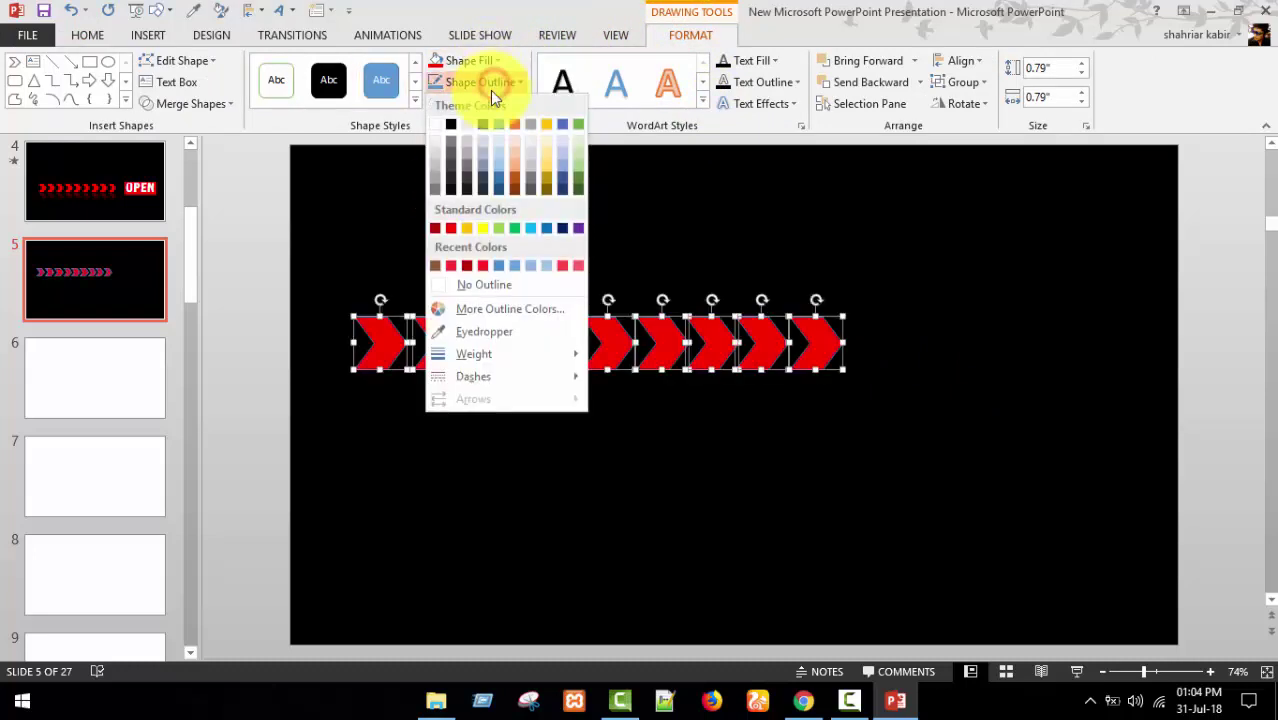
pyautogui.click(470, 285)
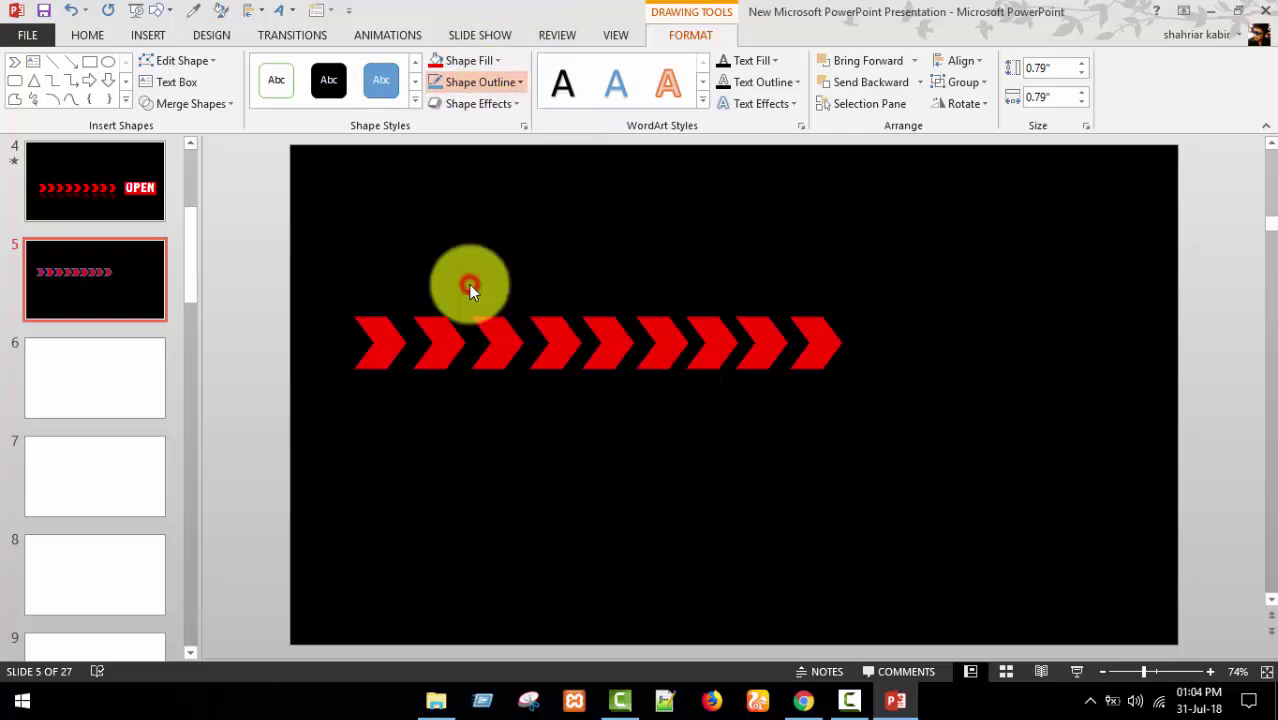
pyautogui.click(970, 62)
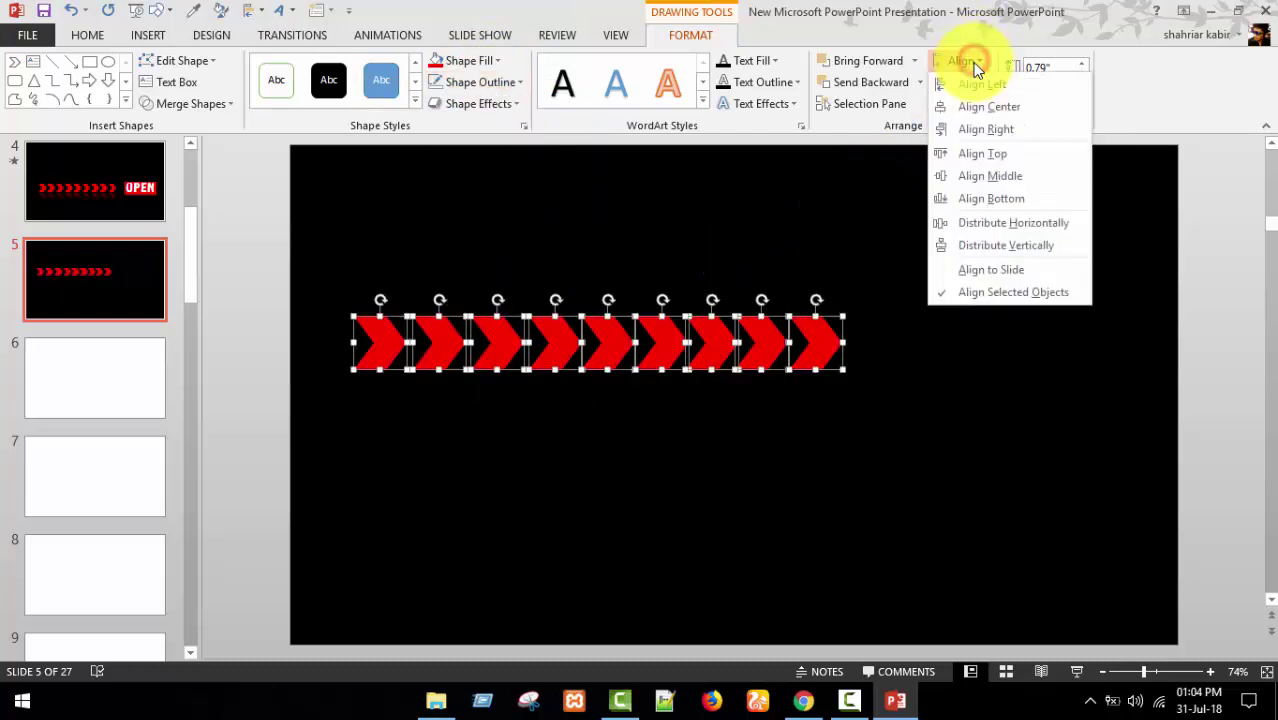
pyautogui.click(993, 228)
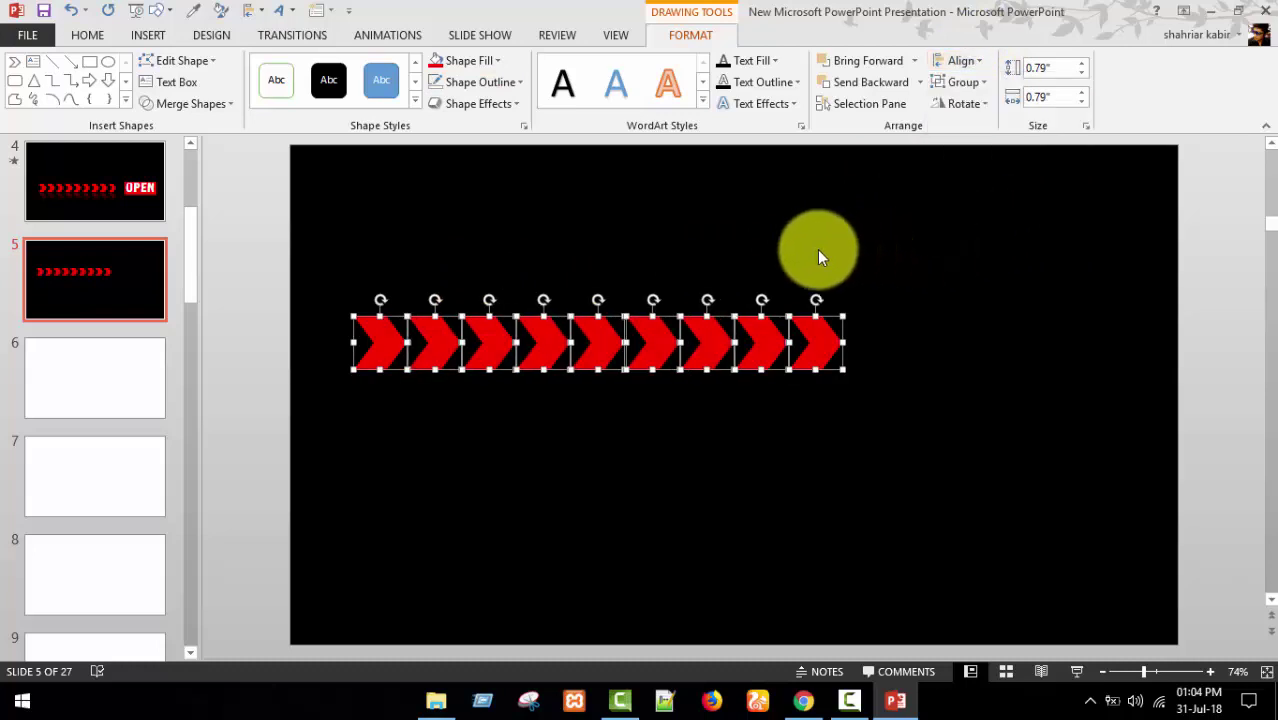
# - Move the row of nine chevrons lower and slightly left on the slide
pyautogui.click(622, 234)
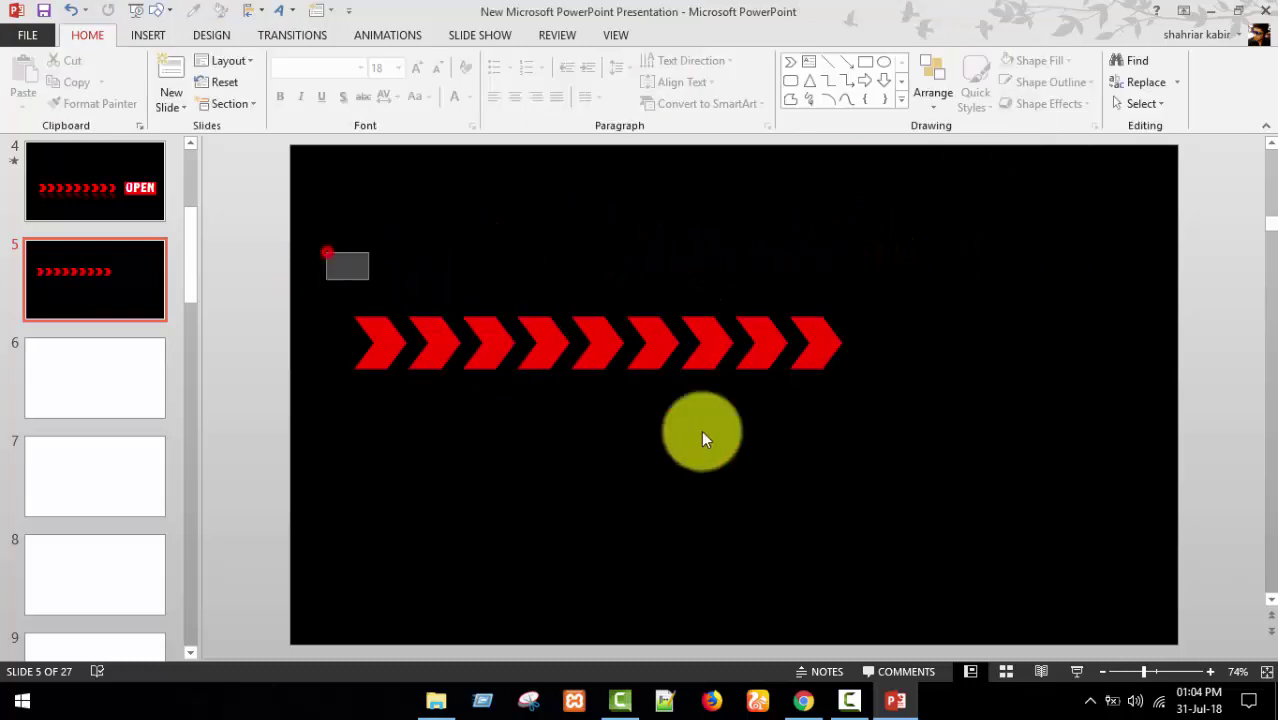
pyautogui.moveTo(701, 430); pyautogui.dragTo(1019, 455)
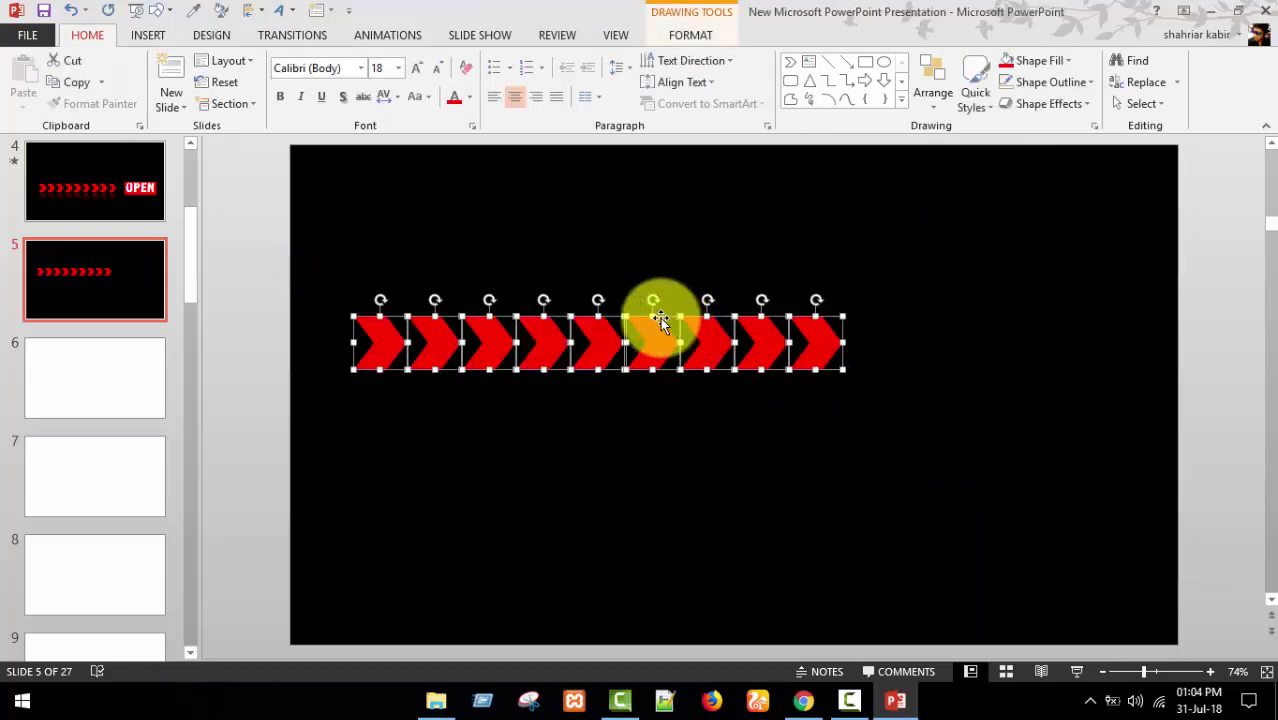
pyautogui.moveTo(662, 318); pyautogui.dragTo(648, 389)
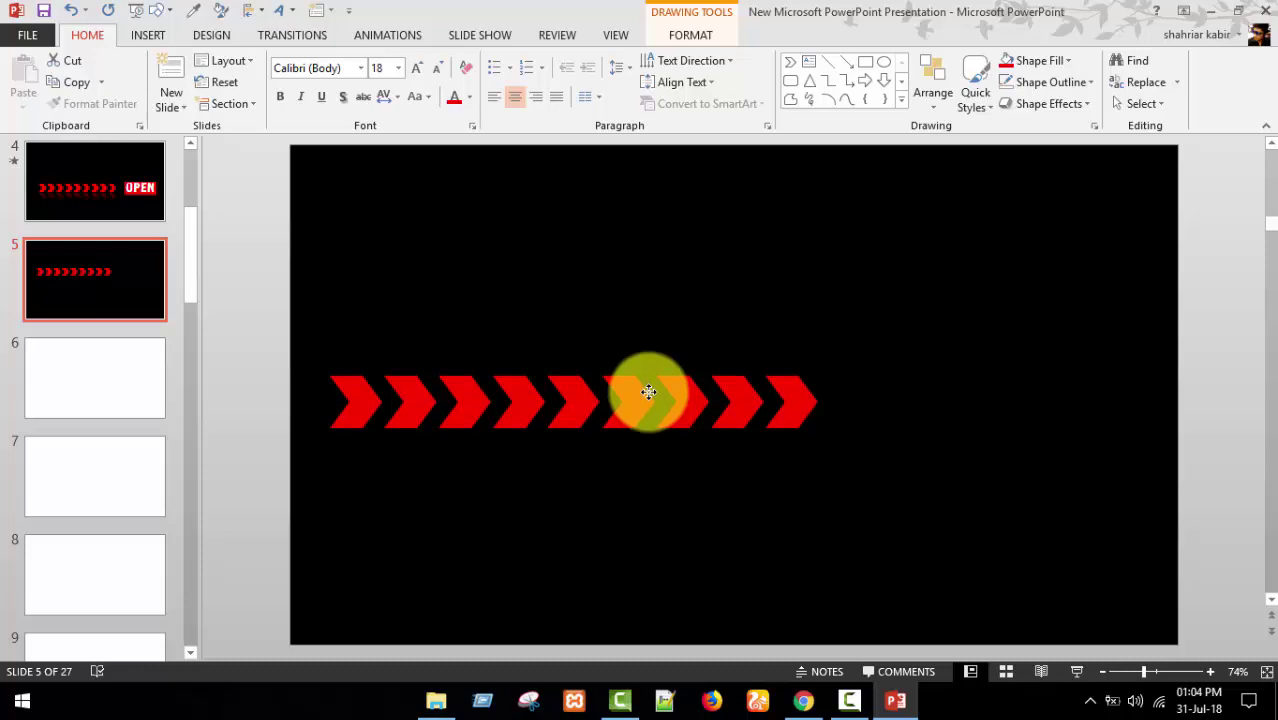
pyautogui.moveTo(648, 389); pyautogui.dragTo(648, 390)
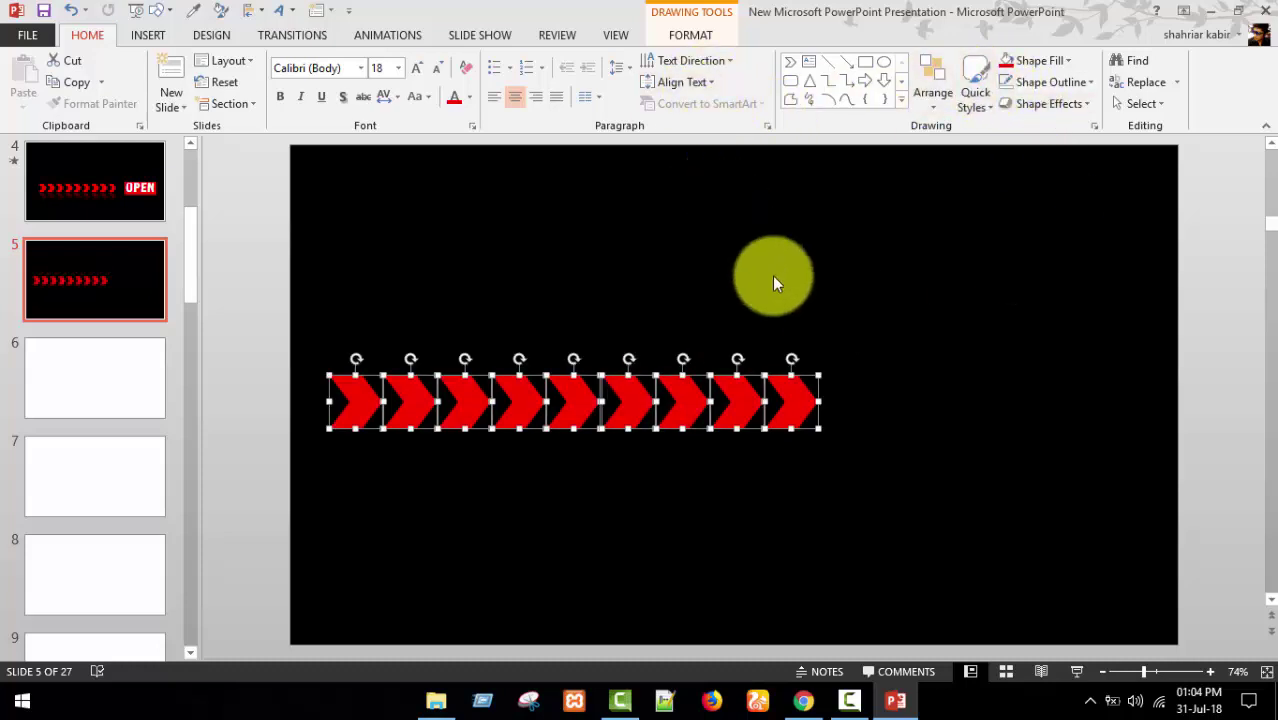
# - Apply a reflection preset beneath all nine chevrons
pyautogui.rightClick(795, 391)
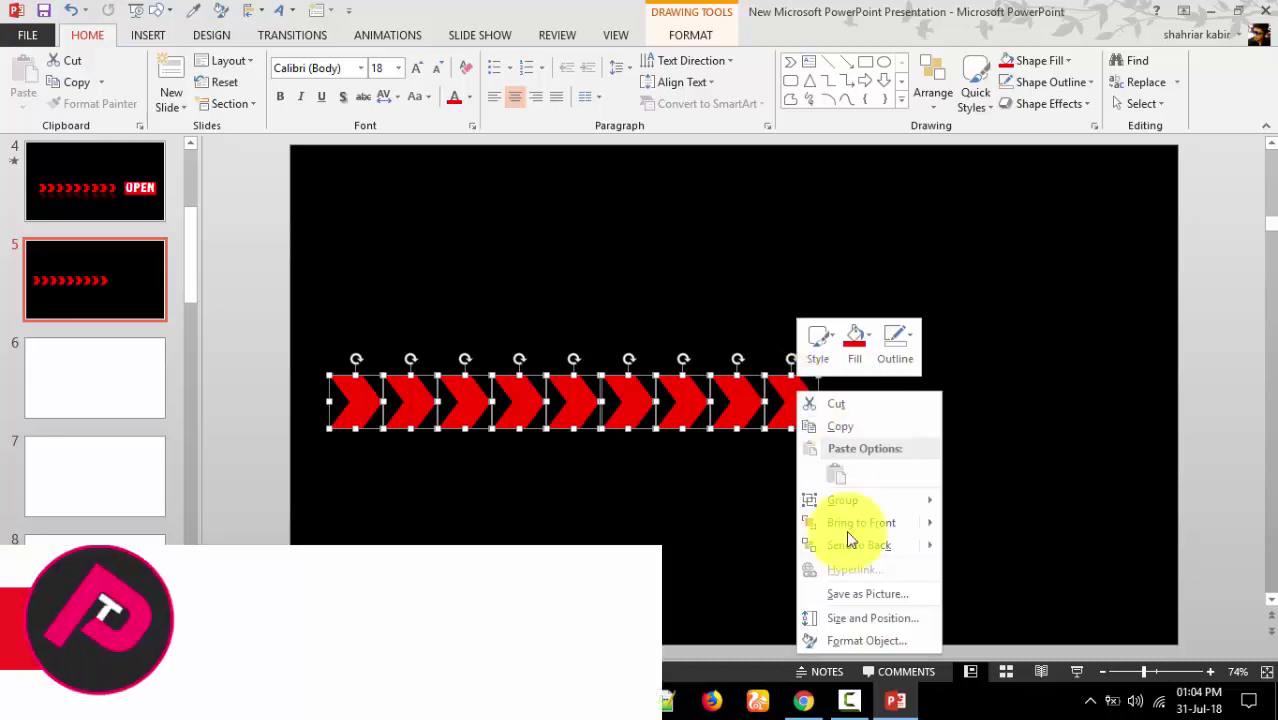
pyautogui.click(886, 643)
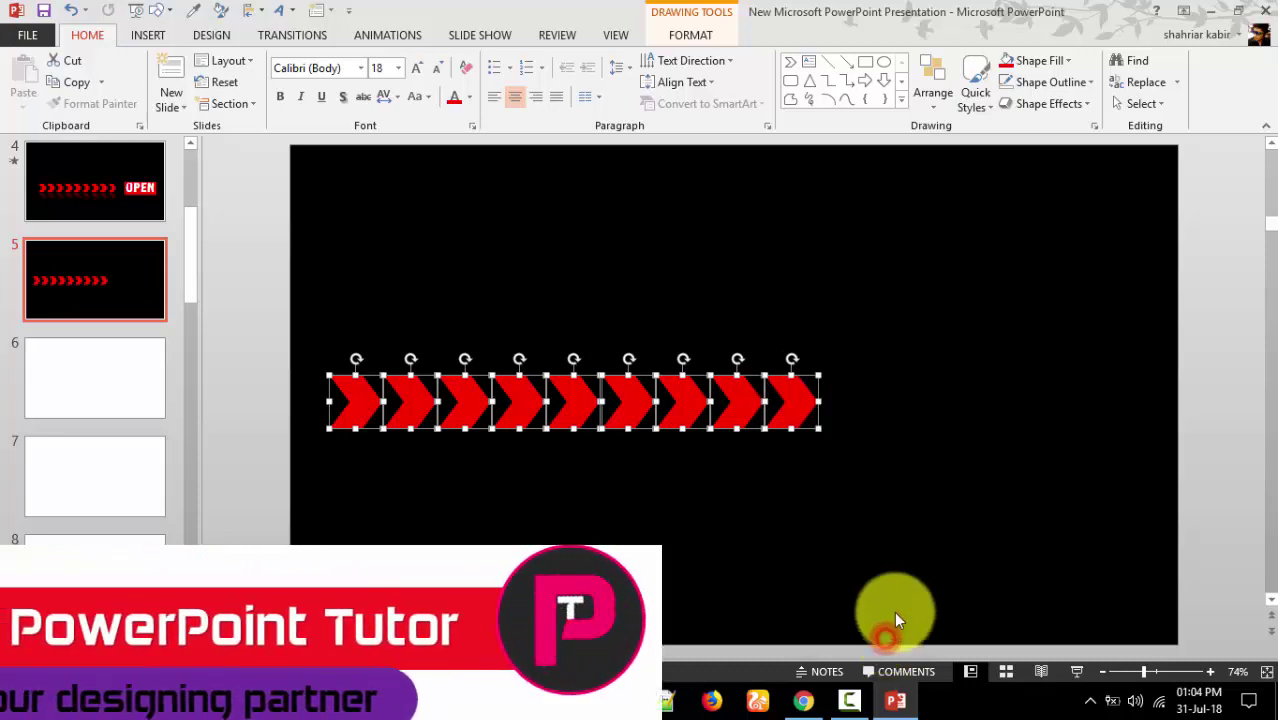
pyautogui.click(964, 319)
pyautogui.hotkey('ctrl', 'a')
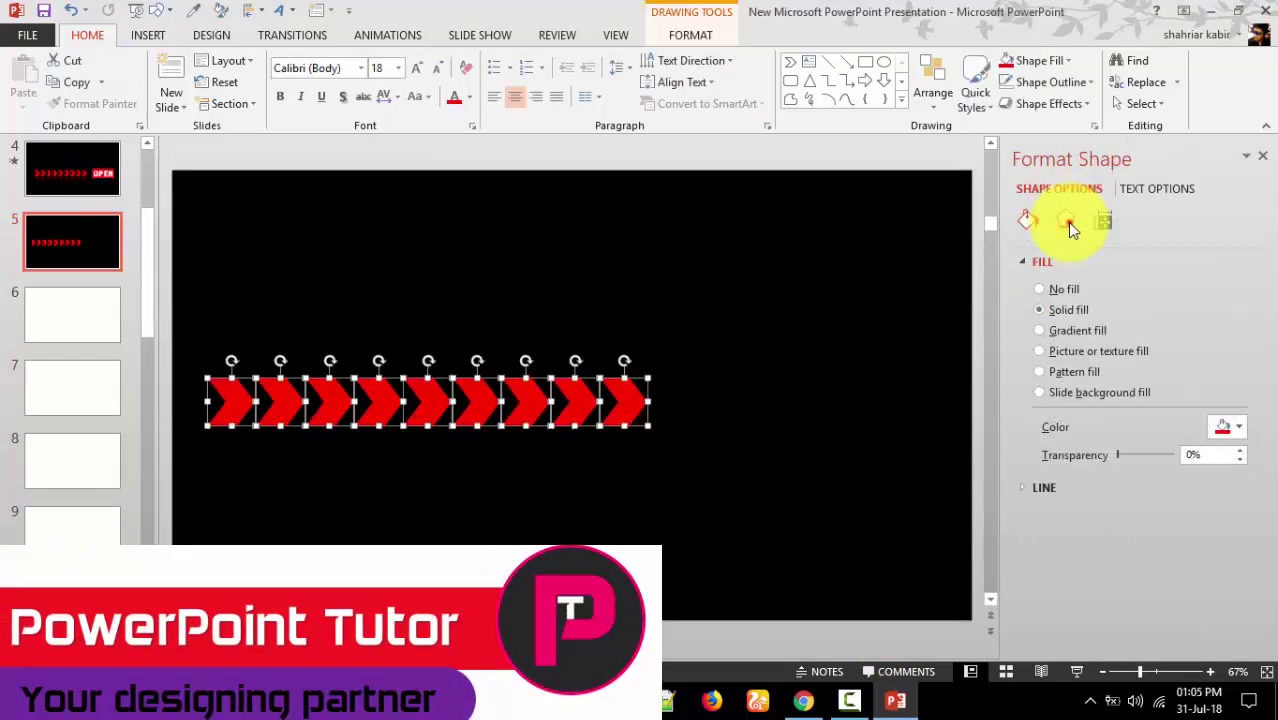
pyautogui.click(1066, 220)
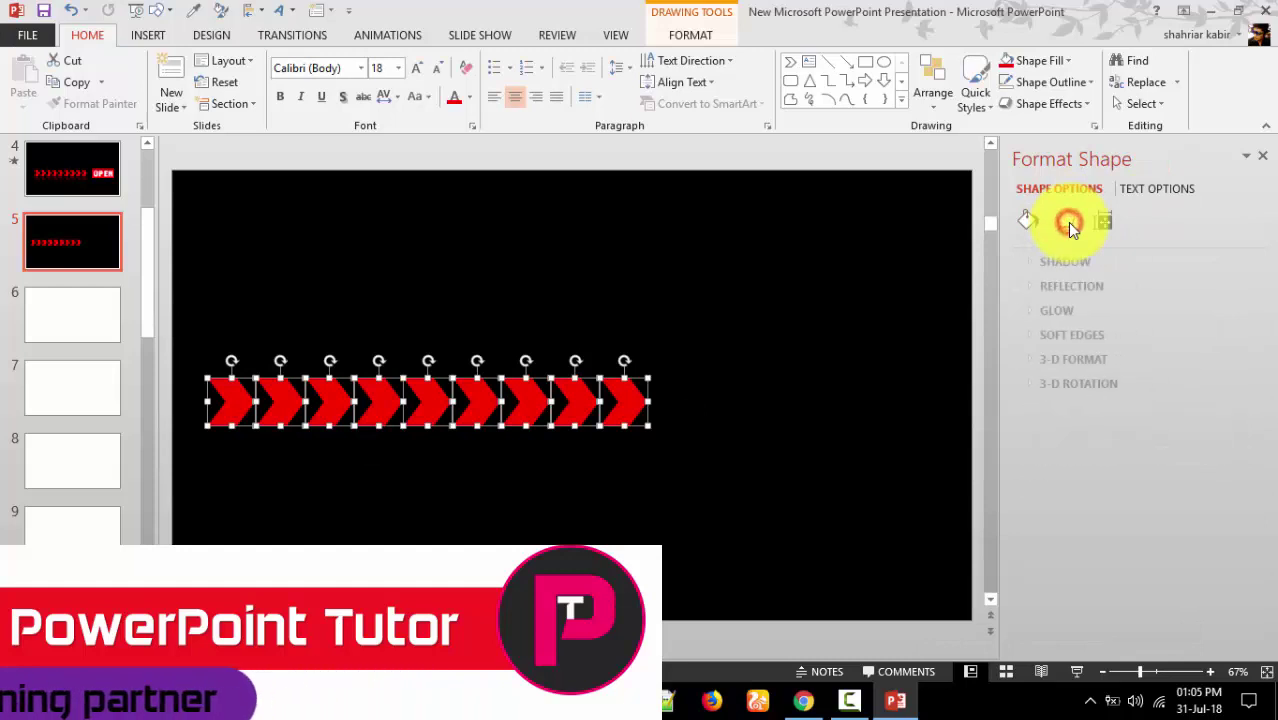
pyautogui.click(1022, 287)
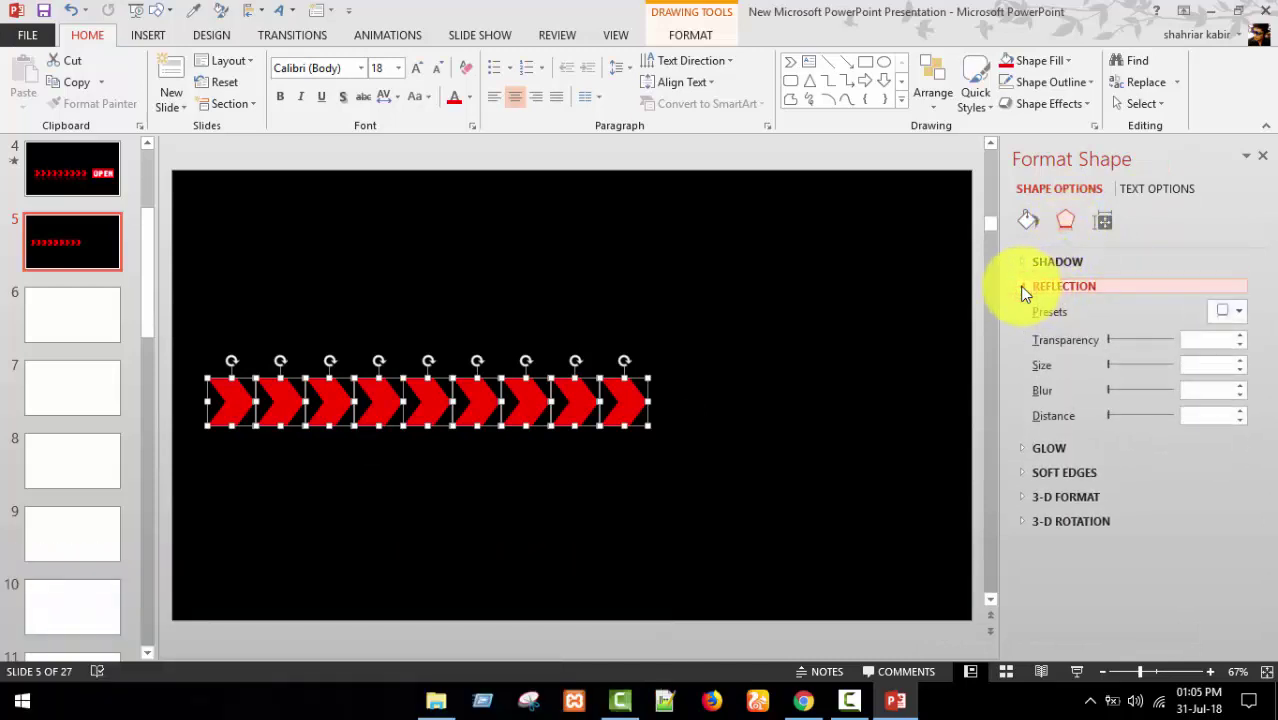
pyautogui.click(1238, 316)
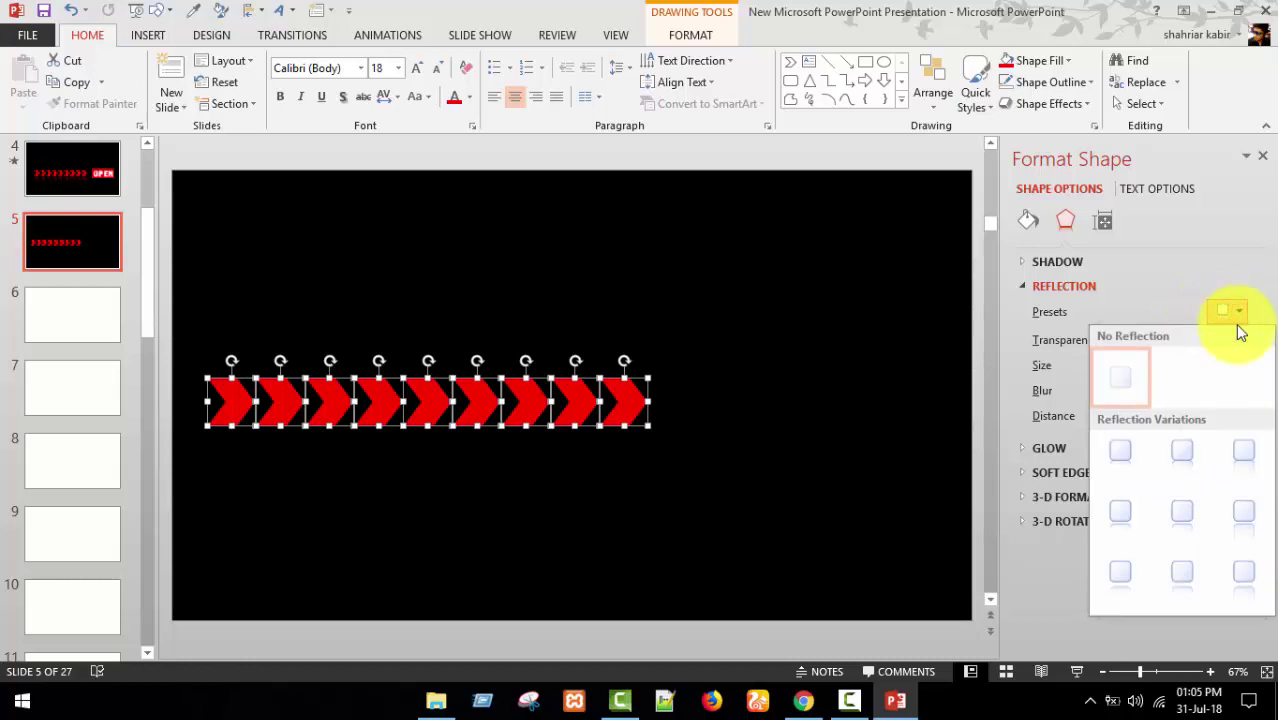
pyautogui.click(1245, 516)
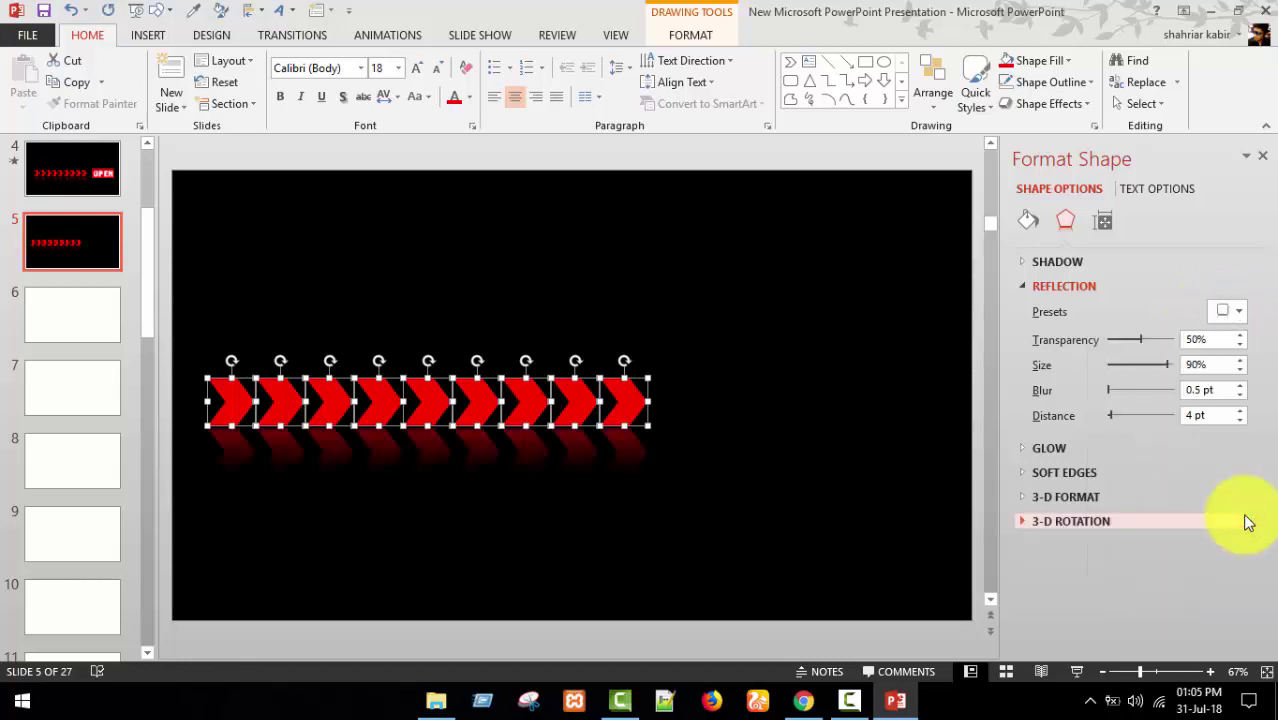
pyautogui.click(1259, 159)
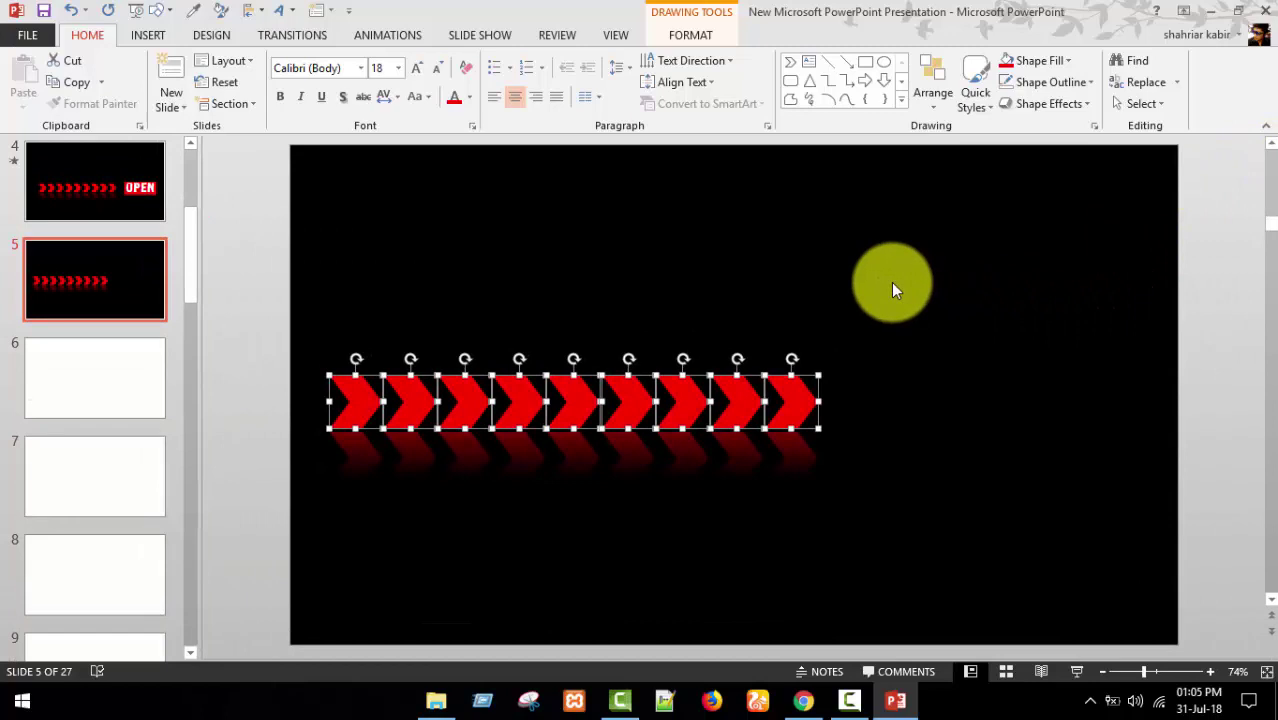
pyautogui.click(893, 288)
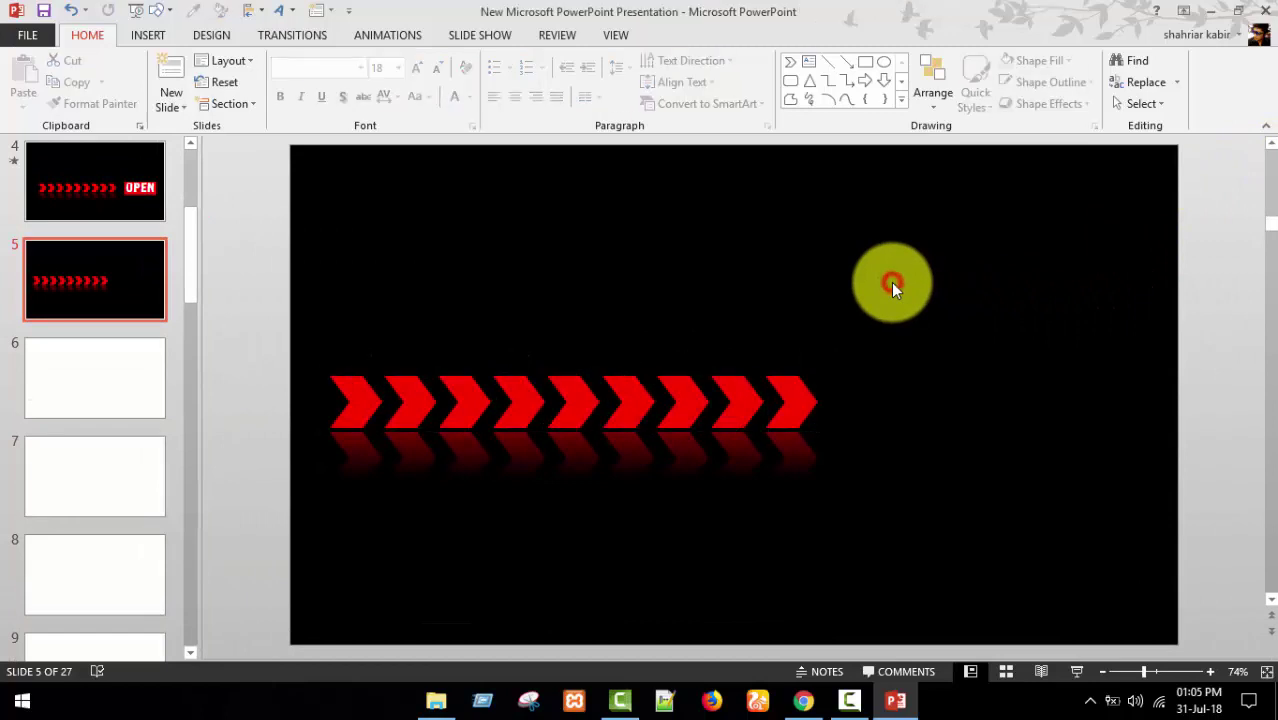
# - Give the first chevron a Fade animation that starts With Previous
pyautogui.doubleClick(363, 405)
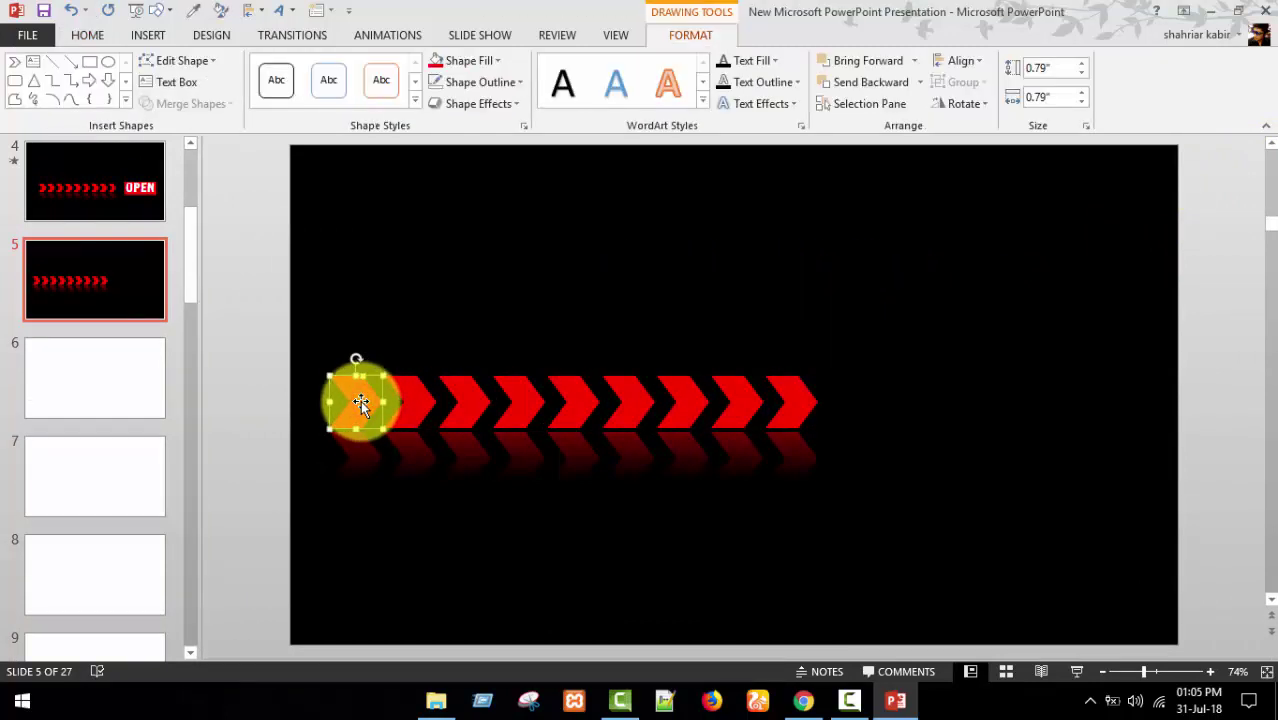
pyautogui.click(388, 37)
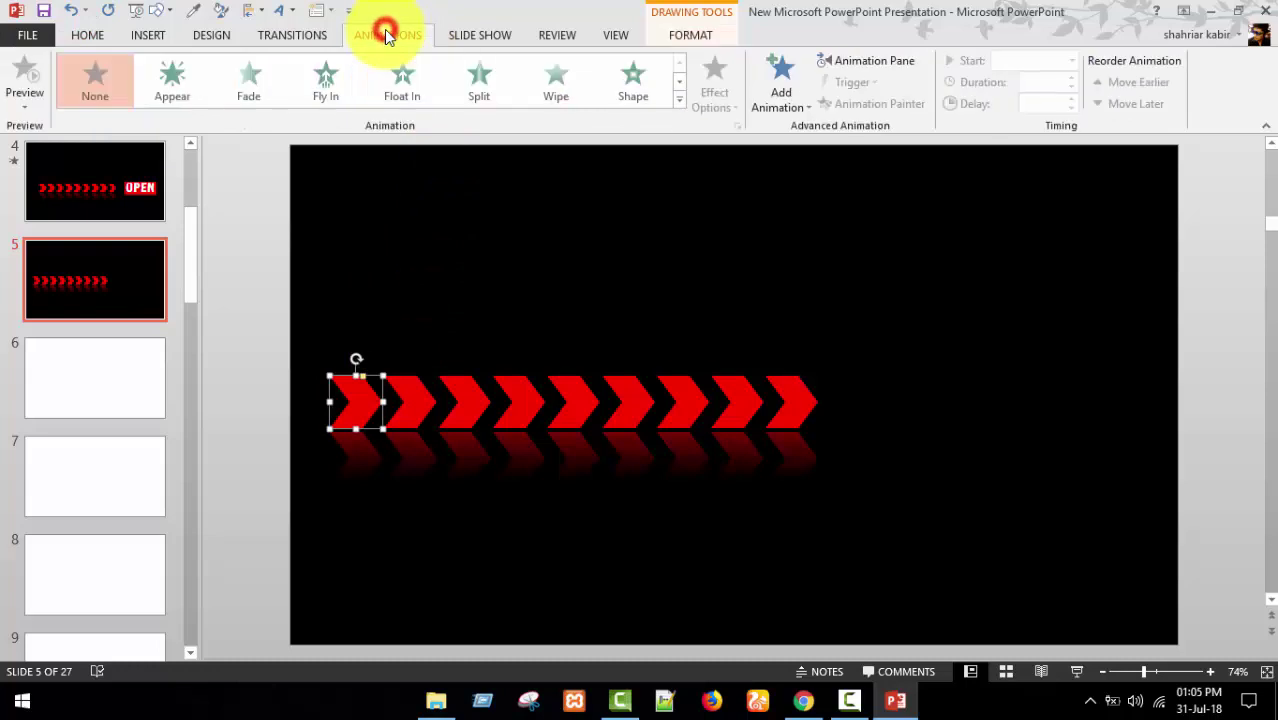
pyautogui.click(261, 84)
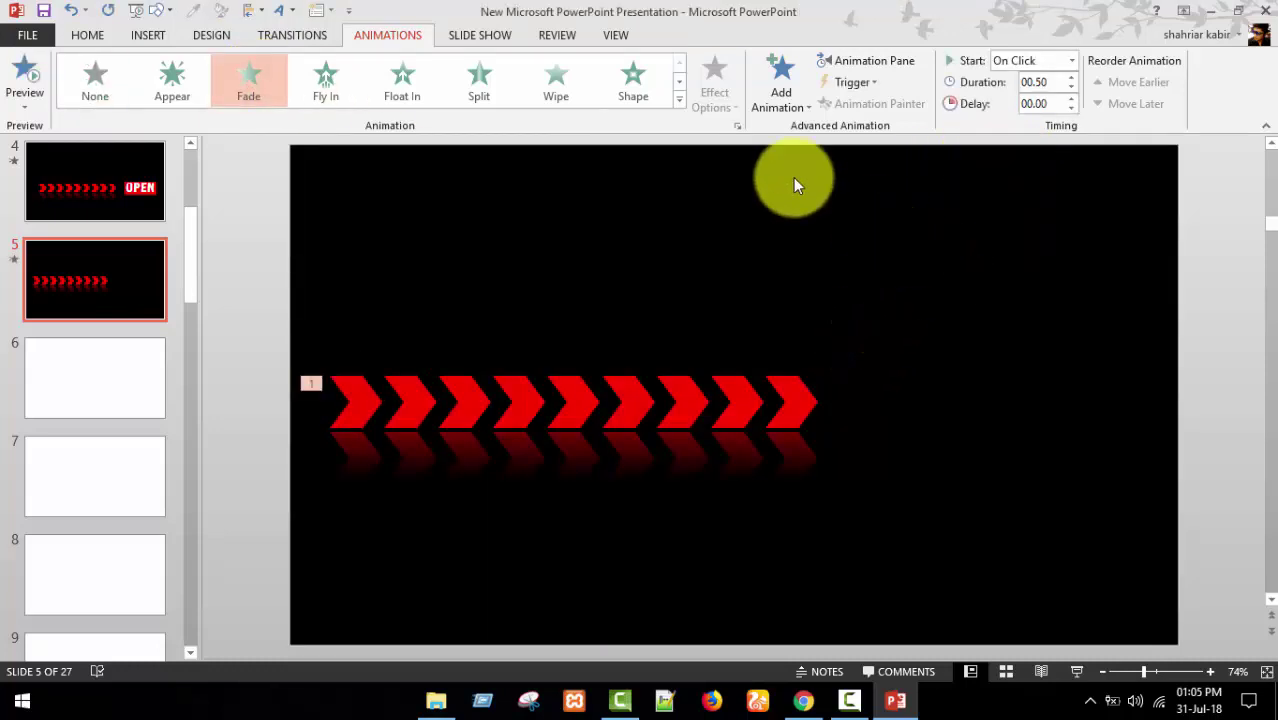
pyautogui.click(855, 63)
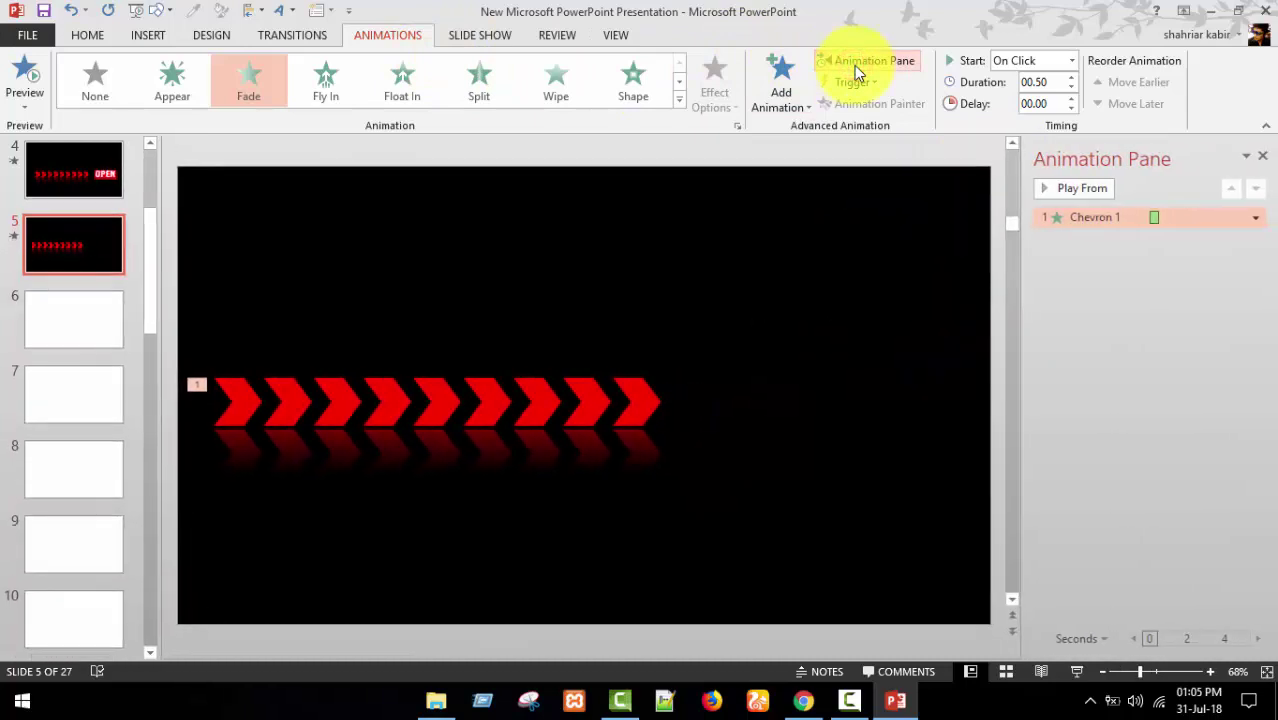
pyautogui.rightClick(1101, 218)
pyautogui.click(1128, 258)
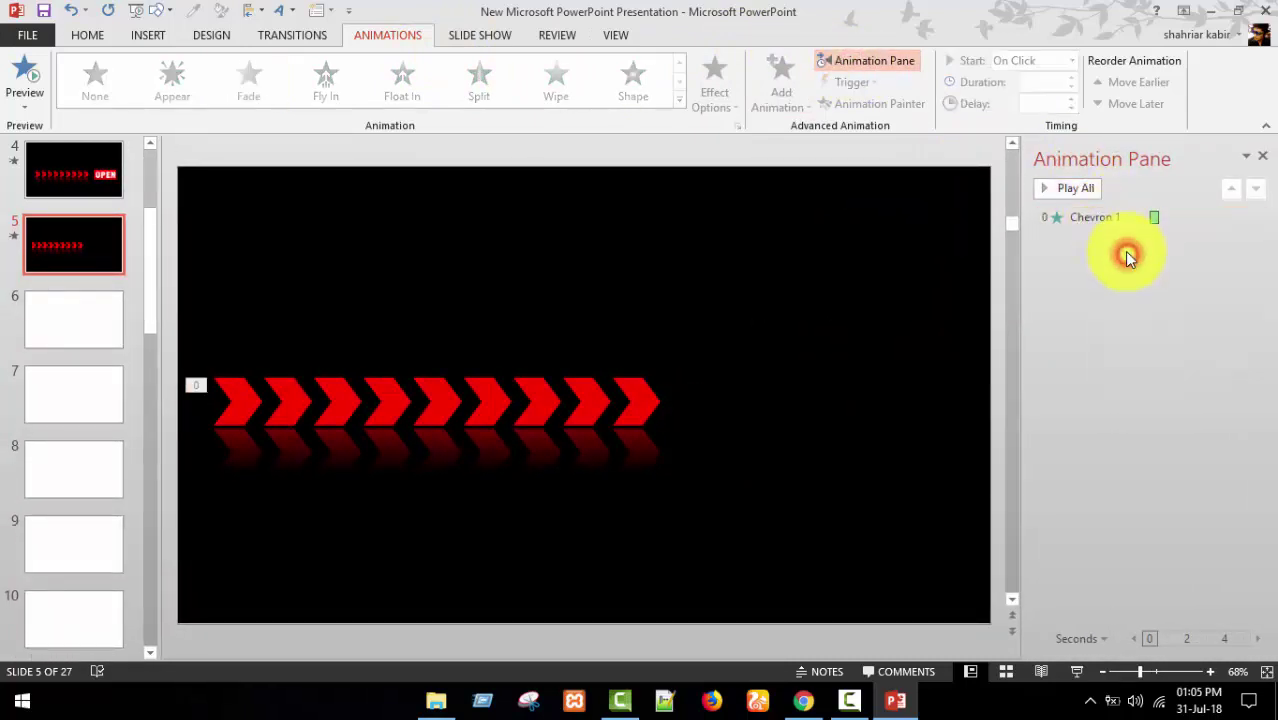
# - Set Chevron 1's Fade to repeat until the end of the slide, 0.25 s delay
pyautogui.rightClick(1112, 218)
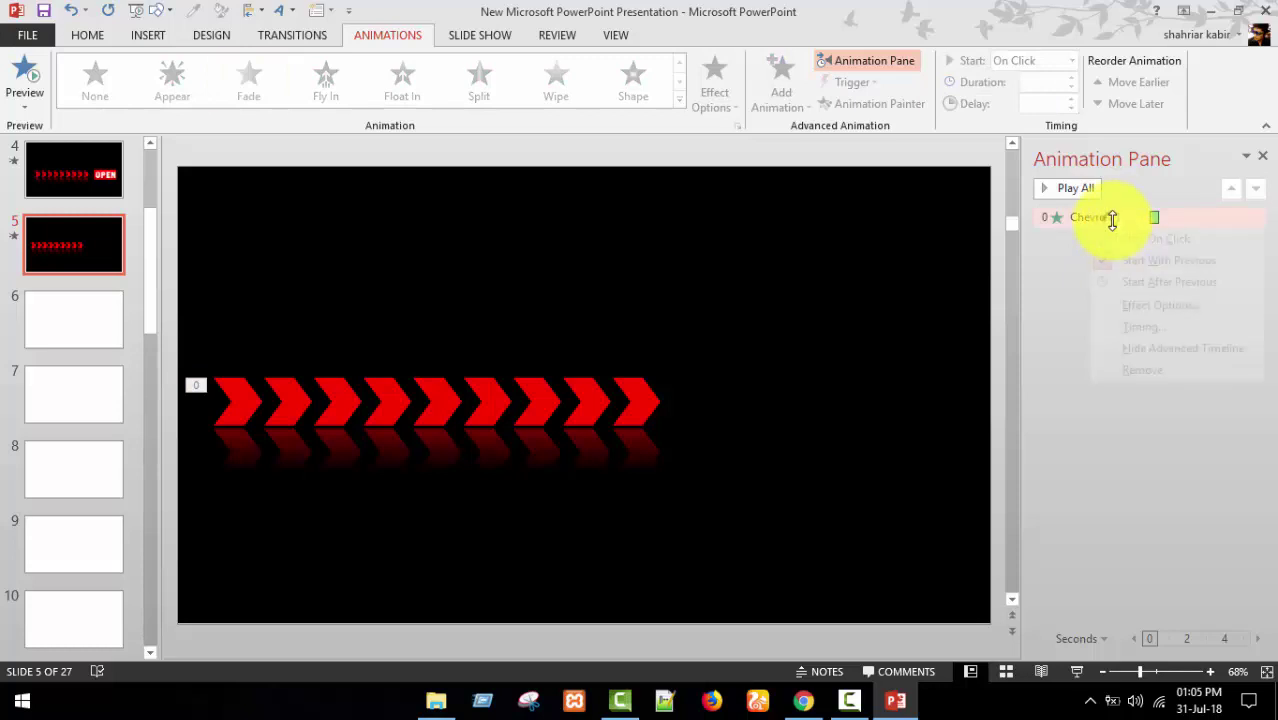
pyautogui.click(1146, 306)
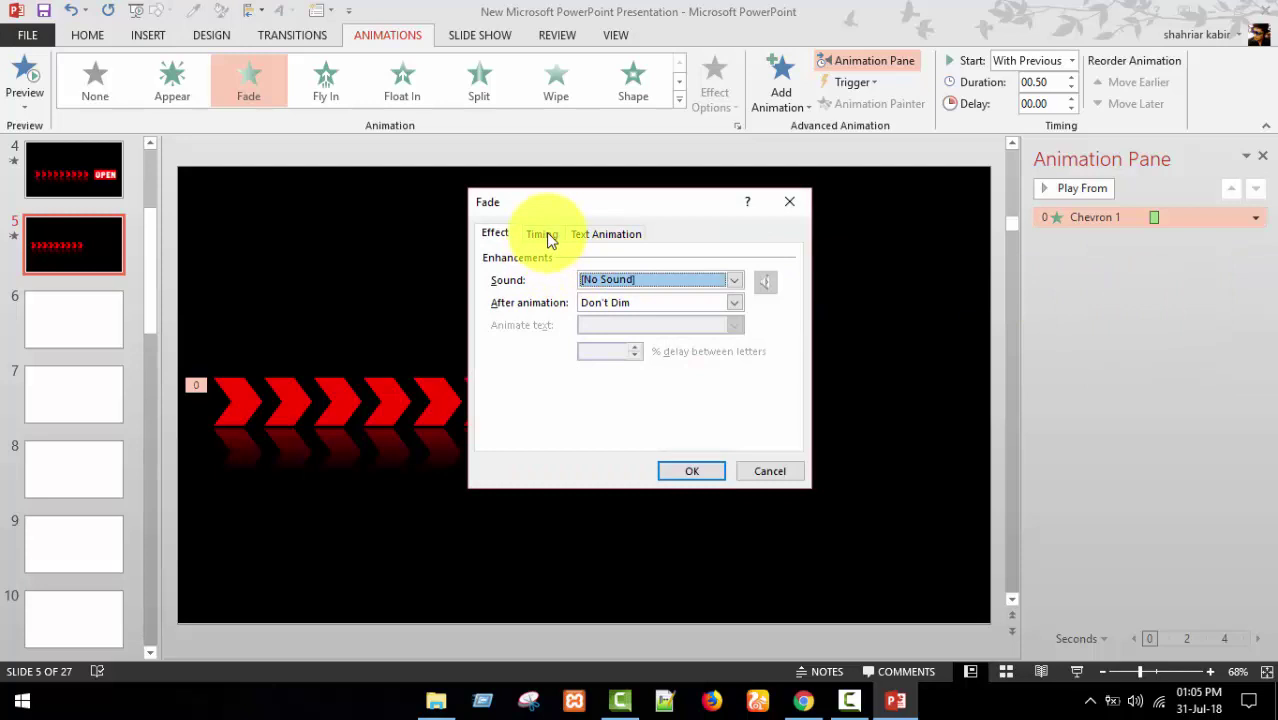
pyautogui.click(546, 233)
pyautogui.click(665, 327)
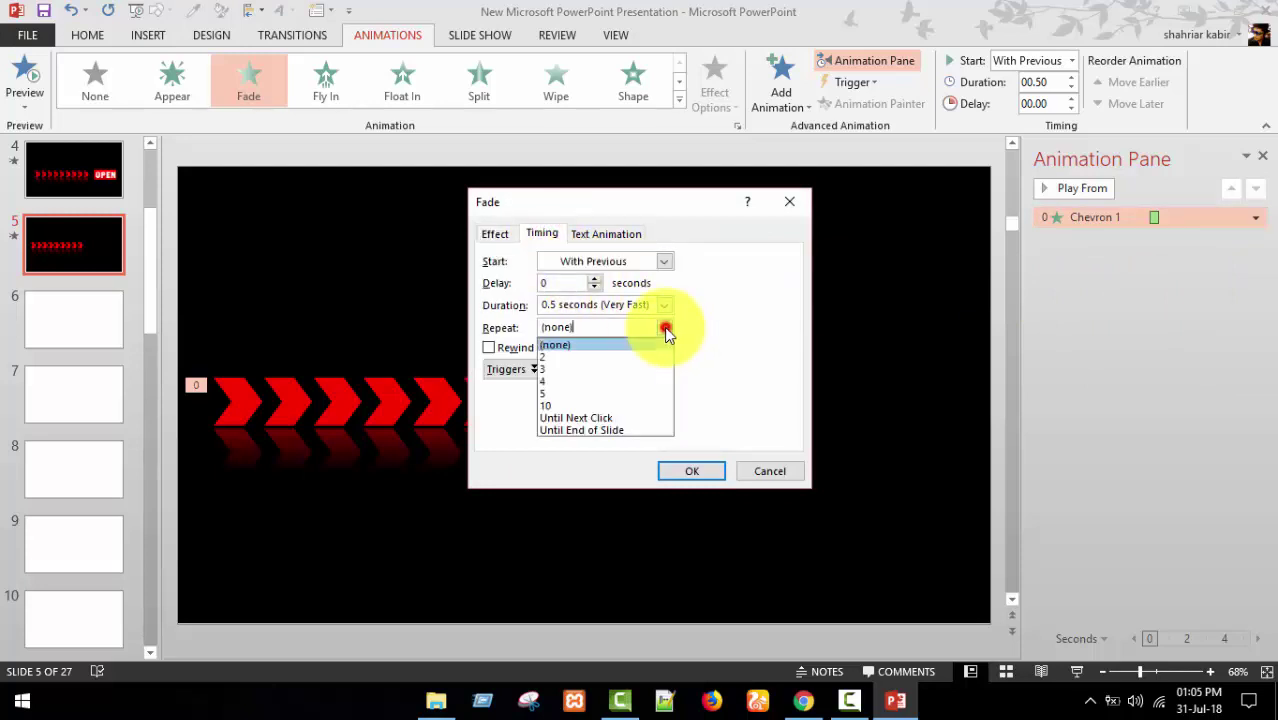
pyautogui.click(594, 431)
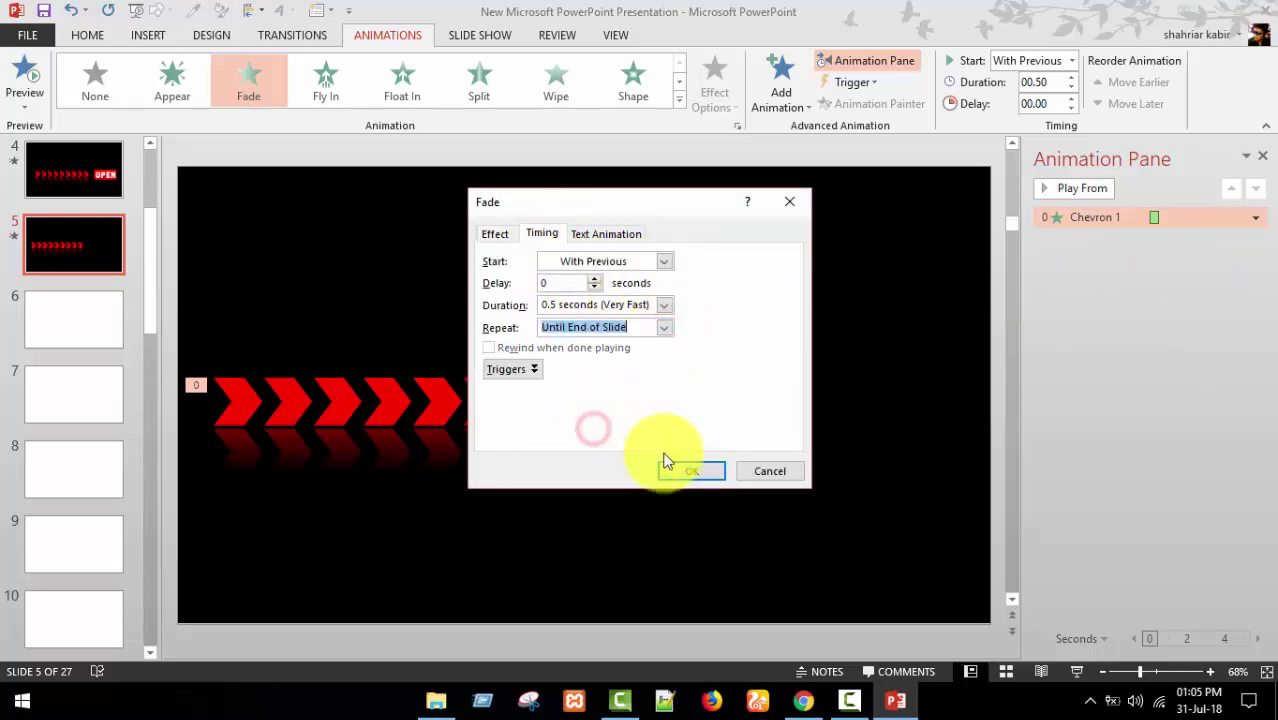
pyautogui.click(701, 470)
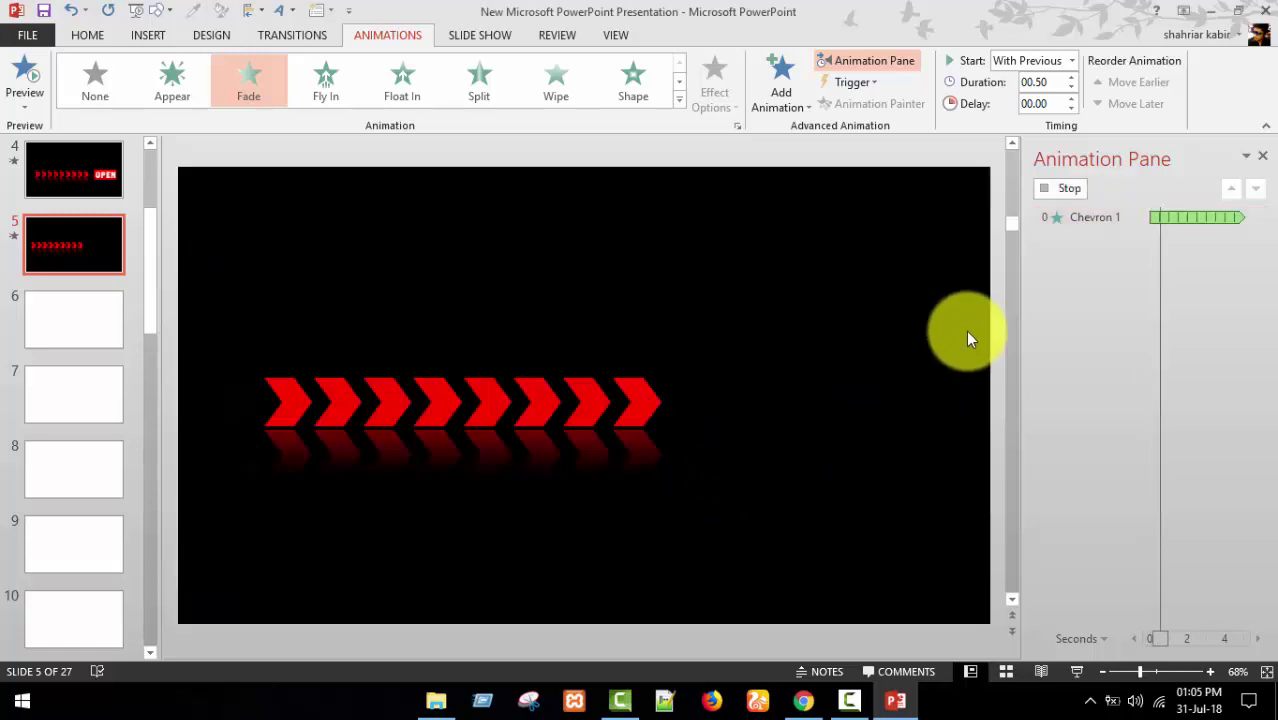
pyautogui.click(1110, 217)
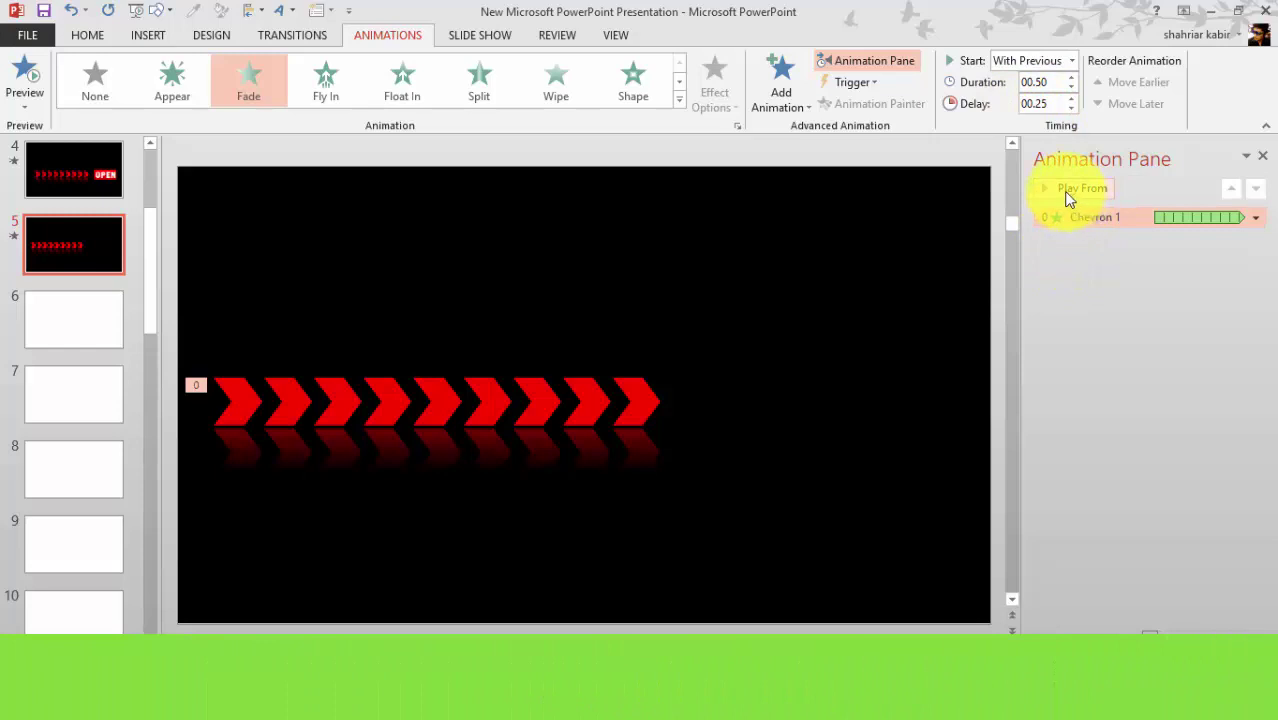
# - Copy the Fade to chevrons 2 and 3 with delays of 0.50 and 0.75 s
pyautogui.click(242, 411)
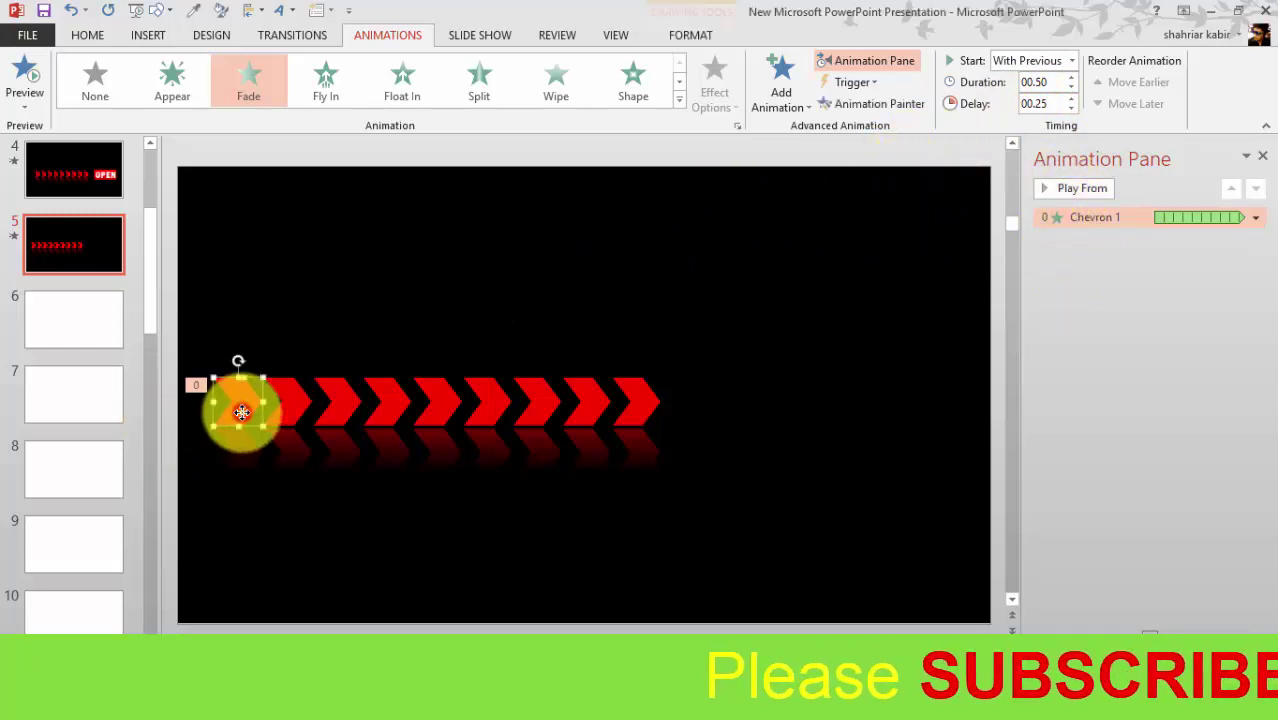
pyautogui.click(880, 106)
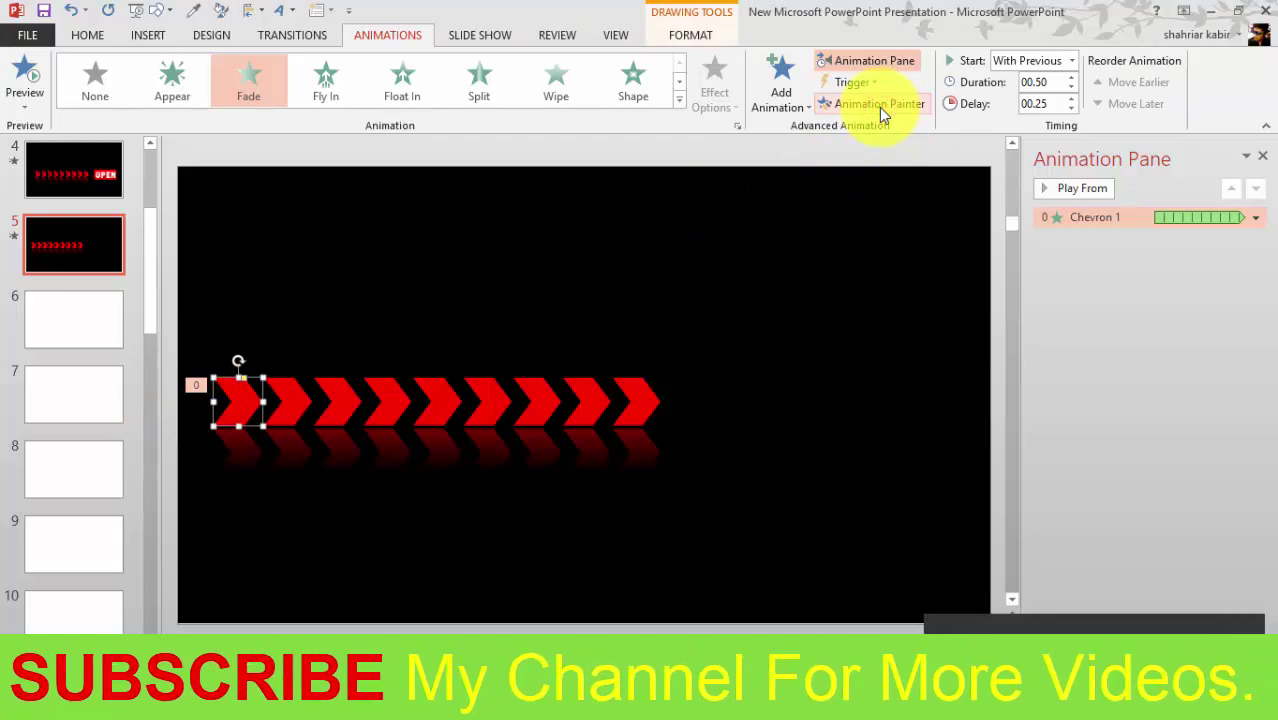
pyautogui.click(295, 406)
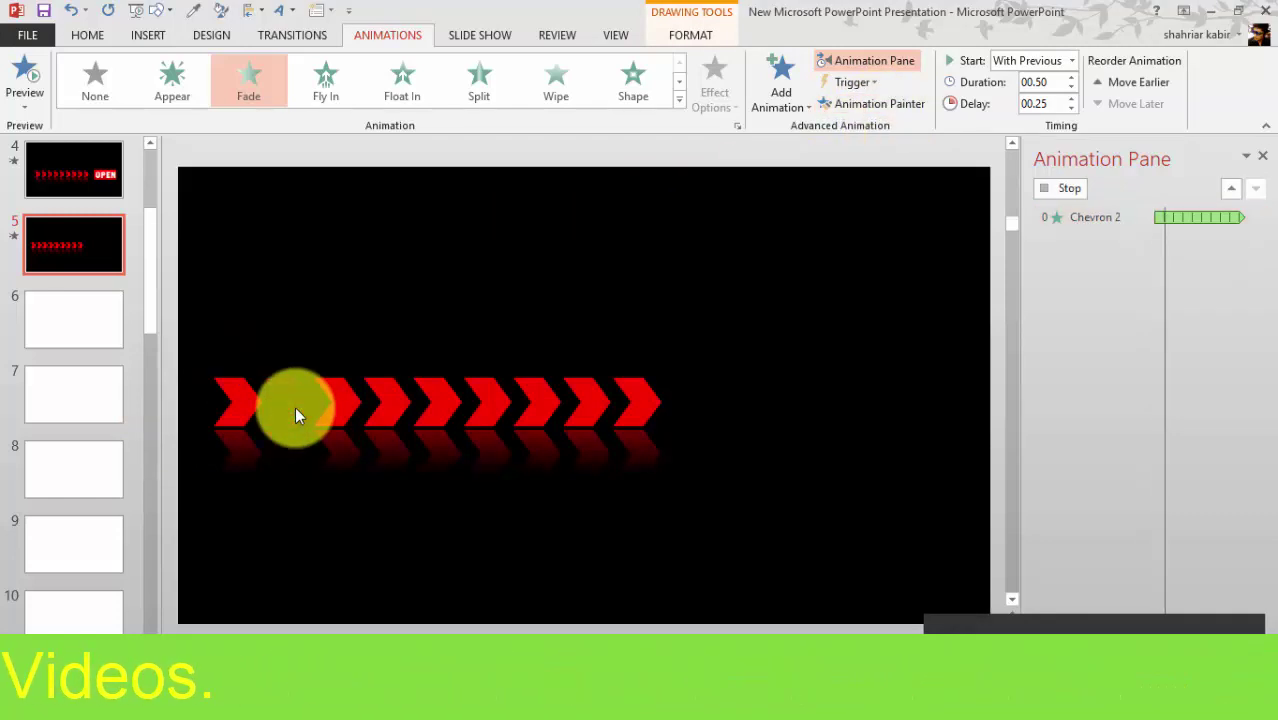
pyautogui.click(1071, 99)
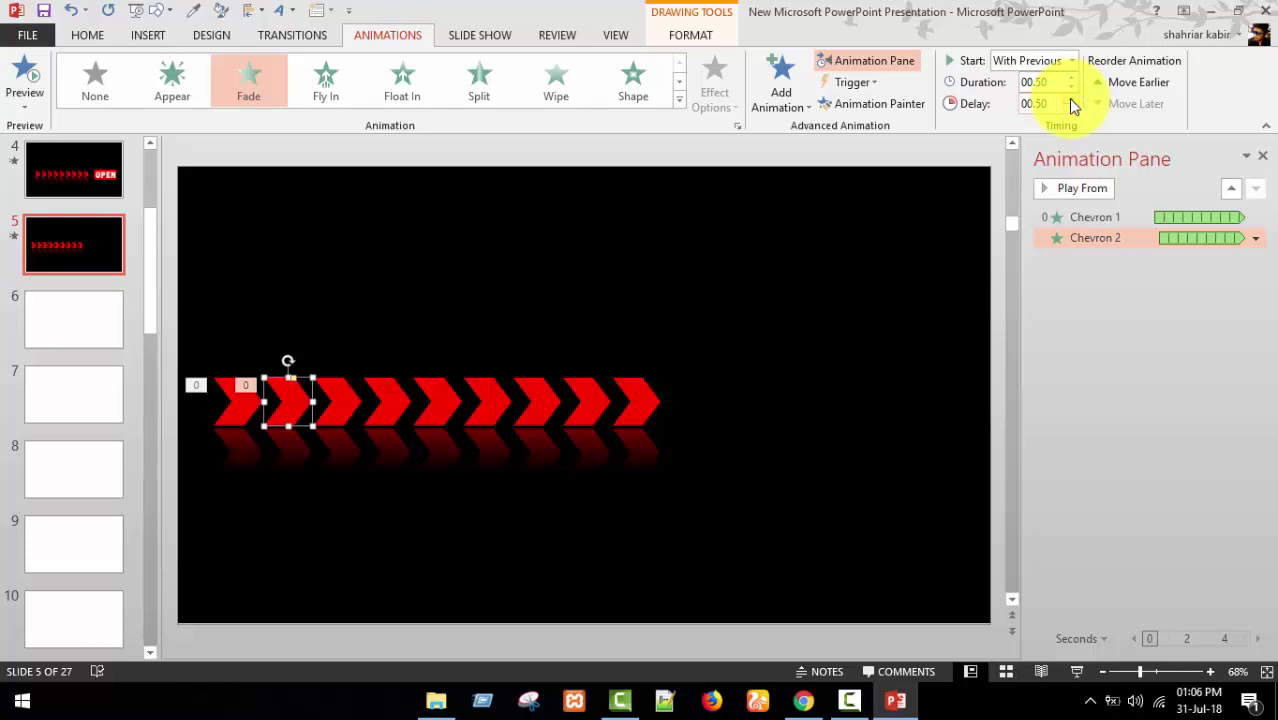
pyautogui.doubleClick(894, 105)
pyautogui.click(333, 394)
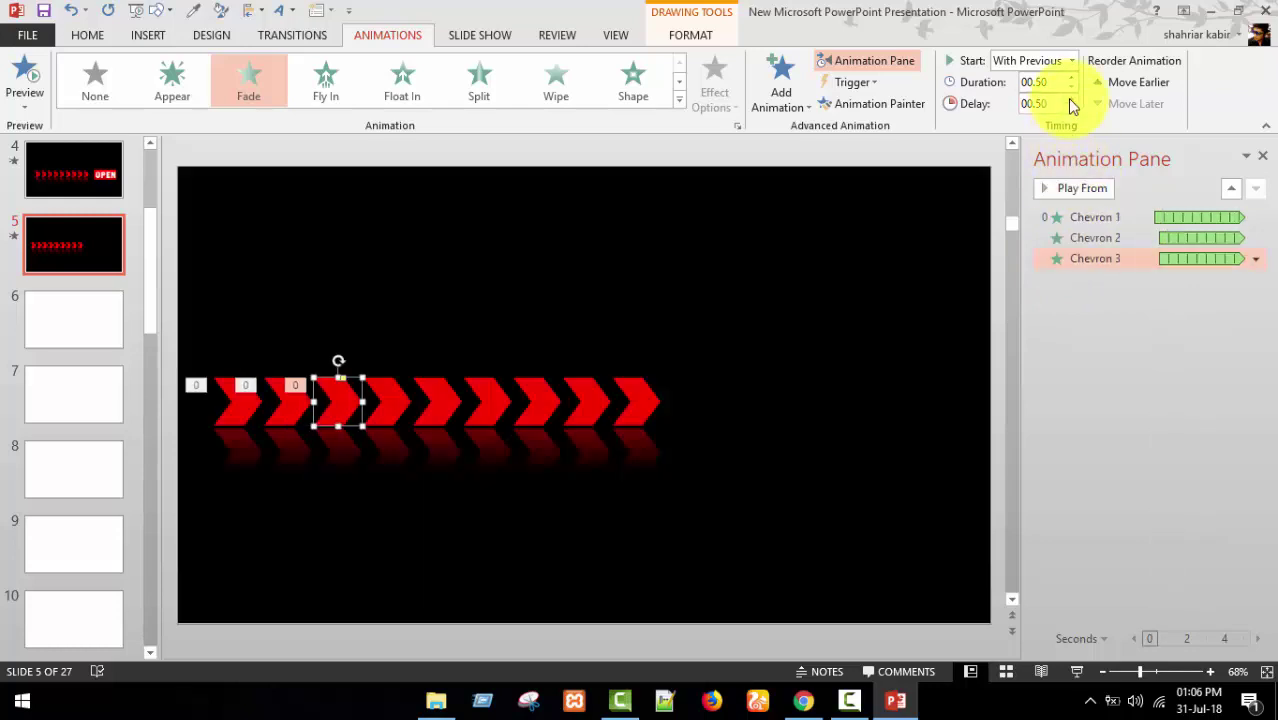
pyautogui.click(1070, 99)
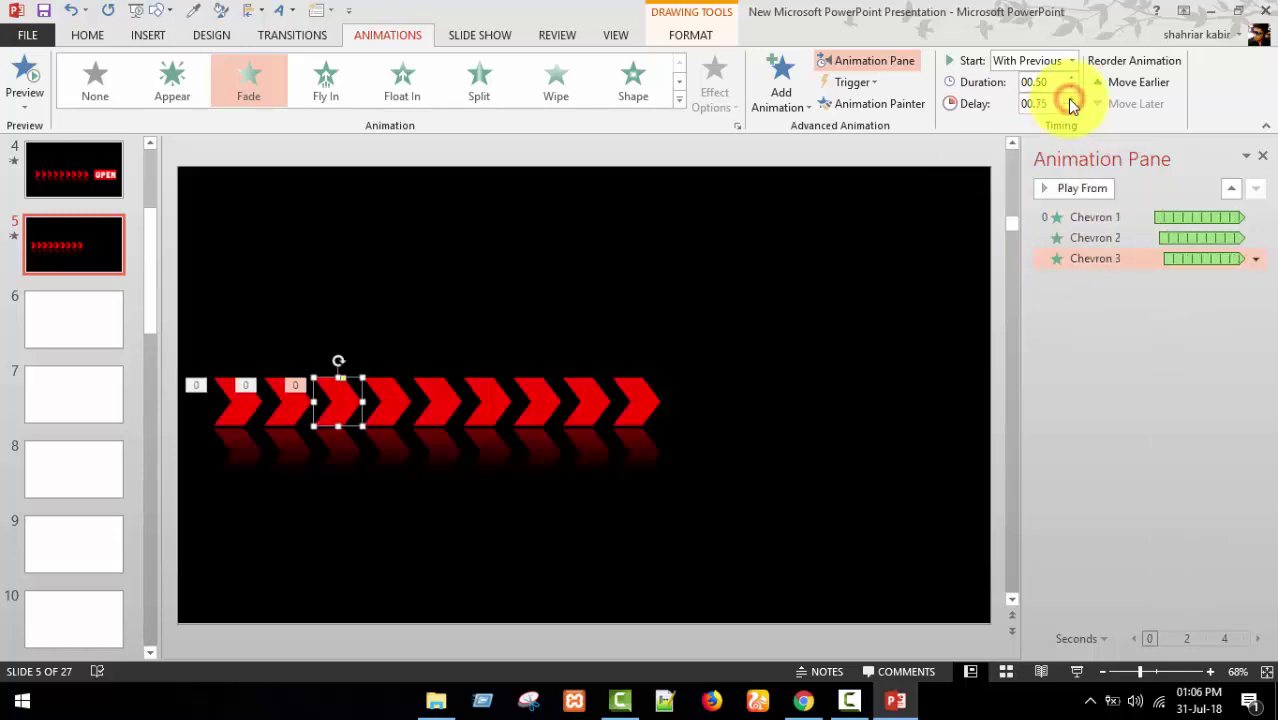
# - Copy the Fade to chevrons 4 and 5 with delays of 1.00 and 1.25 s
pyautogui.click(896, 106)
pyautogui.click(391, 397)
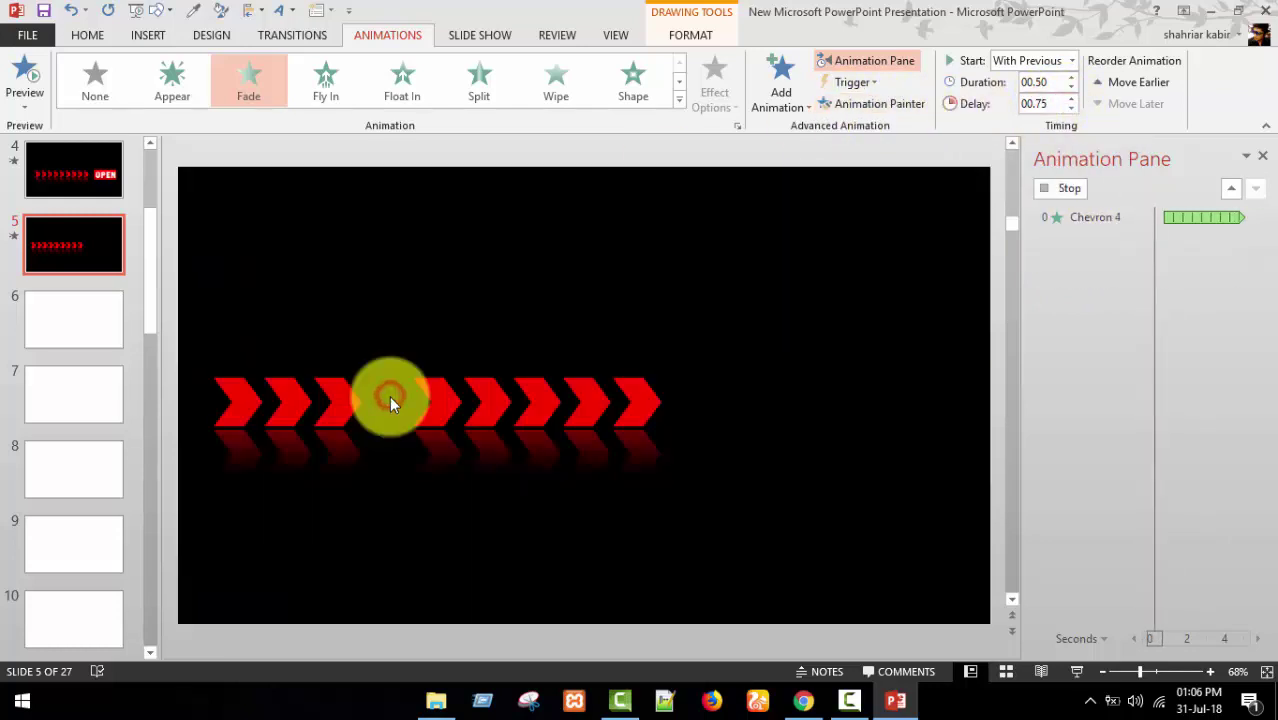
pyautogui.click(1072, 99)
pyautogui.click(893, 108)
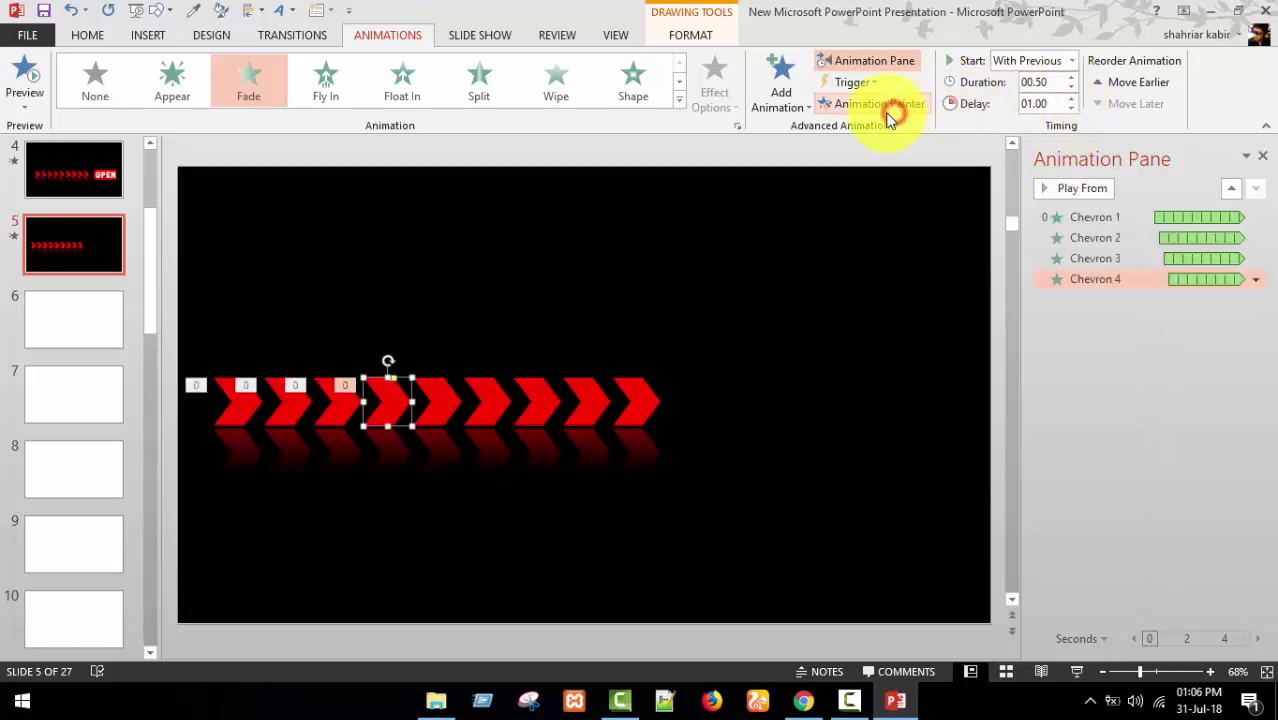
pyautogui.click(443, 399)
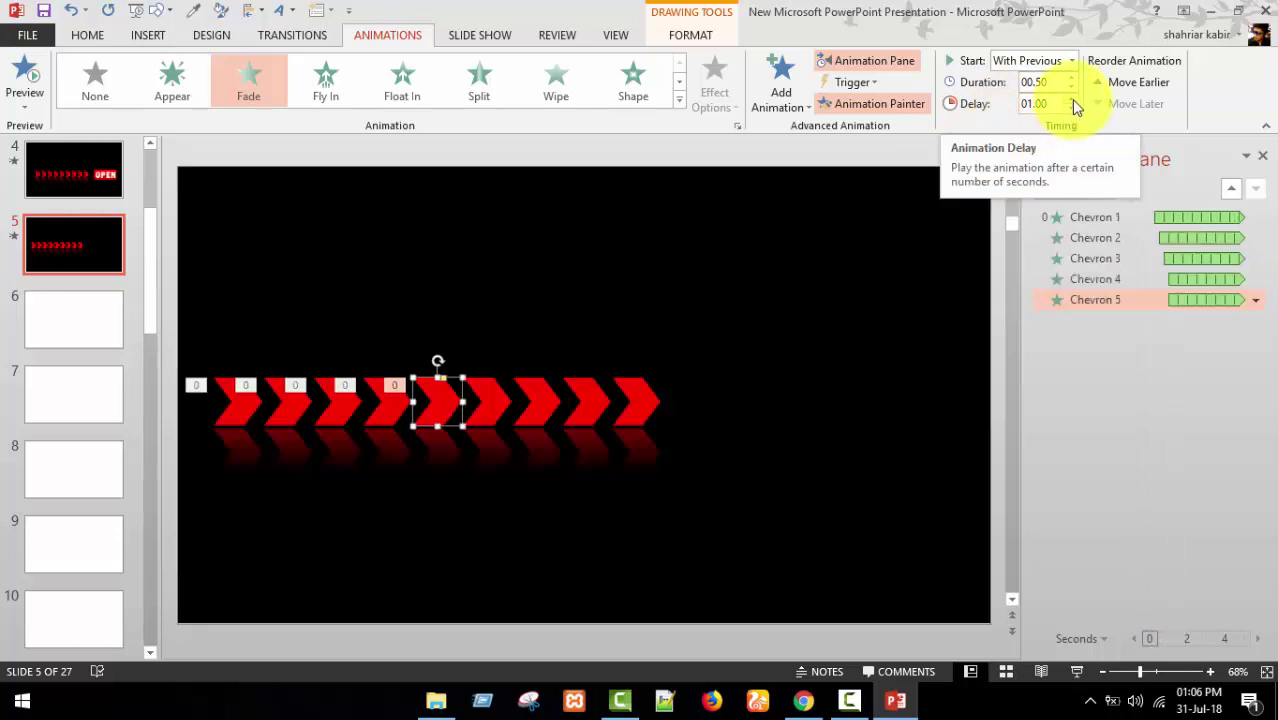
pyautogui.click(1071, 99)
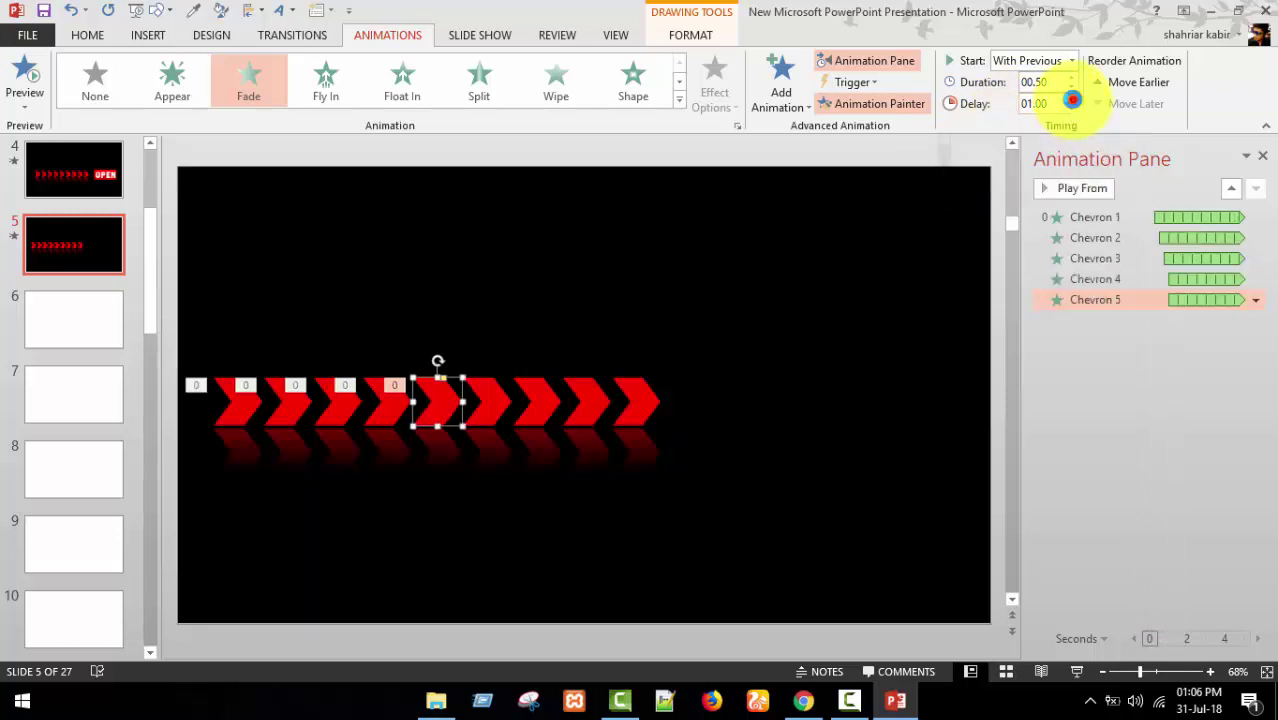
# - Reselect the fifth chevron and pick up its animation with Animation Painter
pyautogui.click(872, 106)
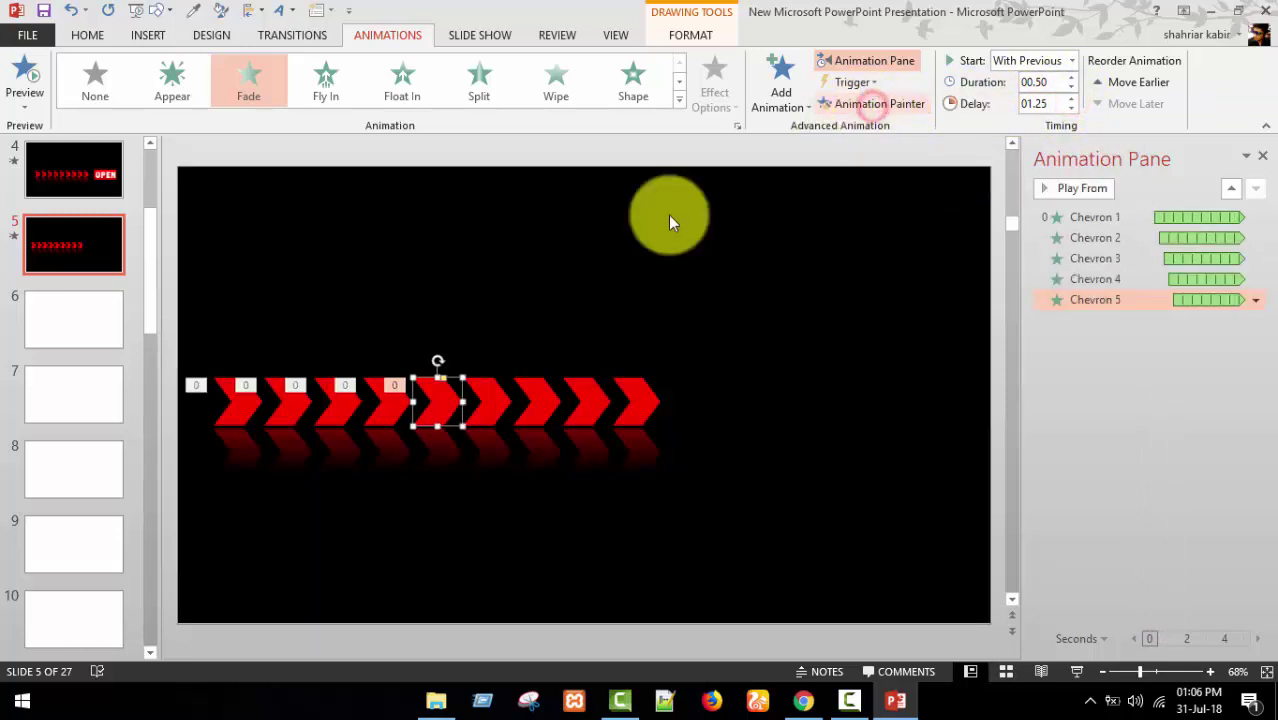
pyautogui.click(503, 401)
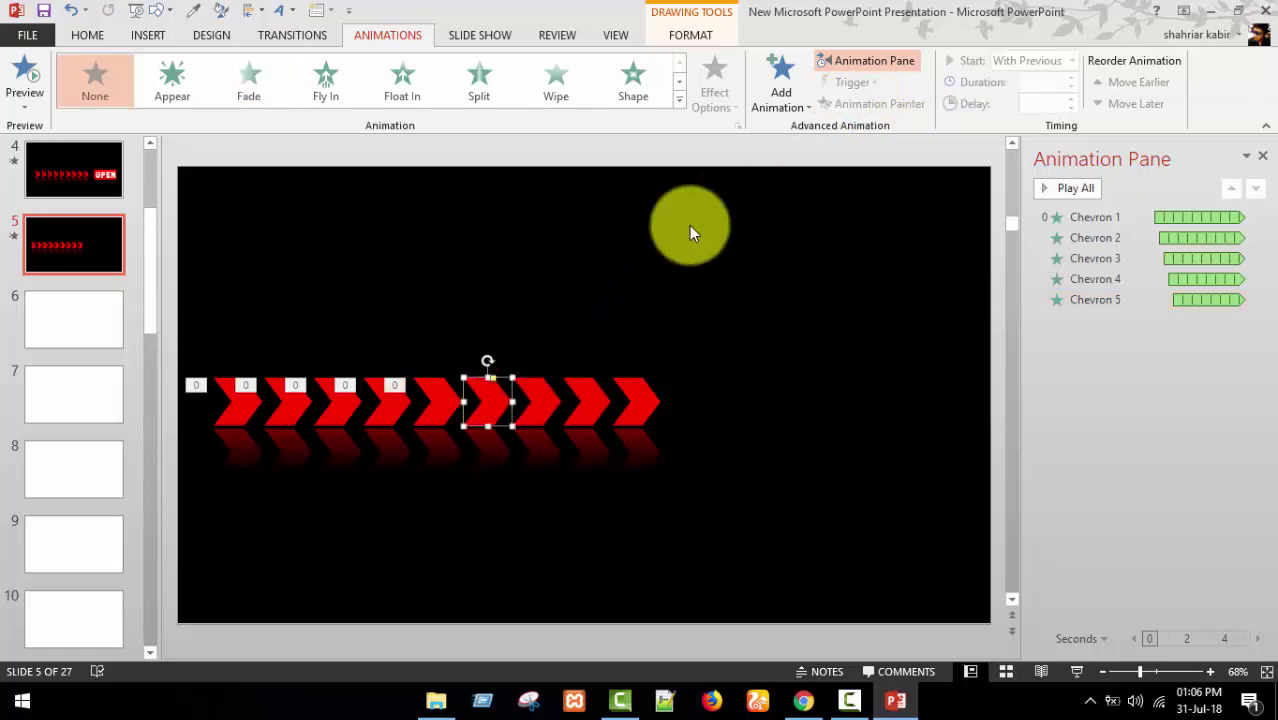
pyautogui.click(445, 405)
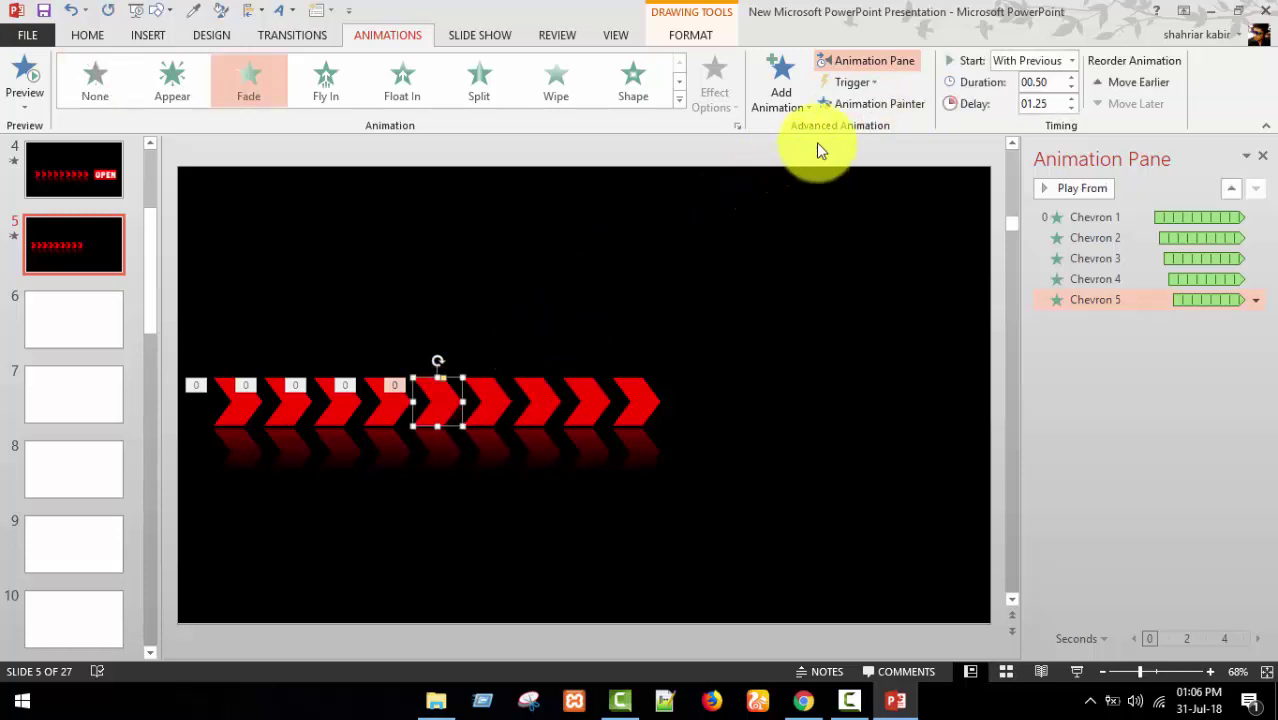
pyautogui.click(878, 106)
# - Apply the Fade to chevrons 6 and 7 with delays of 1.50 and 1.75 s
pyautogui.click(490, 403)
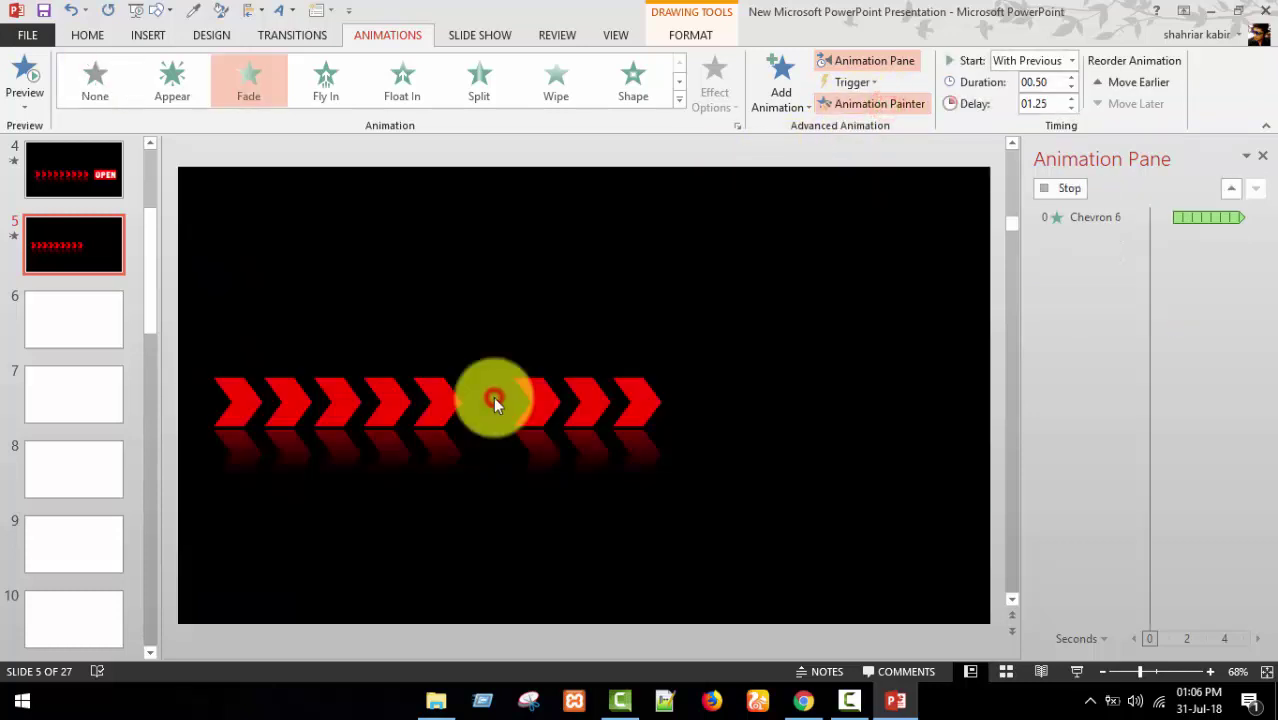
pyautogui.click(1070, 99)
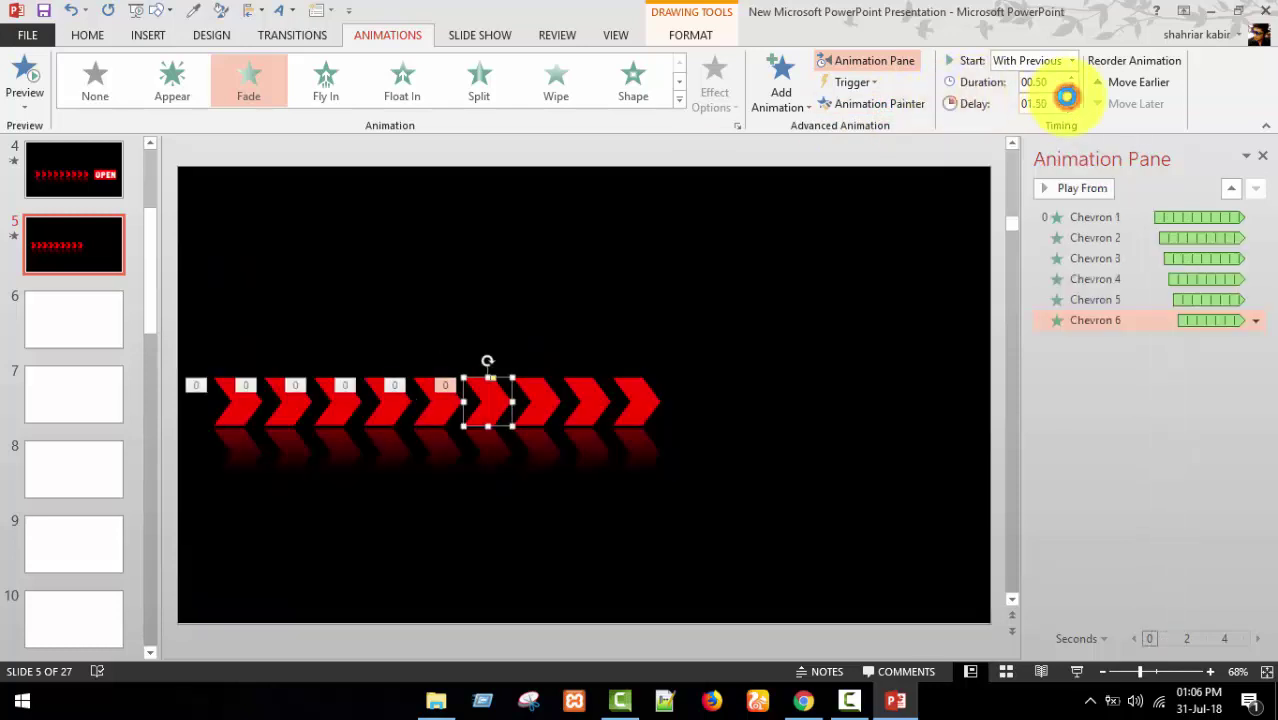
pyautogui.click(866, 104)
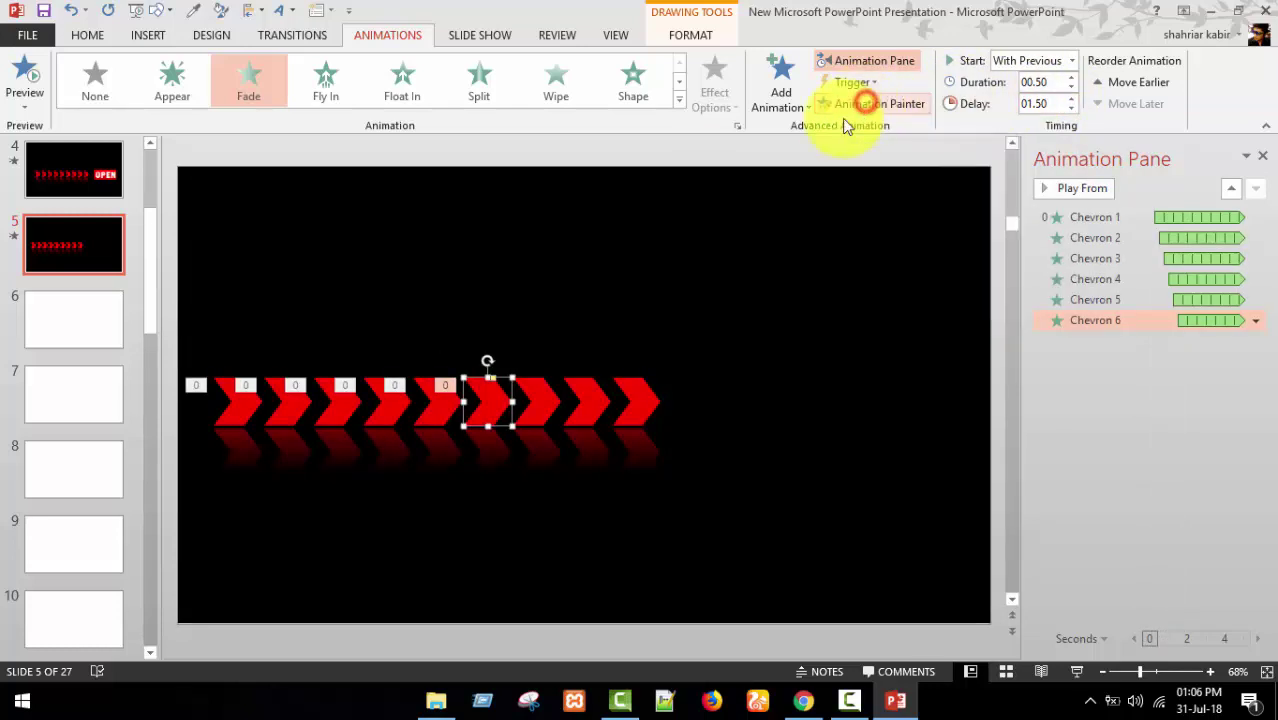
pyautogui.click(546, 406)
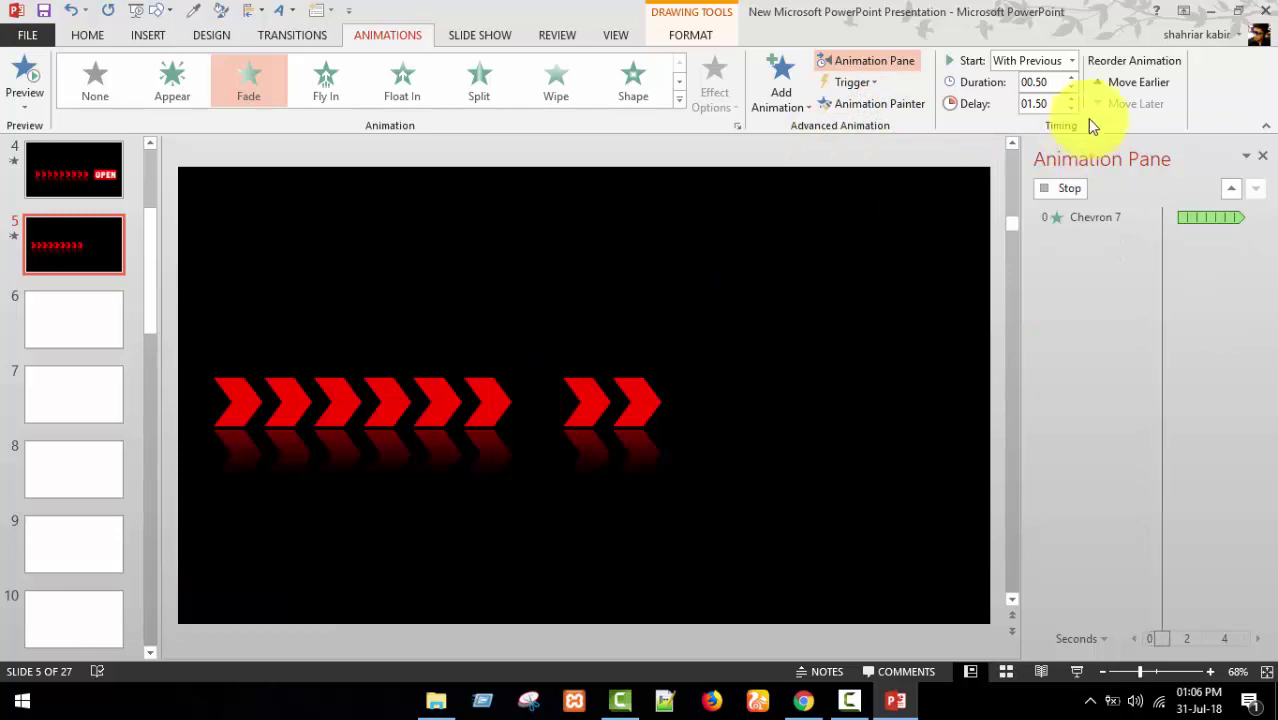
pyautogui.click(1070, 99)
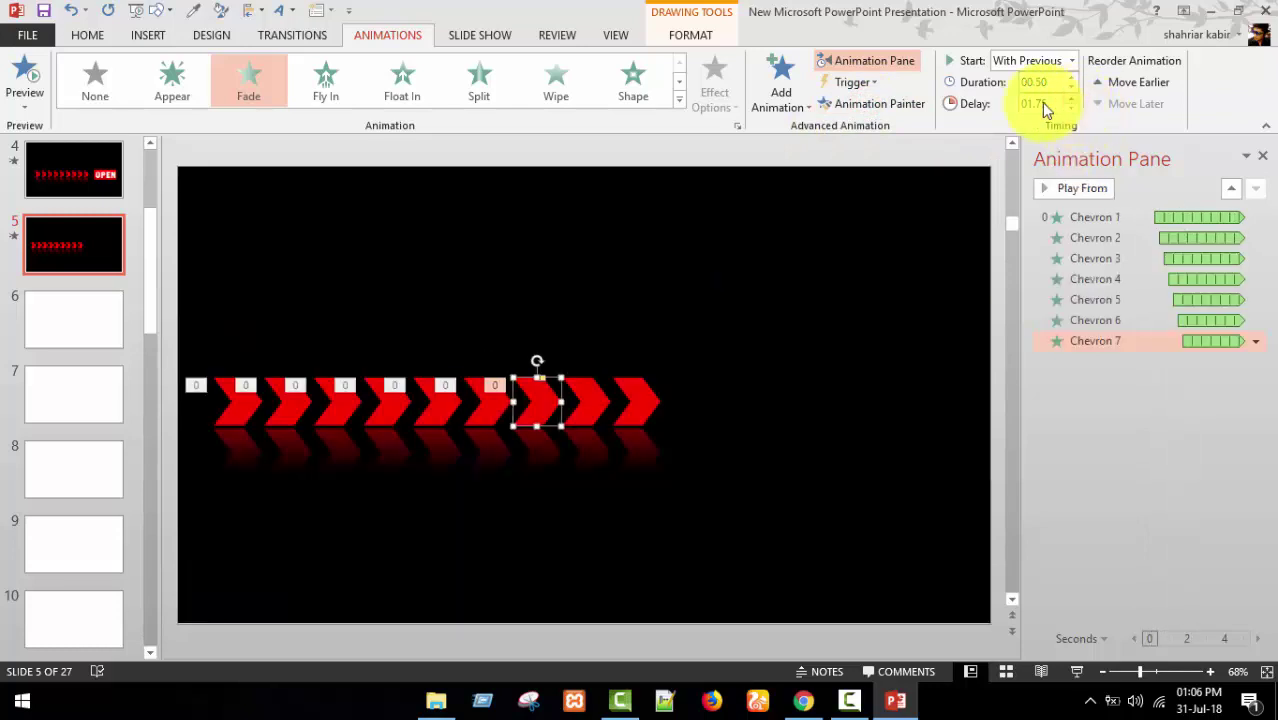
# - Apply the Fade to chevrons 8 and 9 with delays of 2.00 and 2.25 s
pyautogui.click(896, 105)
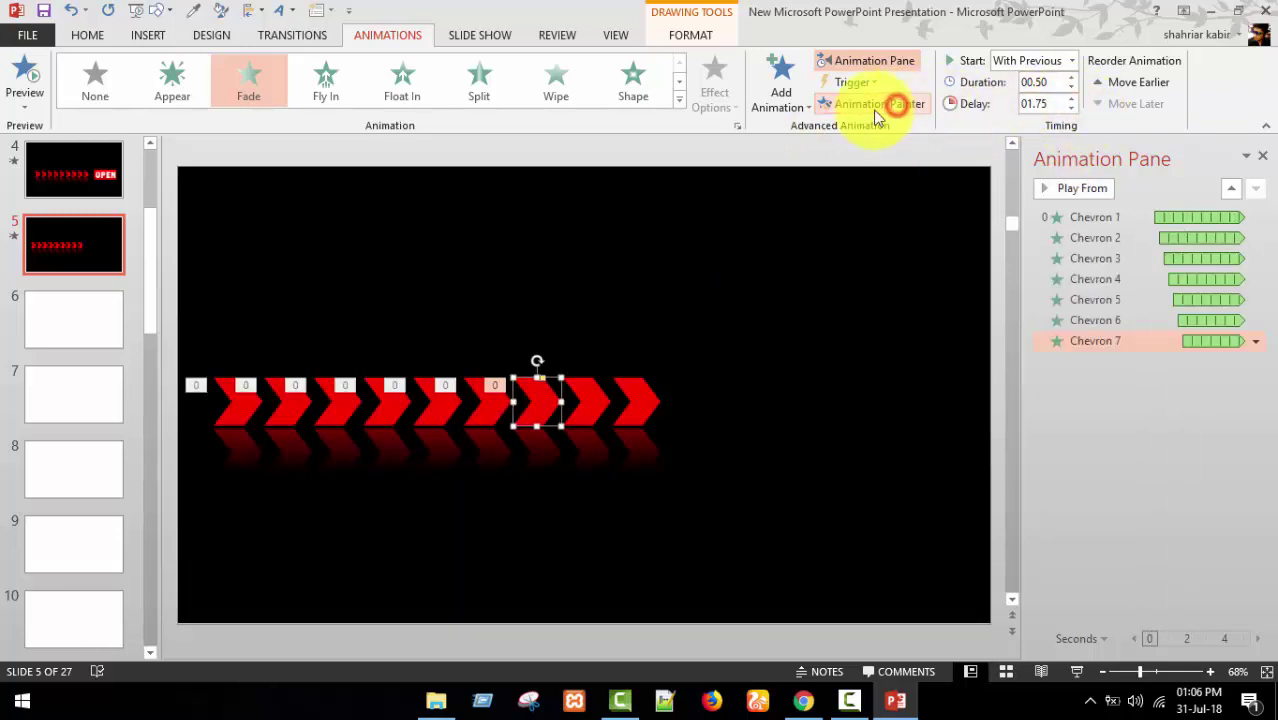
pyautogui.click(593, 405)
pyautogui.click(1070, 99)
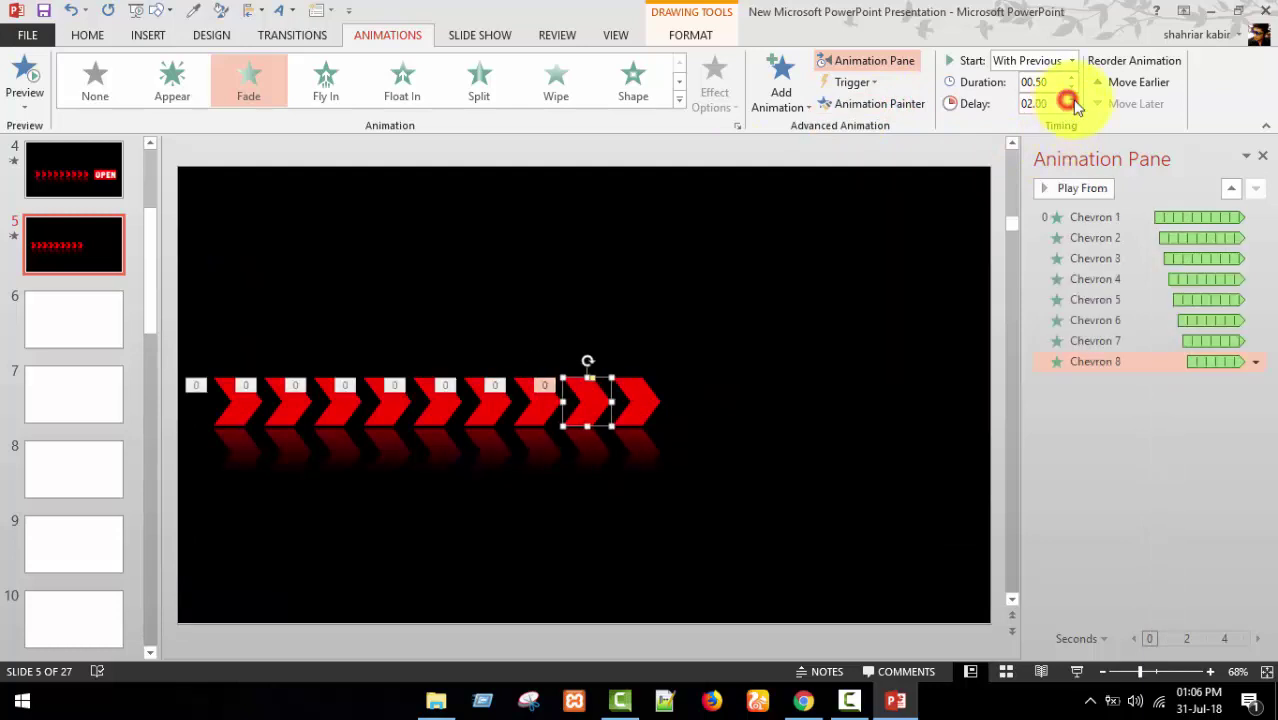
pyautogui.click(908, 104)
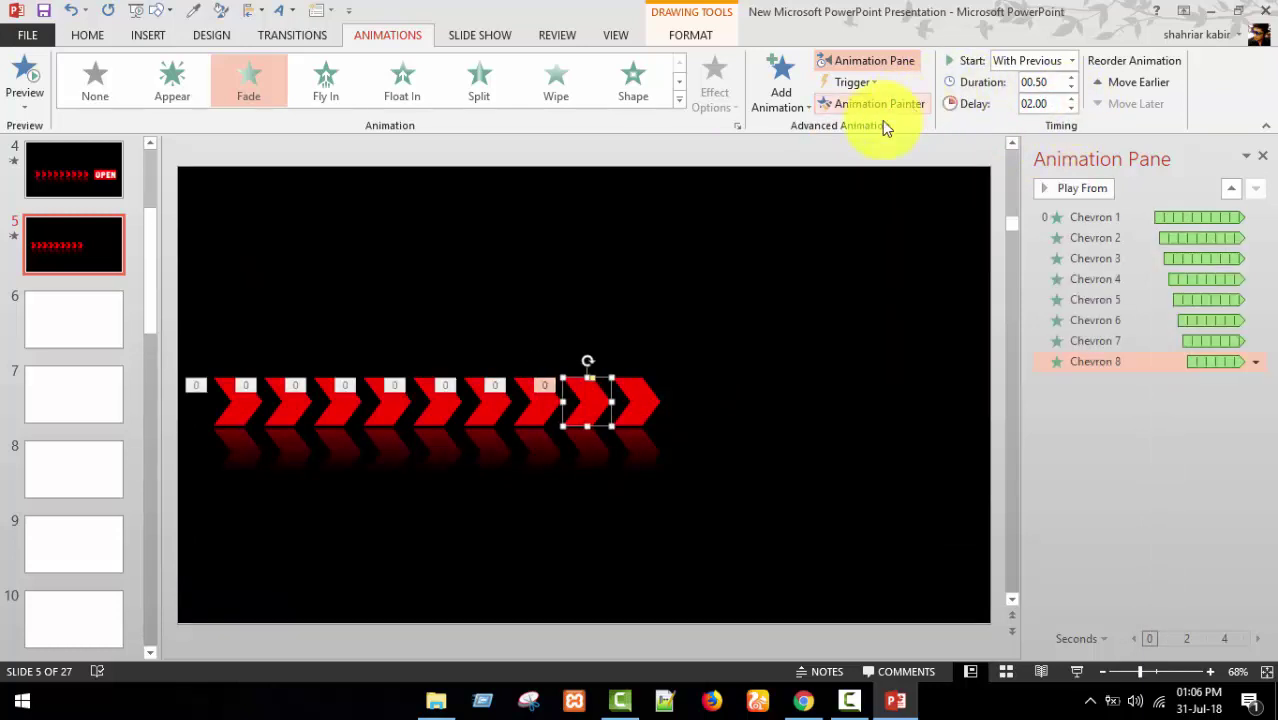
pyautogui.click(647, 395)
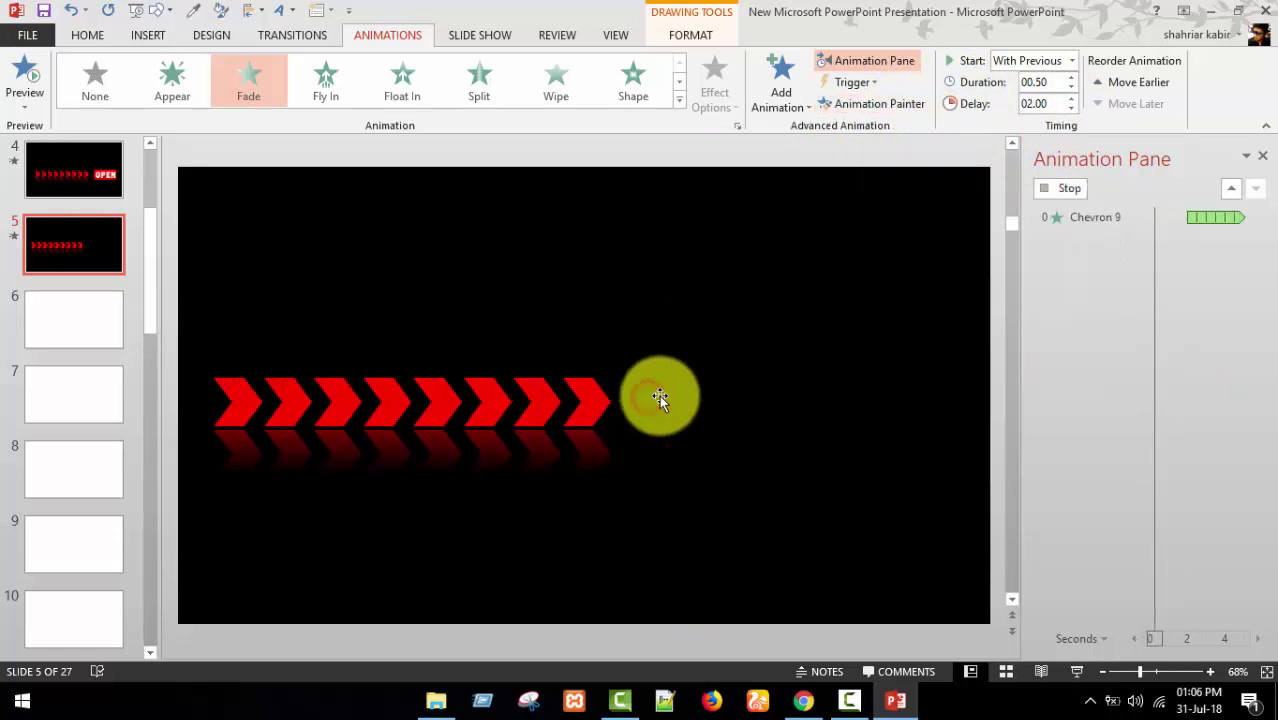
pyautogui.click(1070, 99)
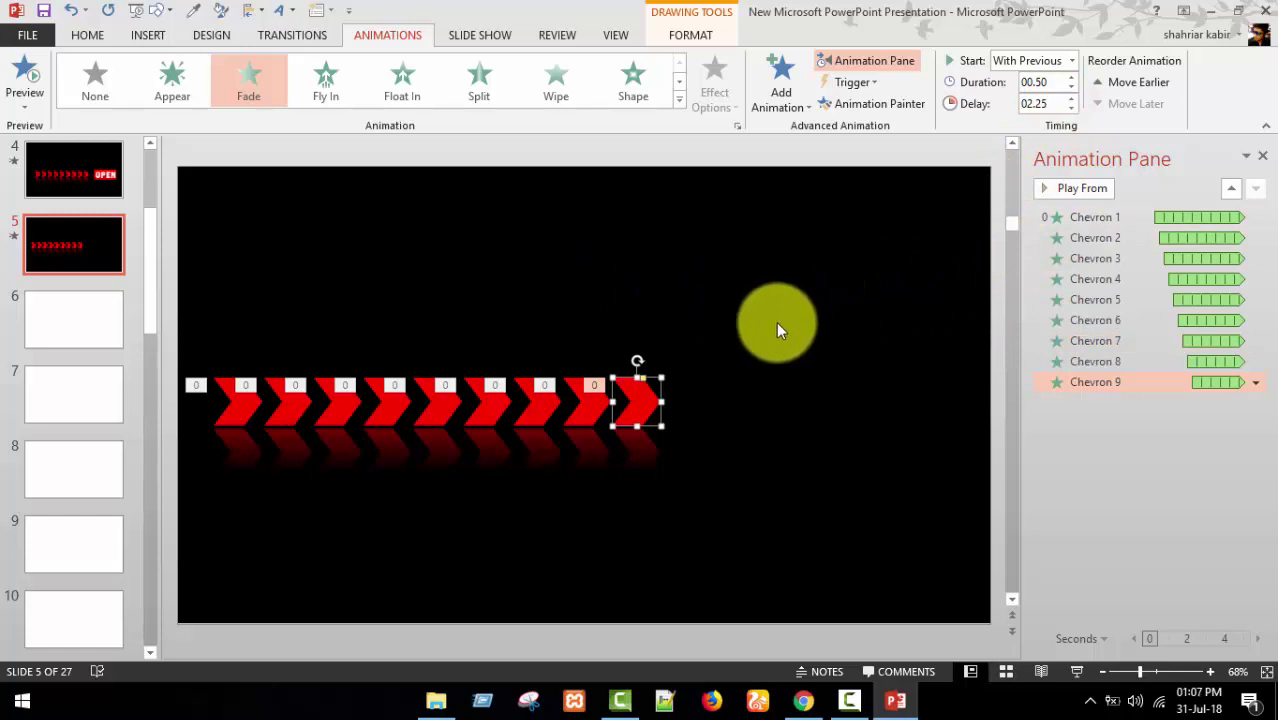
pyautogui.click(165, 366)
# - Set the Fade duration of all nine chevrons to 2.25 seconds
pyautogui.moveTo(196, 324); pyautogui.dragTo(791, 462)
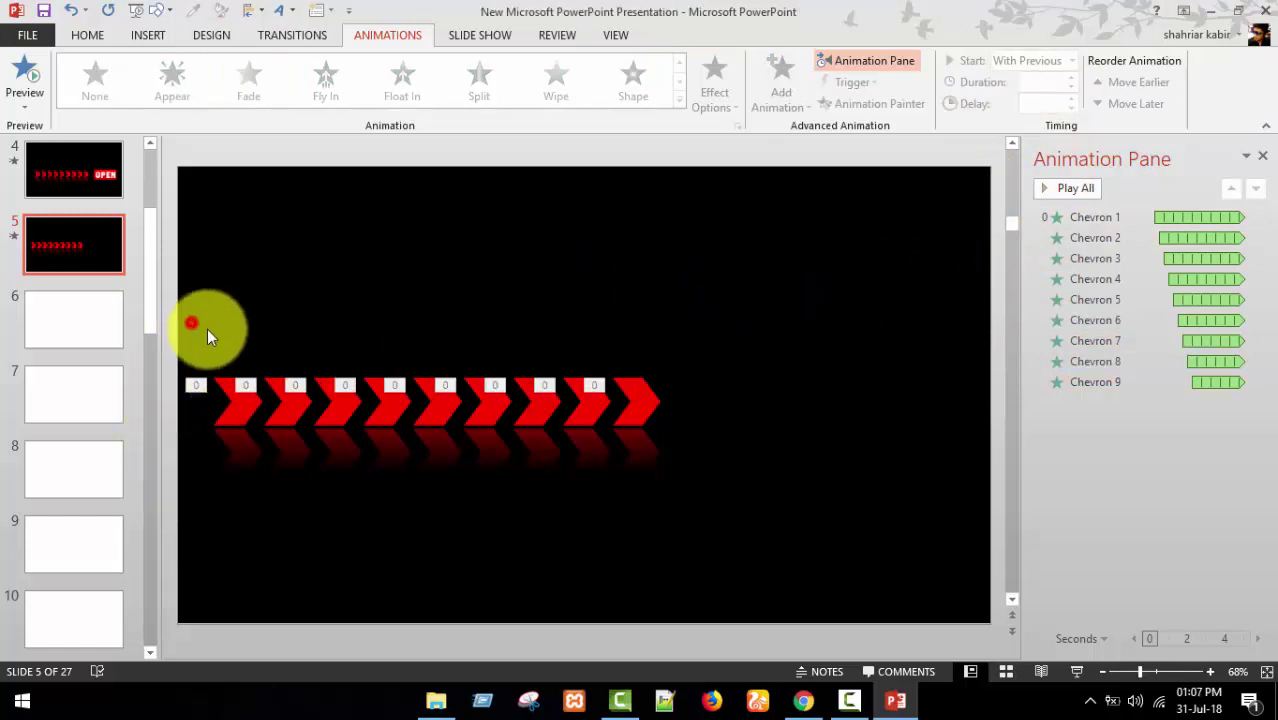
pyautogui.click(791, 462)
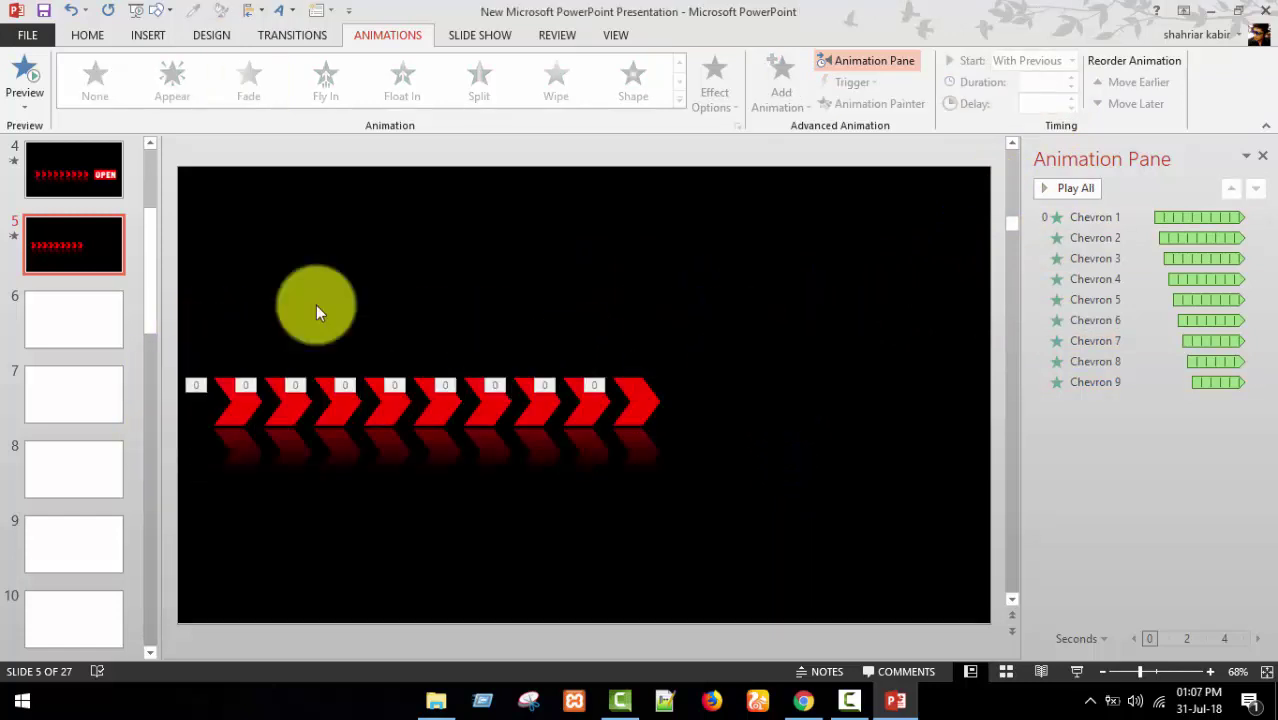
pyautogui.moveTo(181, 282); pyautogui.dragTo(808, 531)
pyautogui.click(1056, 88)
pyautogui.write('2.25')
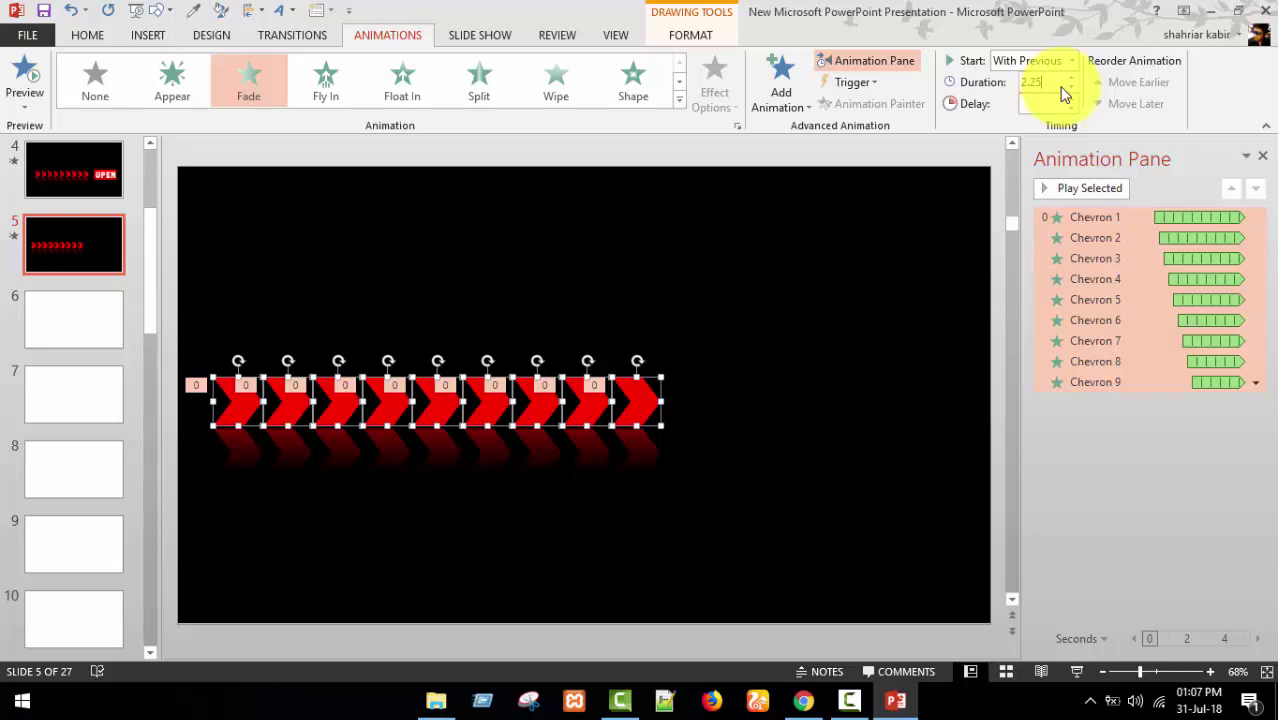
pyautogui.press('Return')
# - Preview slide 5 as a slide show, then return to editing
pyautogui.click(910, 323)
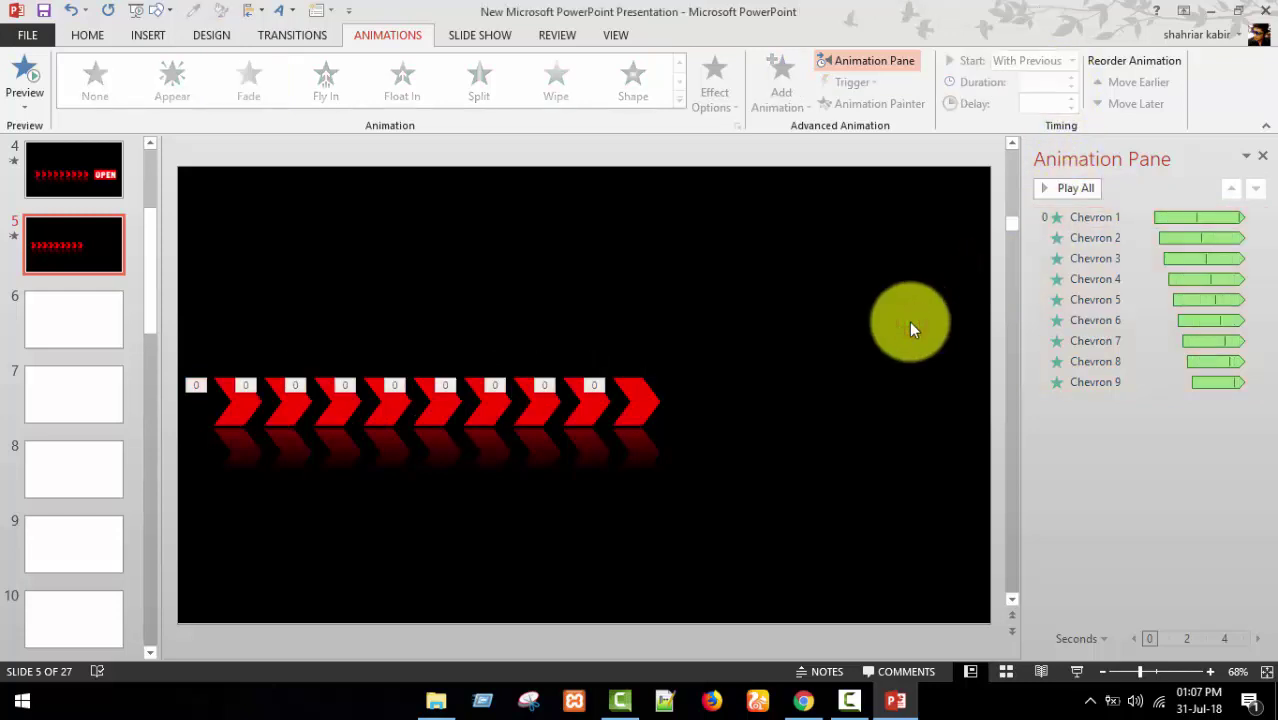
pyautogui.click(1074, 668)
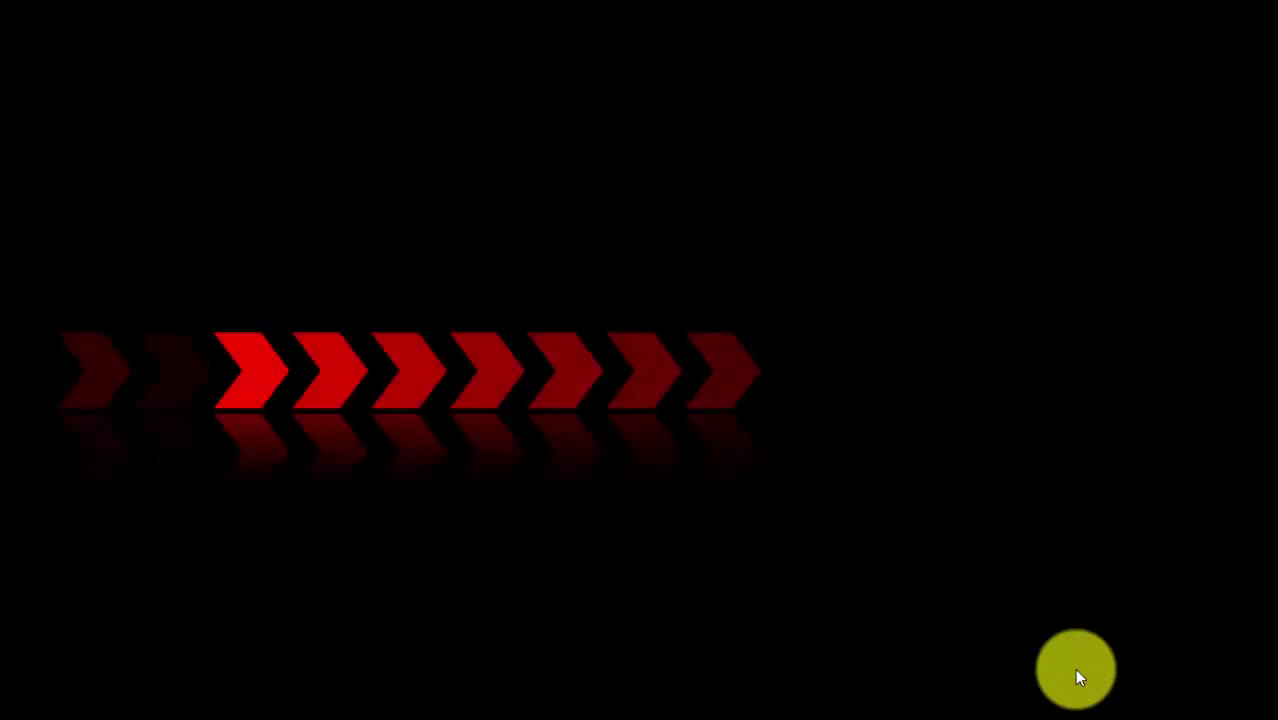
pyautogui.press('Escape')
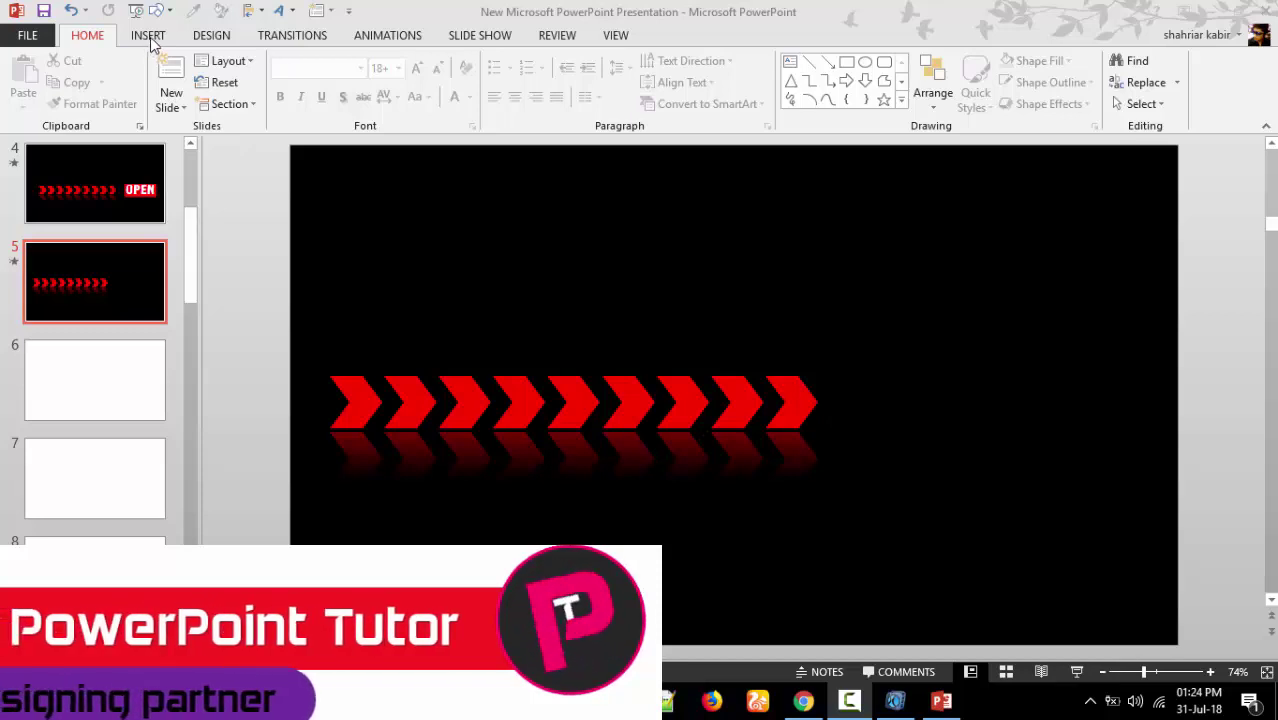
# - Draw a rounded rectangle to the right of the chevron row, aligned with it
pyautogui.click(150, 37)
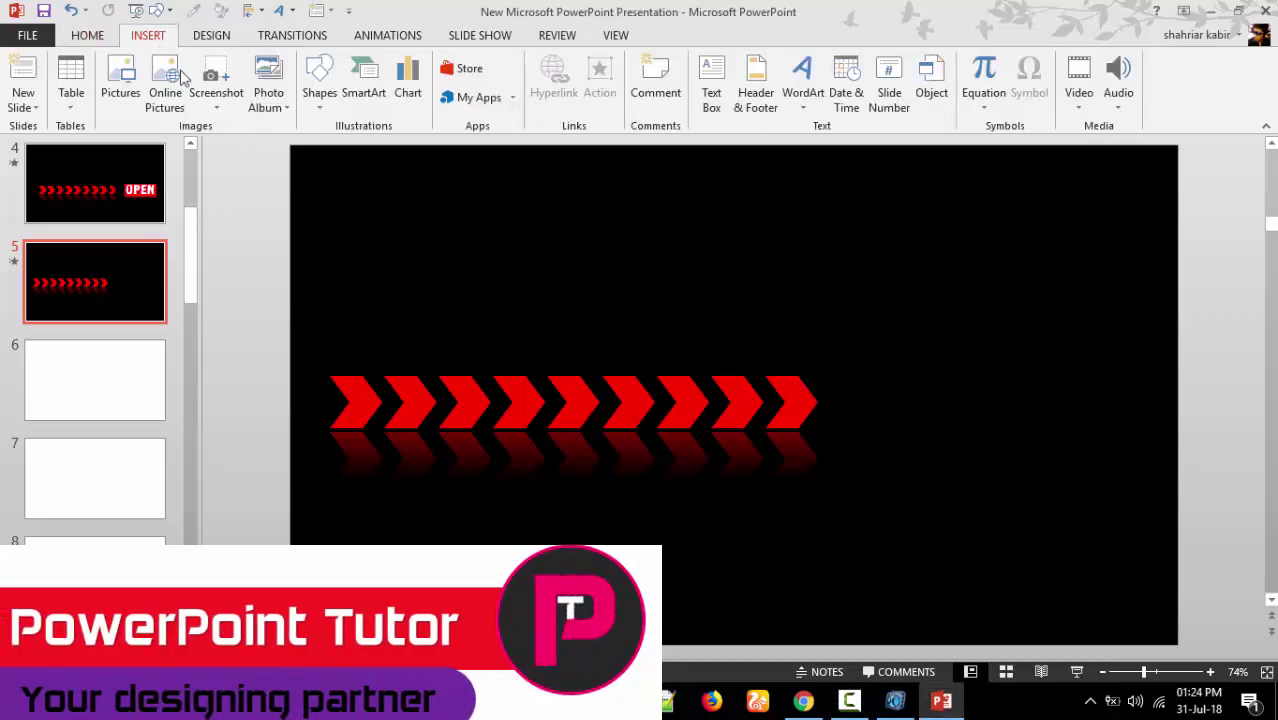
pyautogui.click(320, 107)
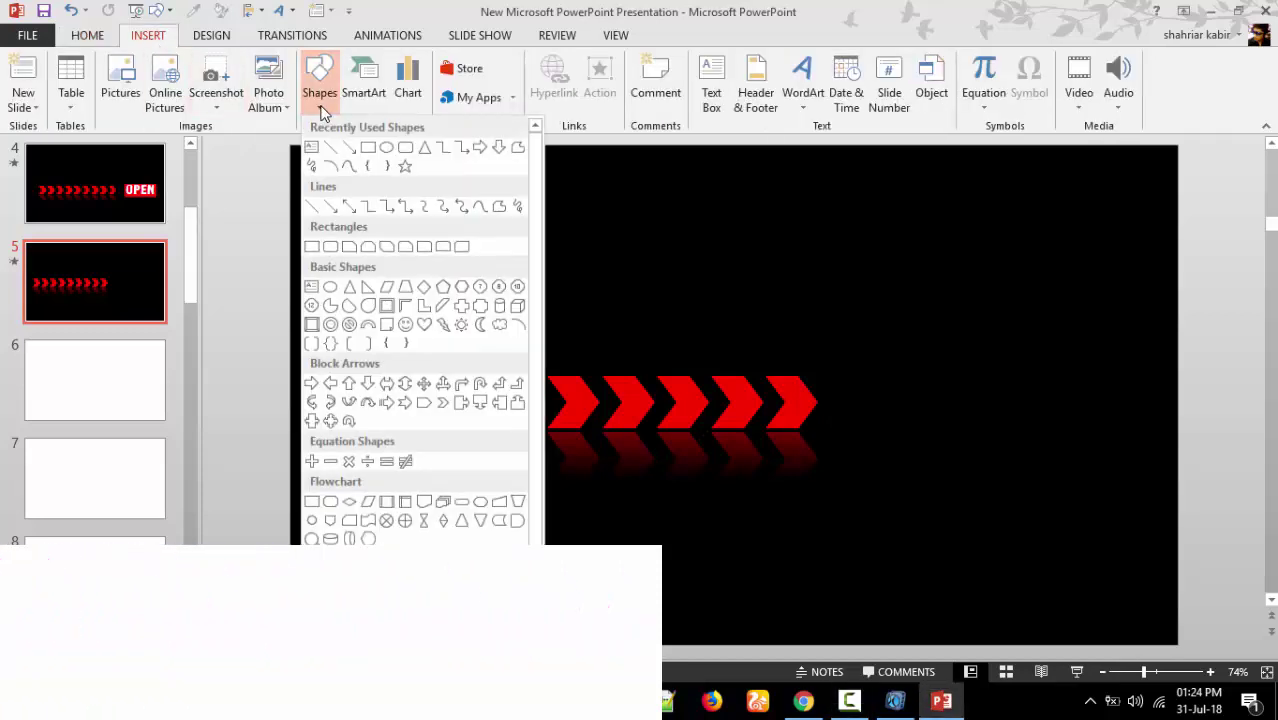
pyautogui.click(405, 147)
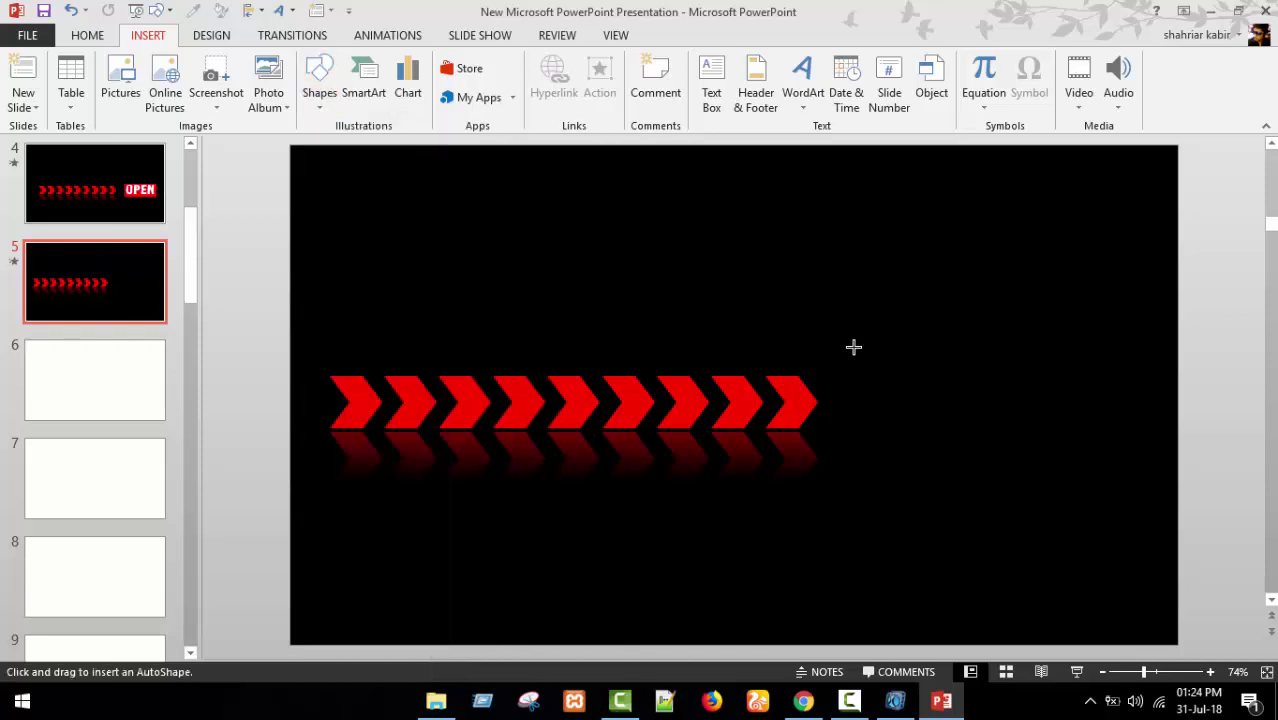
pyautogui.moveTo(852, 348); pyautogui.dragTo(1118, 458)
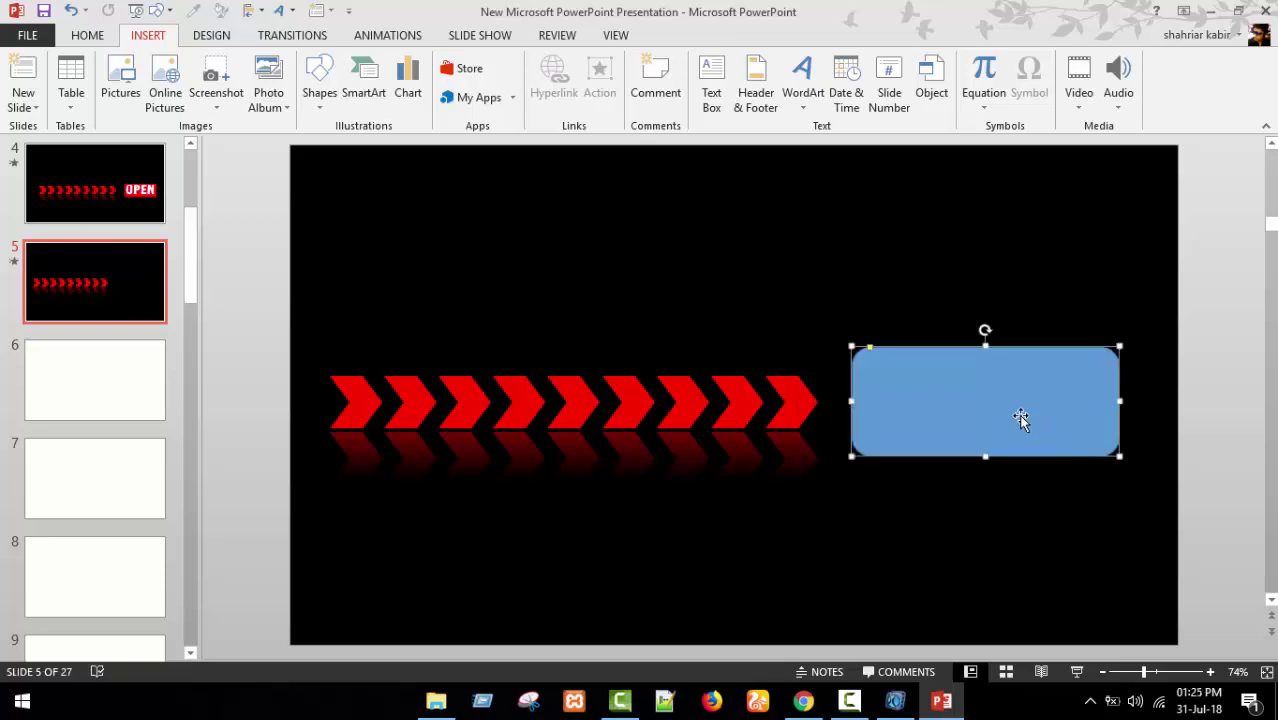
pyautogui.moveTo(968, 399); pyautogui.dragTo(970, 401)
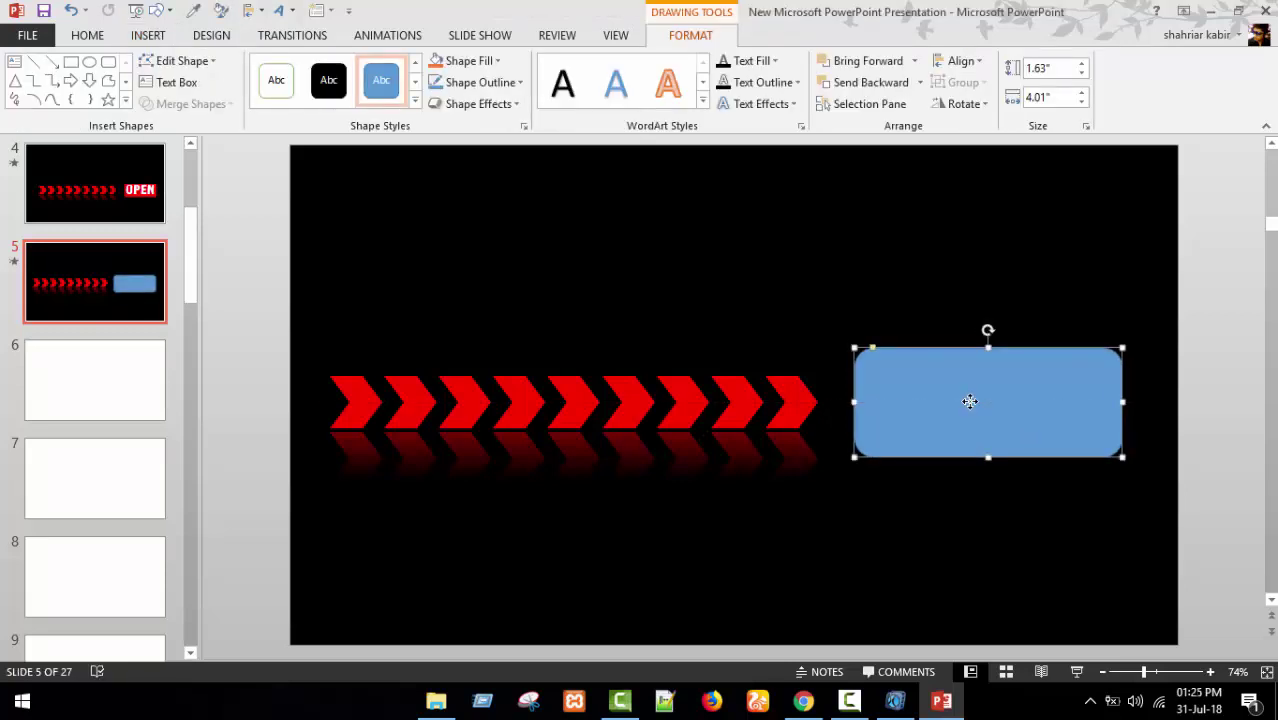
# - Fill the rectangle red with no outline and open the Animation Pane
pyautogui.click(498, 64)
pyautogui.click(450, 207)
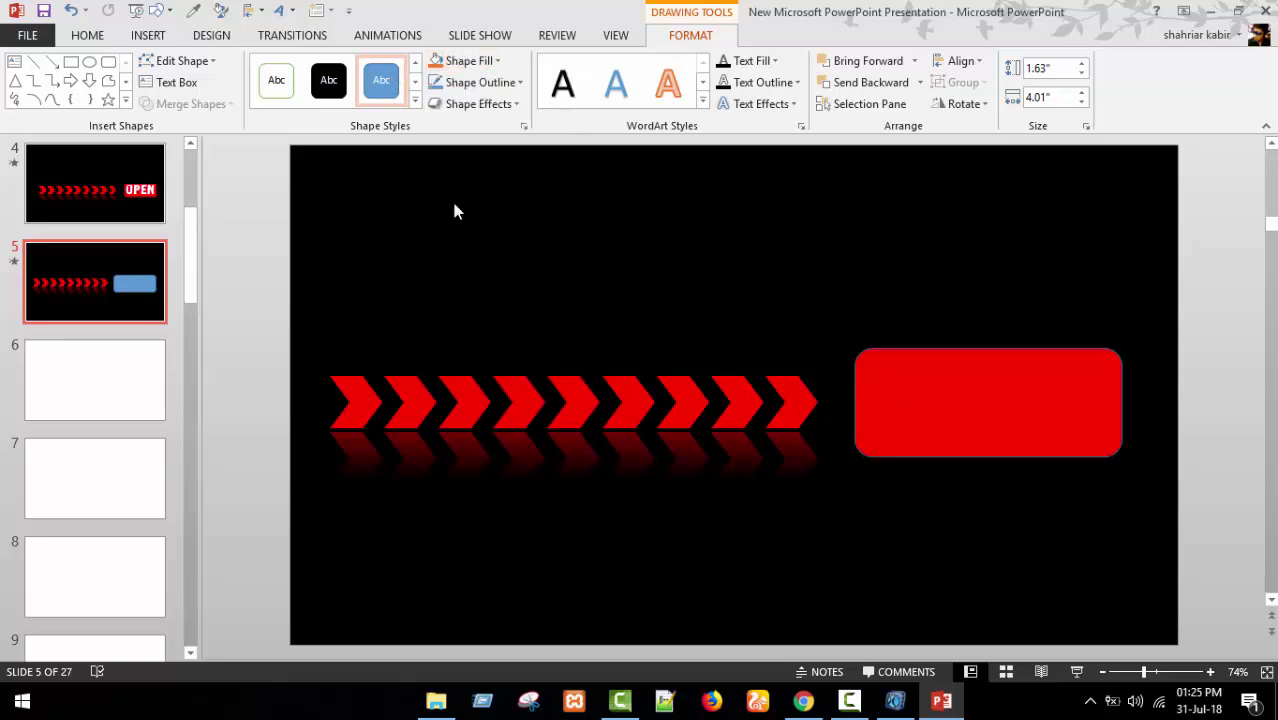
pyautogui.click(510, 84)
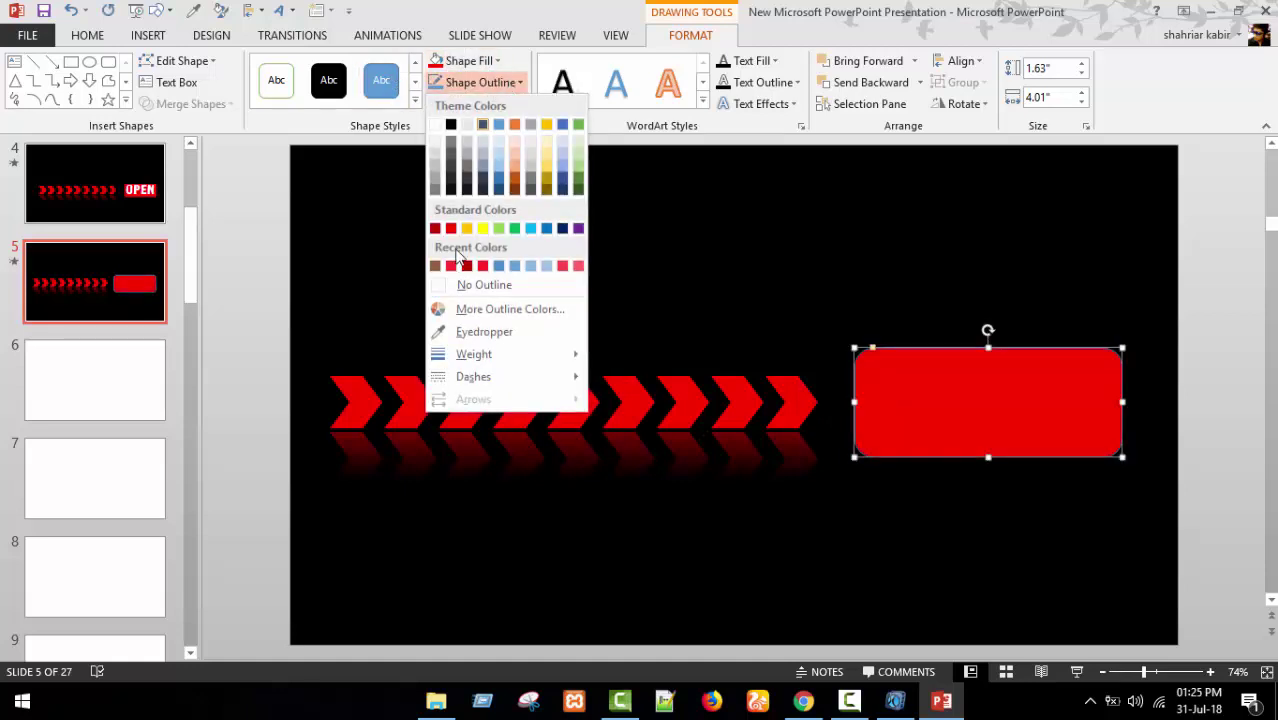
pyautogui.click(500, 285)
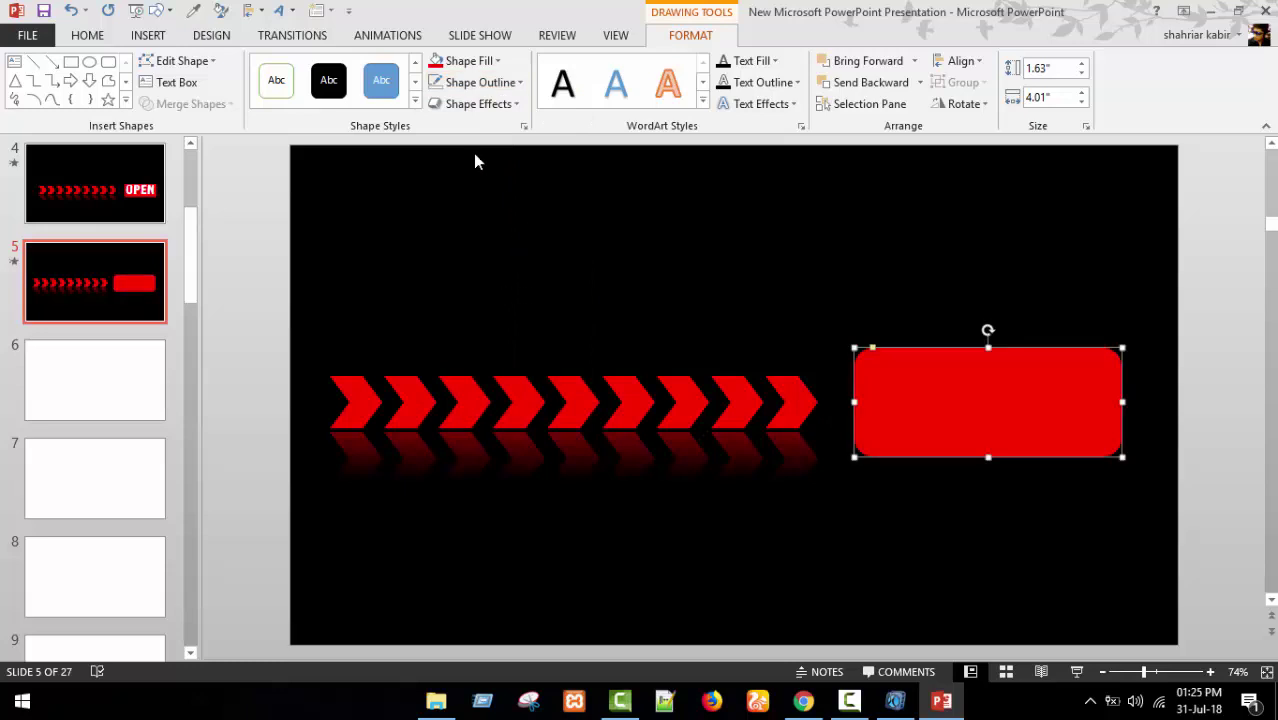
pyautogui.click(391, 42)
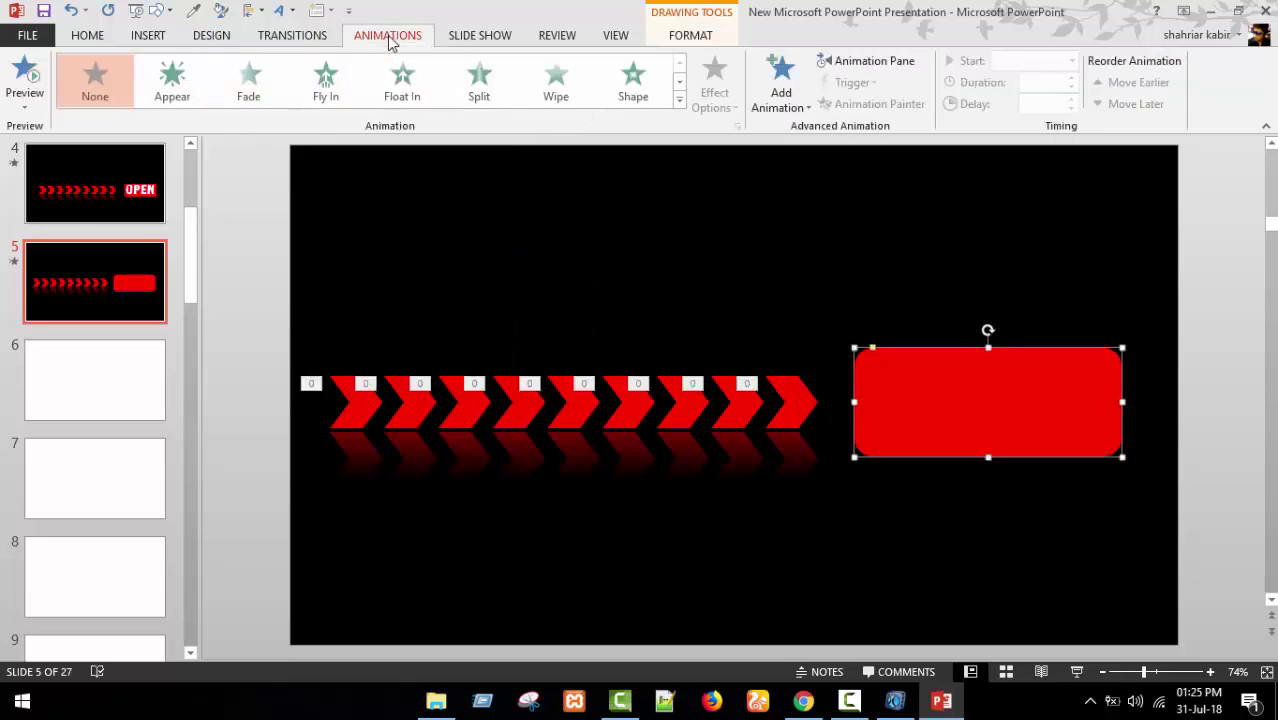
pyautogui.click(864, 60)
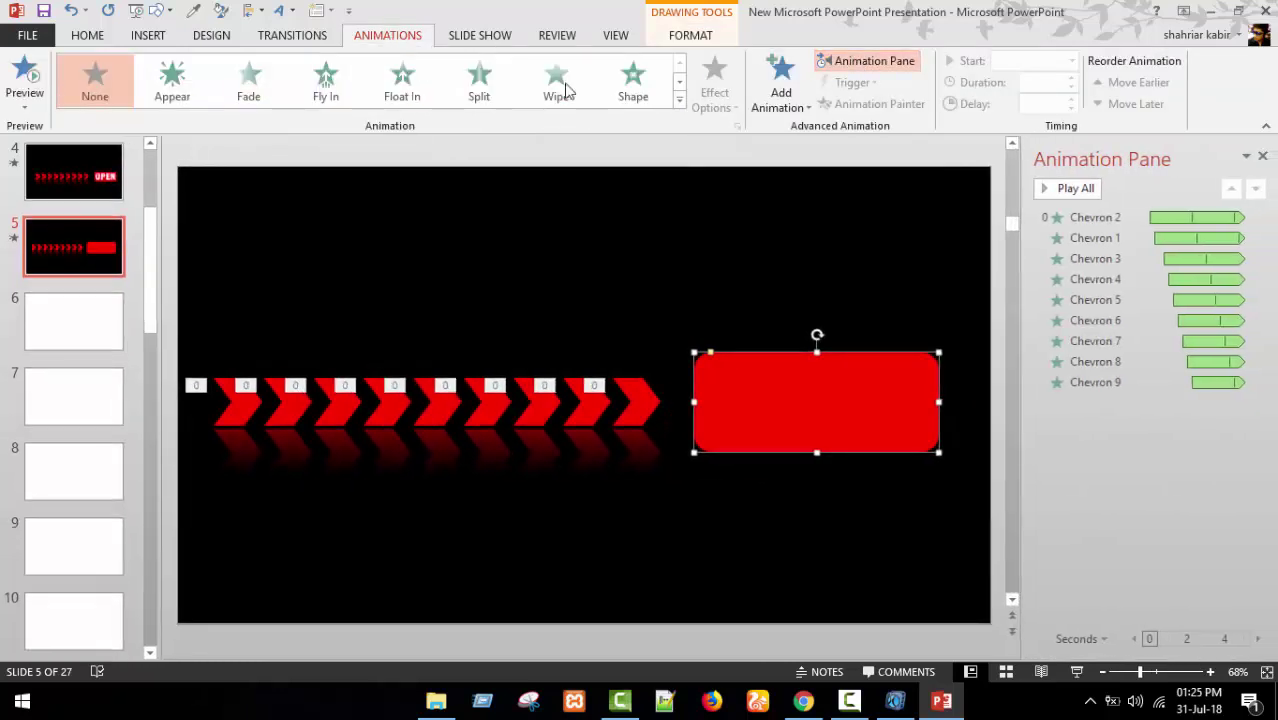
# - Give the rectangle a Random Bars entrance starting With Previous
pyautogui.click(680, 82)
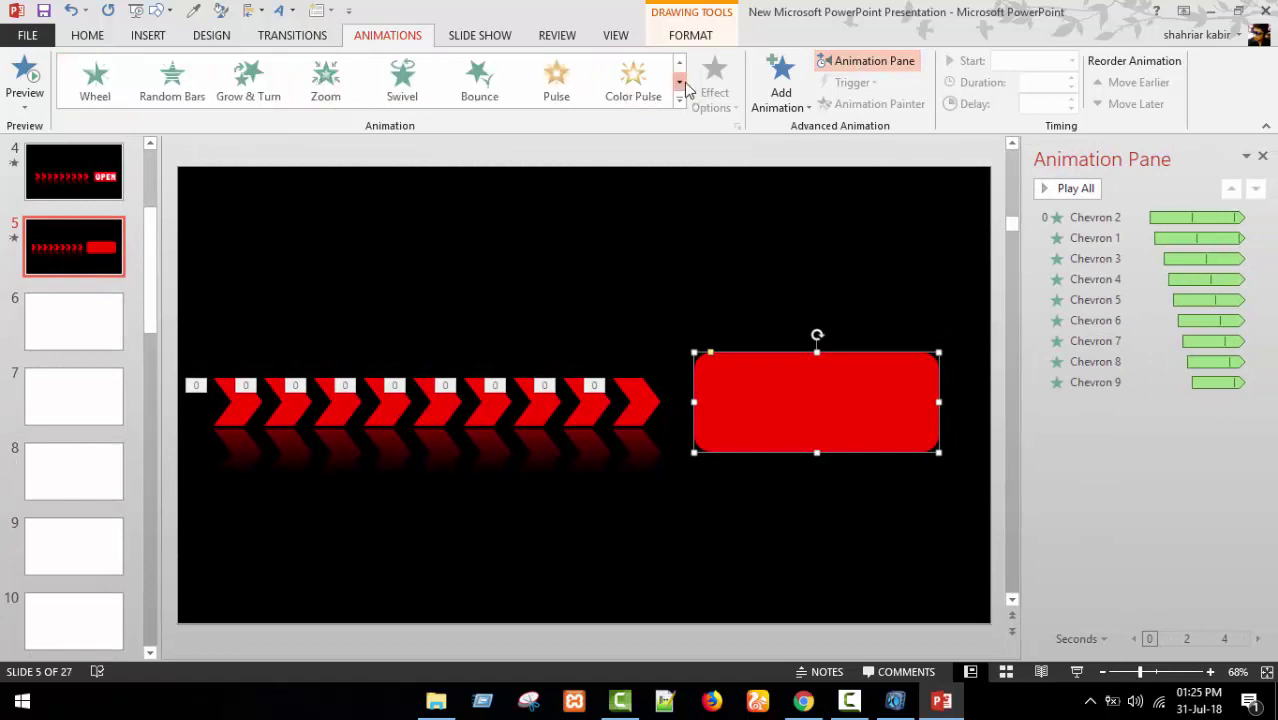
pyautogui.click(180, 90)
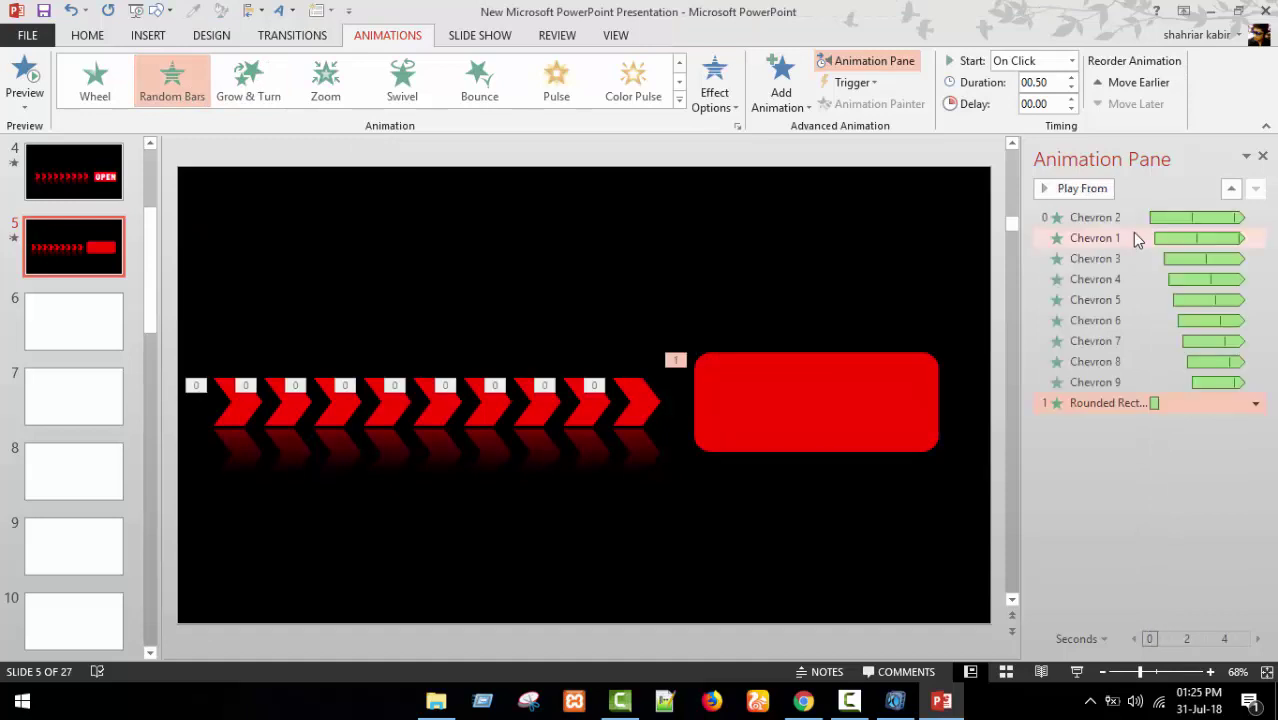
pyautogui.rightClick(1114, 400)
pyautogui.click(1150, 447)
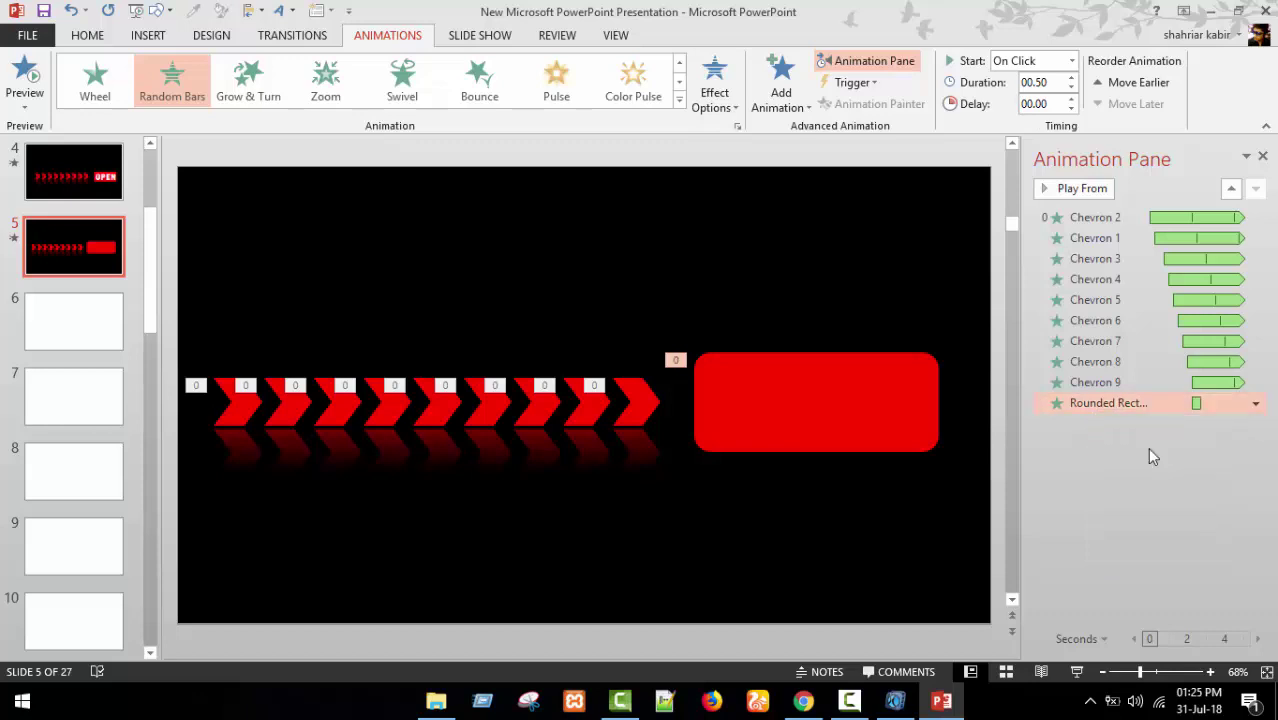
pyautogui.rightClick(1150, 403)
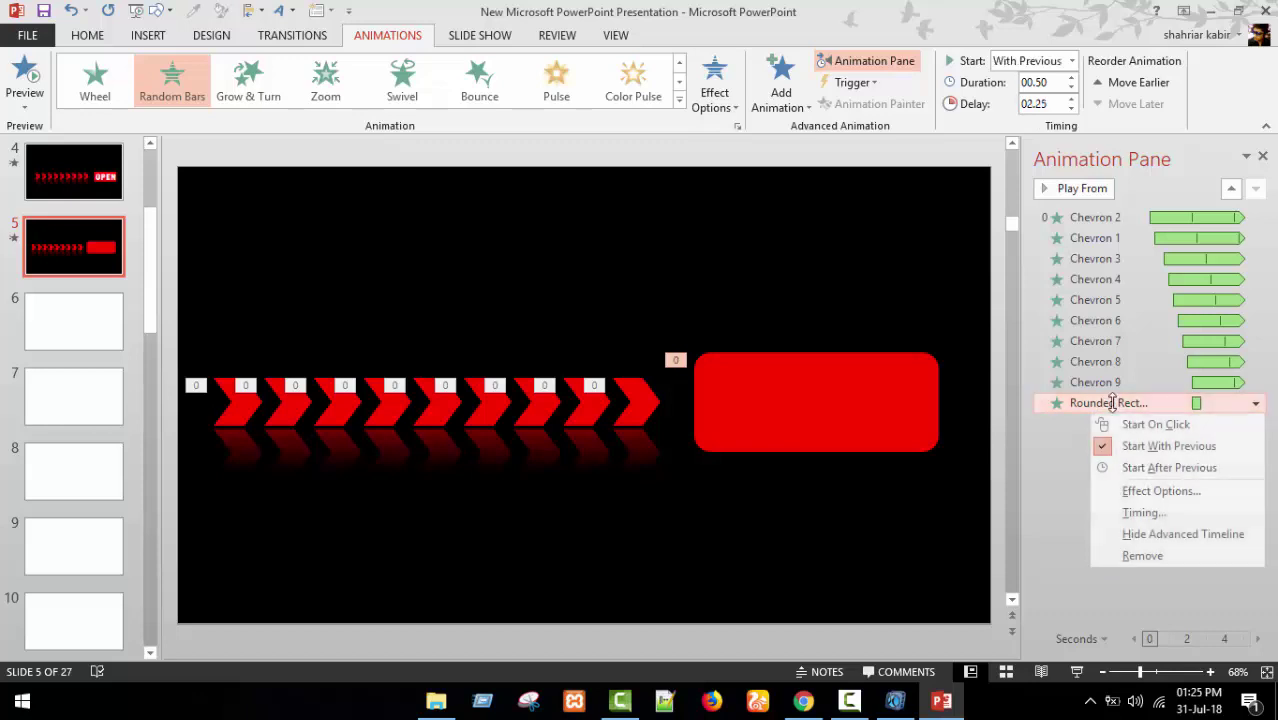
# - Set the rectangle's Random Bars effect to repeat until the end of the slide
pyautogui.click(1146, 491)
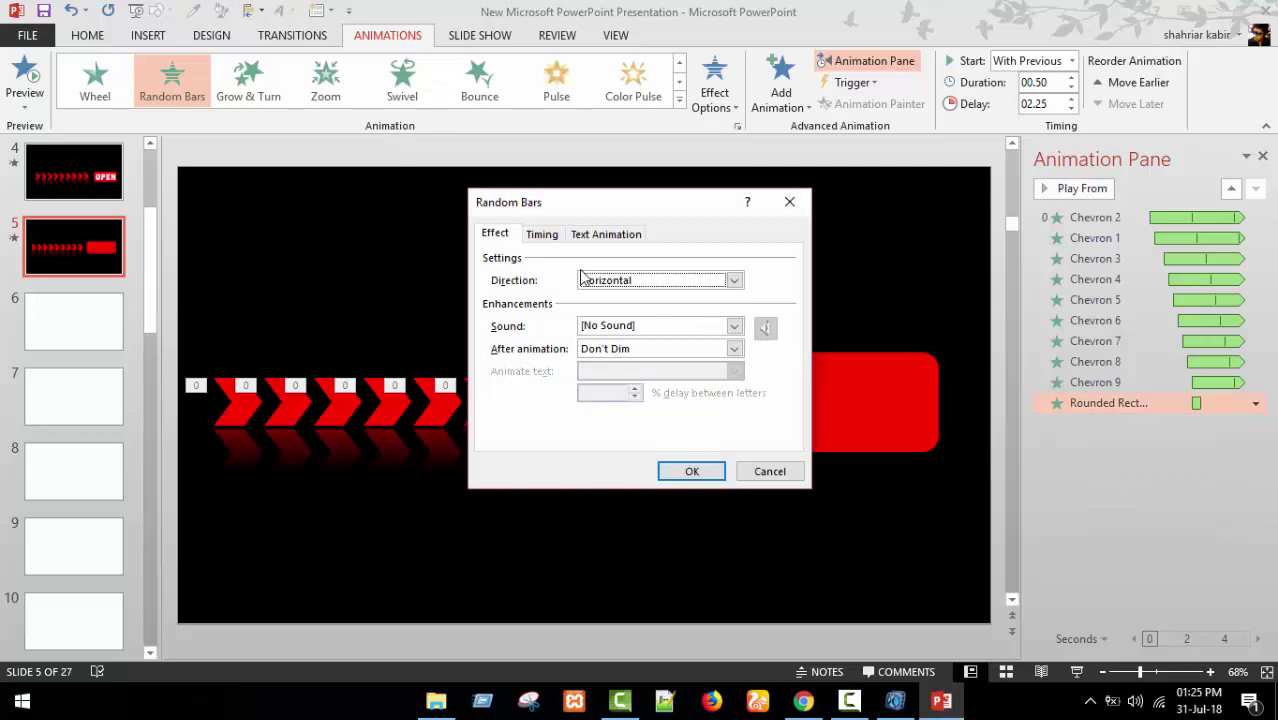
pyautogui.click(553, 236)
pyautogui.click(664, 329)
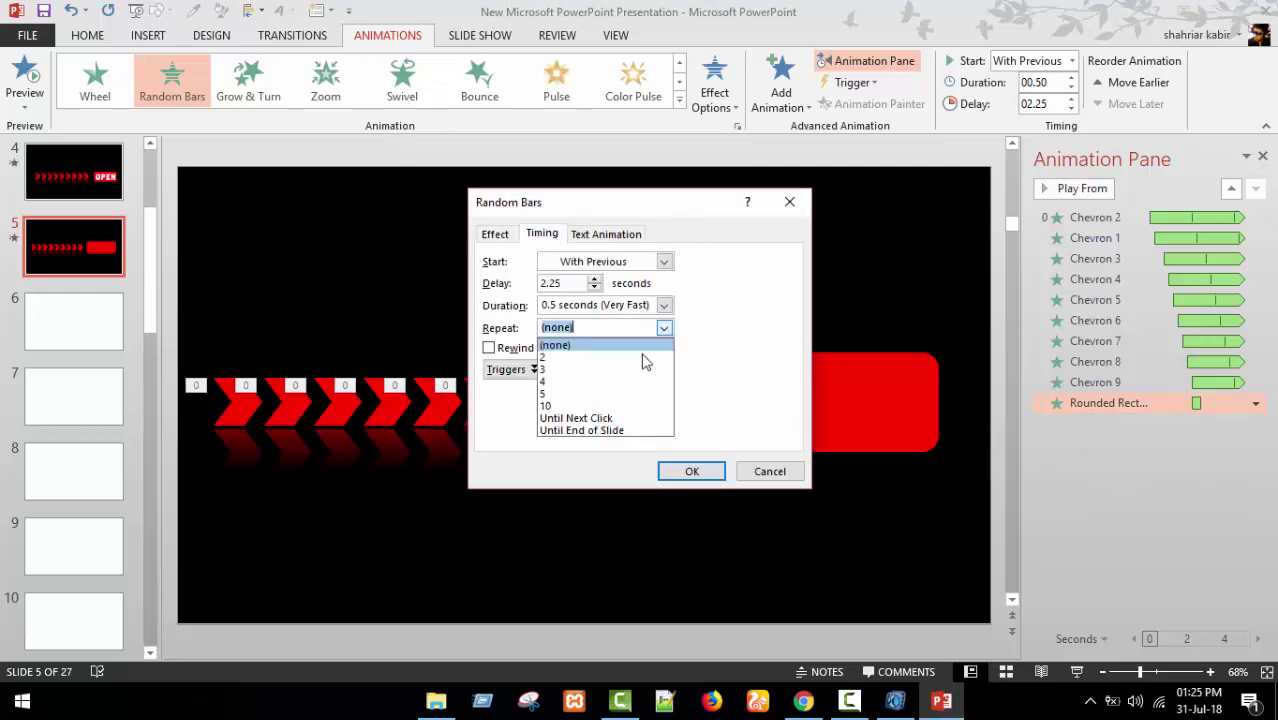
pyautogui.click(594, 432)
pyautogui.click(692, 473)
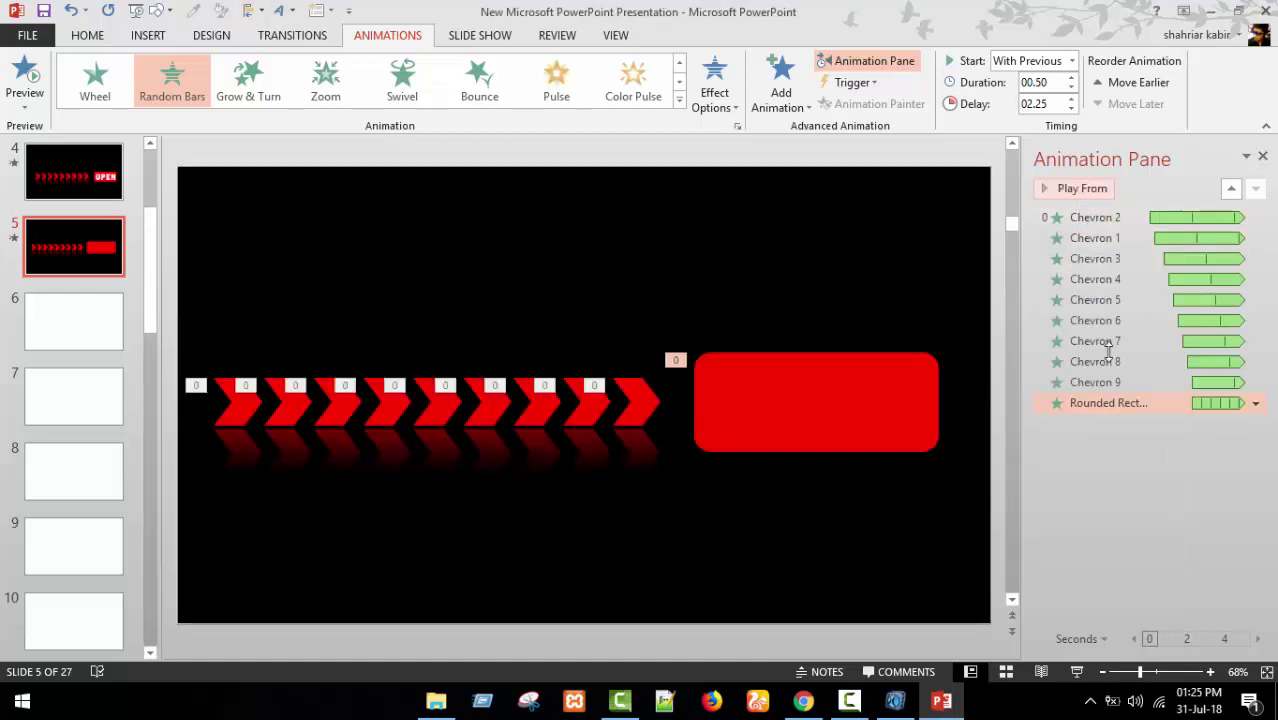
# - Give the Random Bars animation a 3.00-second duration and move it to the top of the animation order
pyautogui.click(1073, 82)
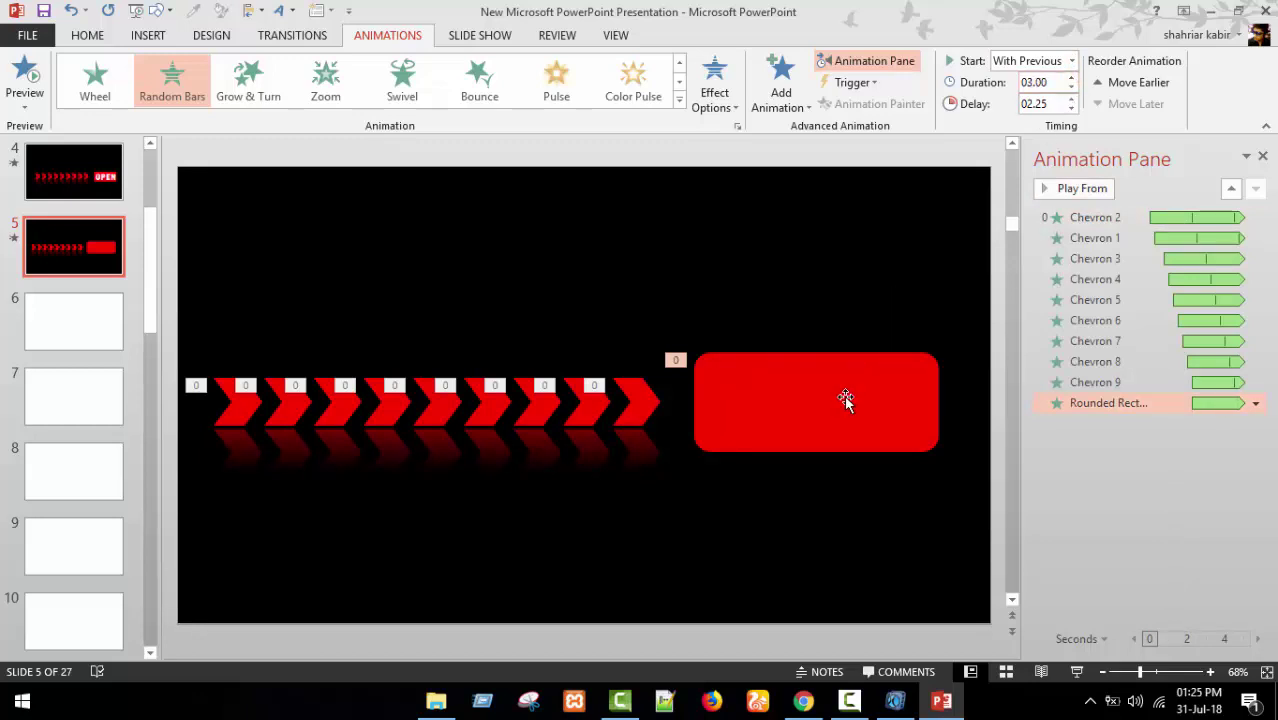
pyautogui.moveTo(1116, 413); pyautogui.dragTo(1114, 394)
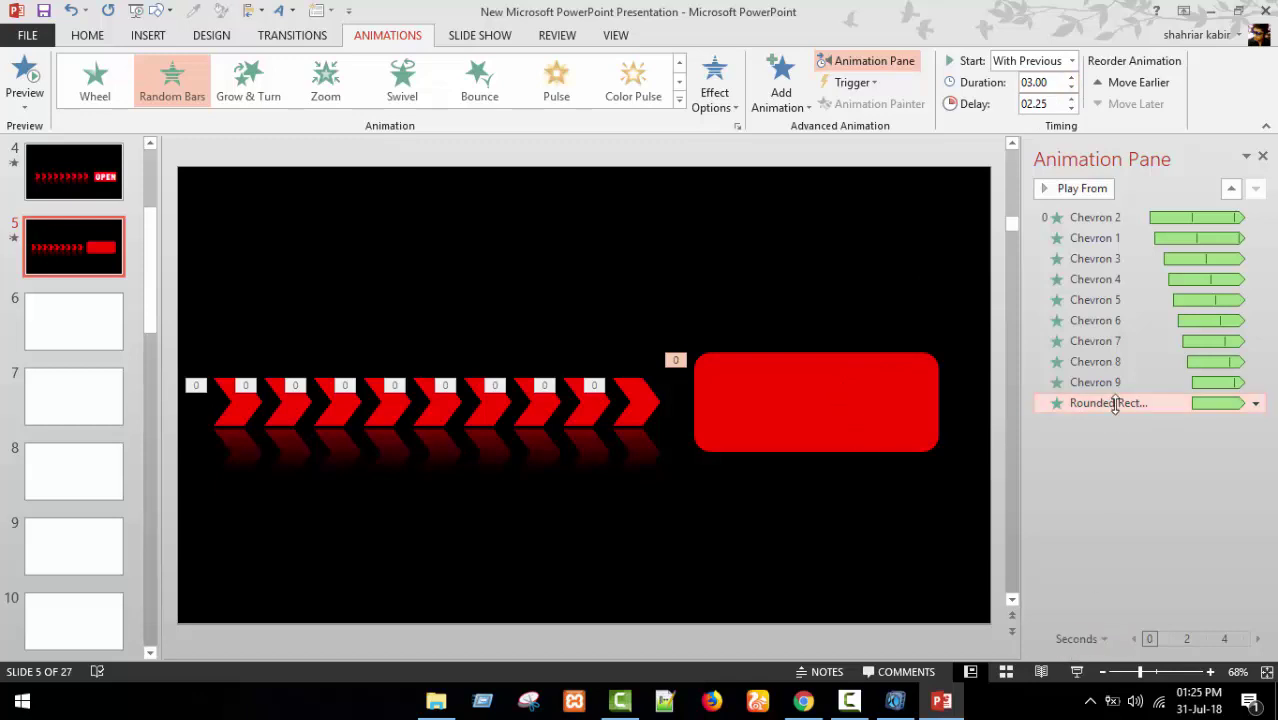
pyautogui.moveTo(1083, 226); pyautogui.dragTo(1081, 212)
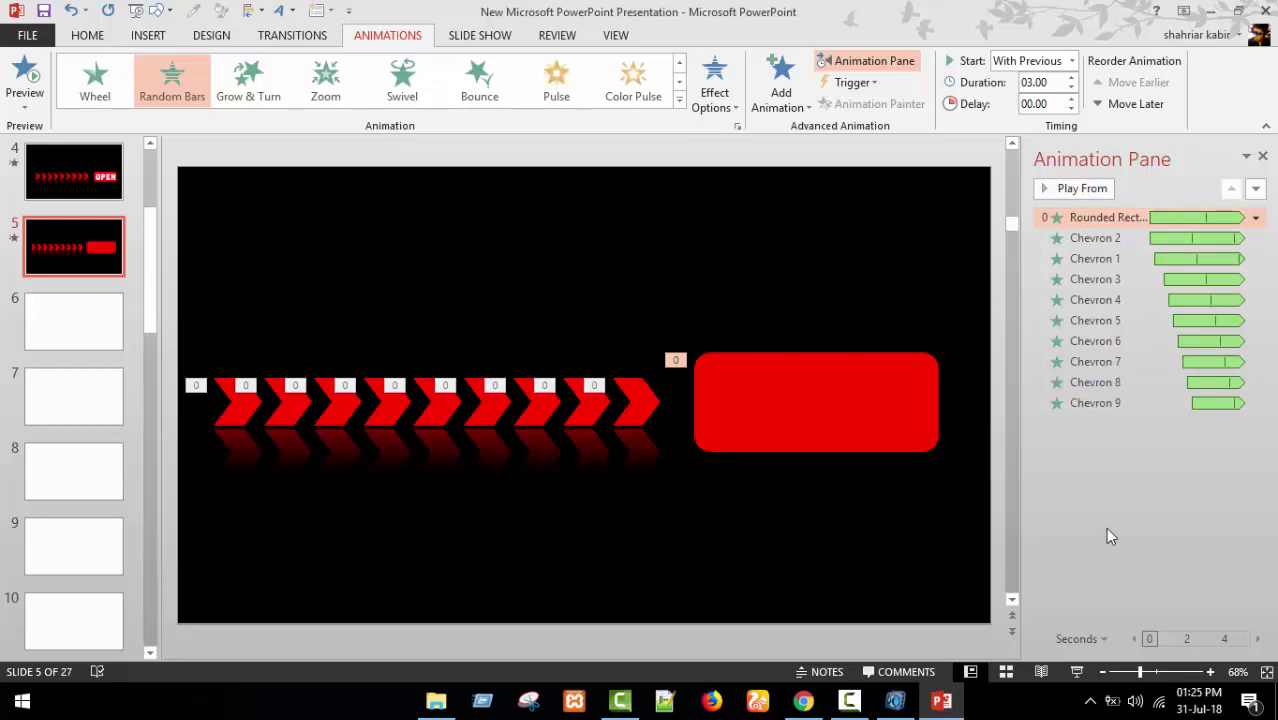
# - Play slide 5 as a slide show, then end the show to return to editing
pyautogui.click(1077, 671)
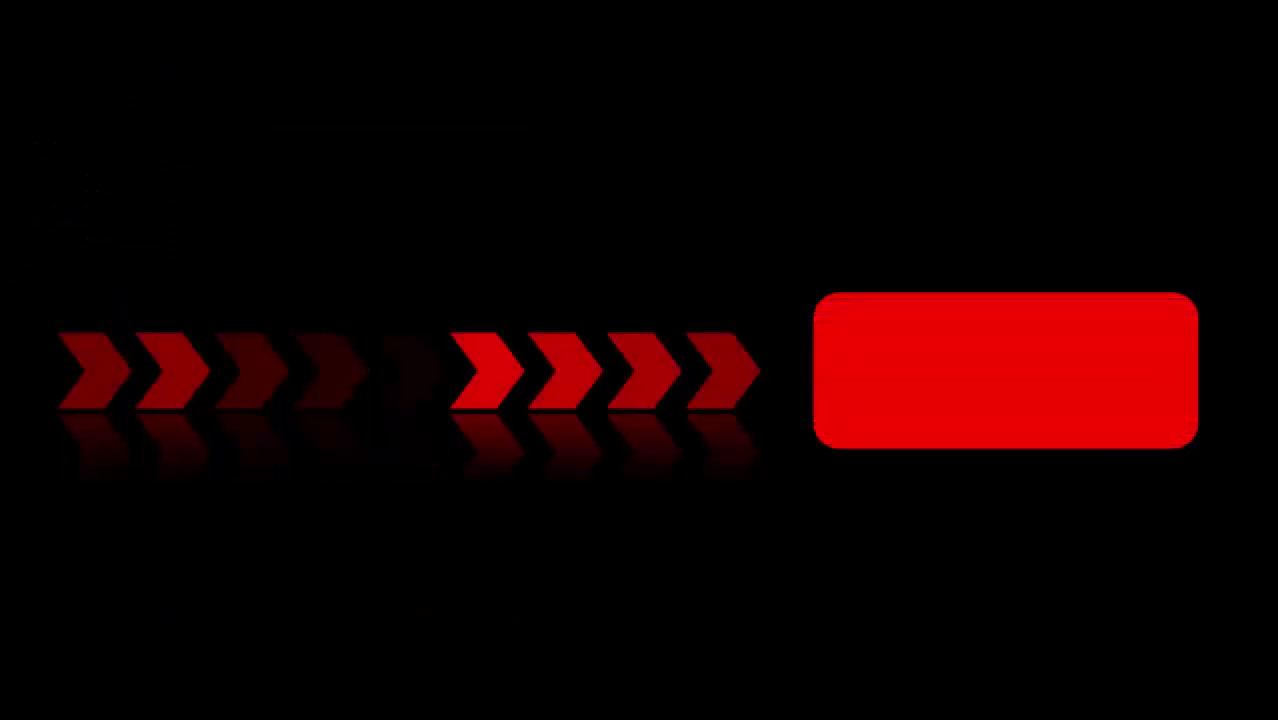
pyautogui.rightClick(1076, 656)
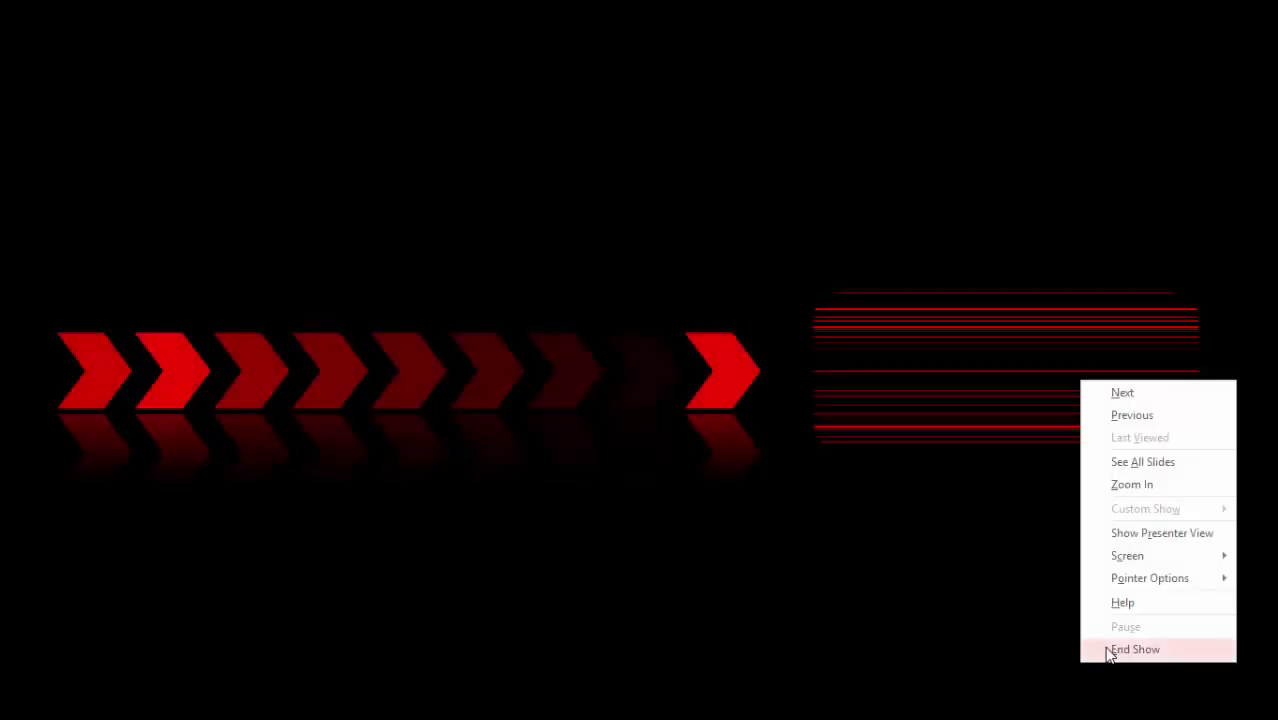
pyautogui.click(1107, 650)
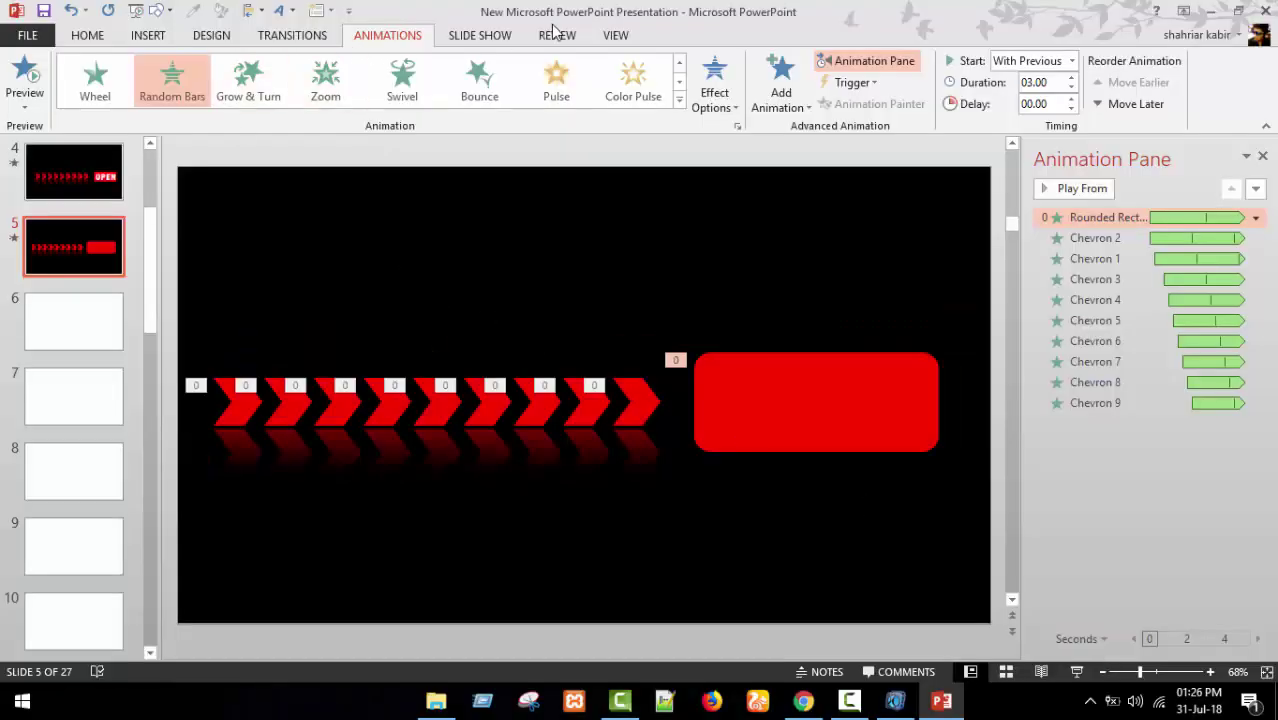
# - Insert a WordArt text box and place it on the red rounded rectangle
pyautogui.click(137, 35)
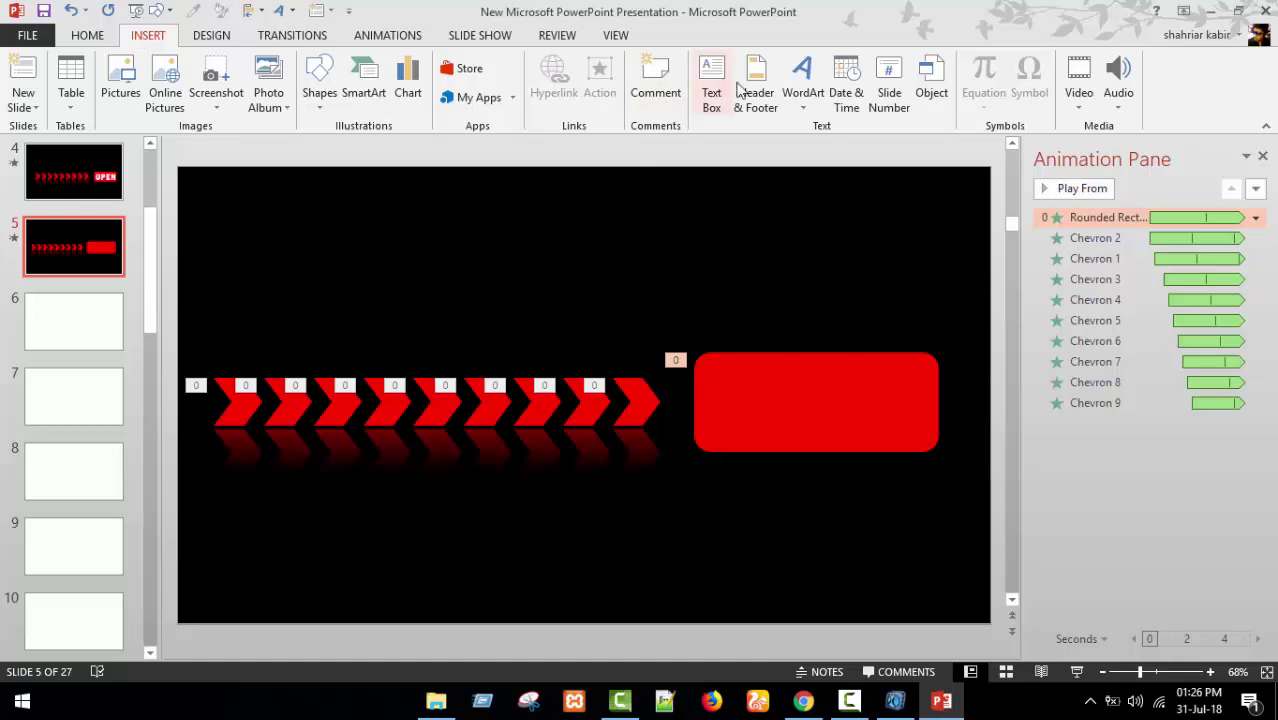
pyautogui.click(806, 112)
pyautogui.click(808, 150)
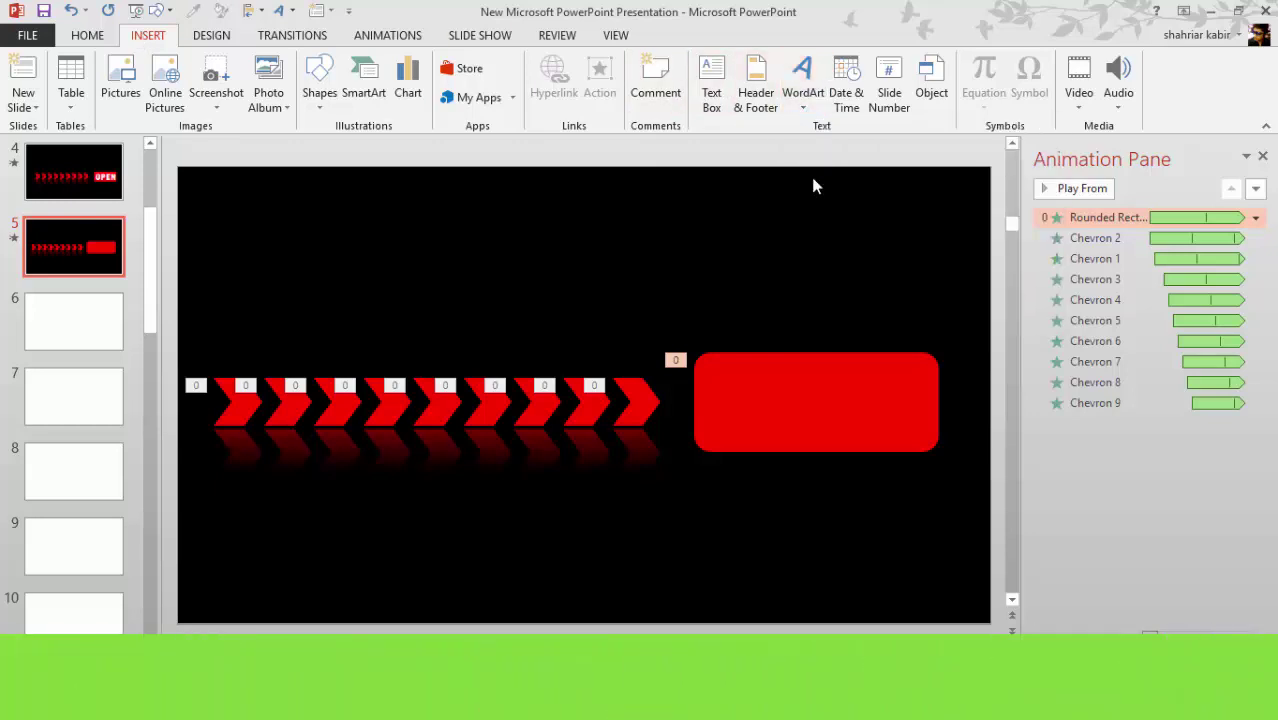
pyautogui.moveTo(618, 370); pyautogui.dragTo(843, 363)
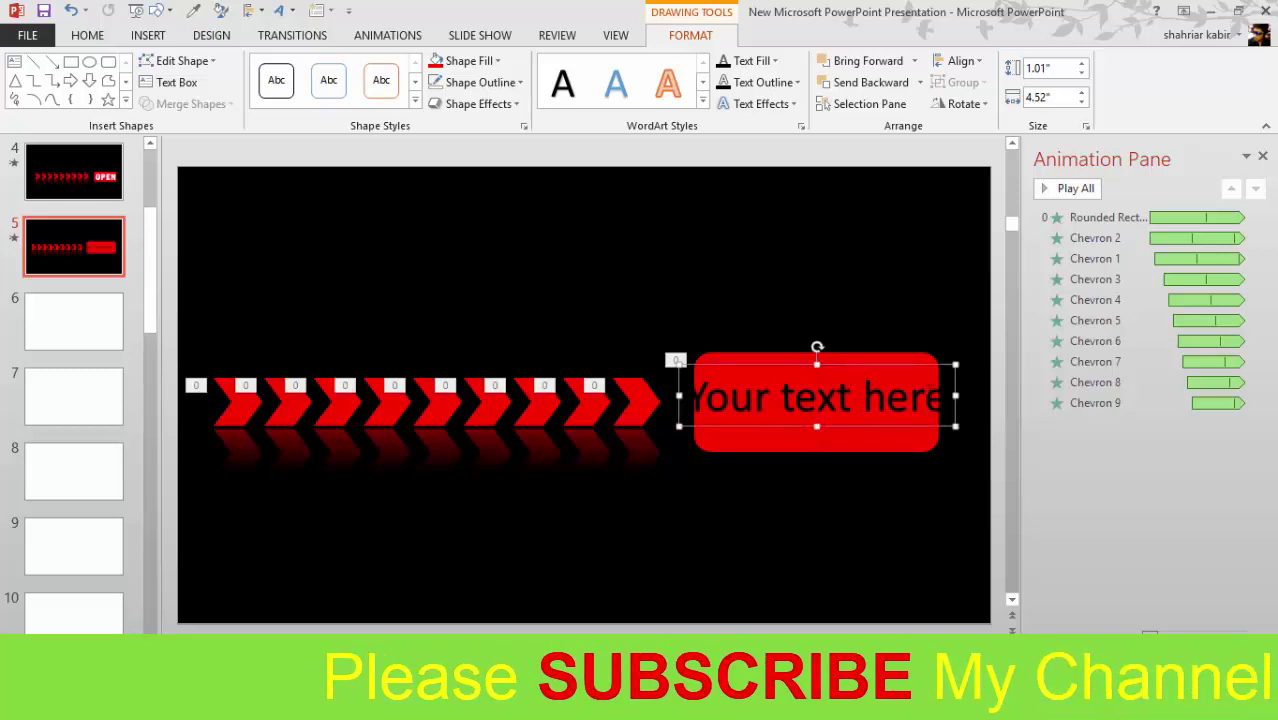
# - Replace the WordArt placeholder text with OPEN
pyautogui.tripleClick(744, 393)
pyautogui.press('Delete')
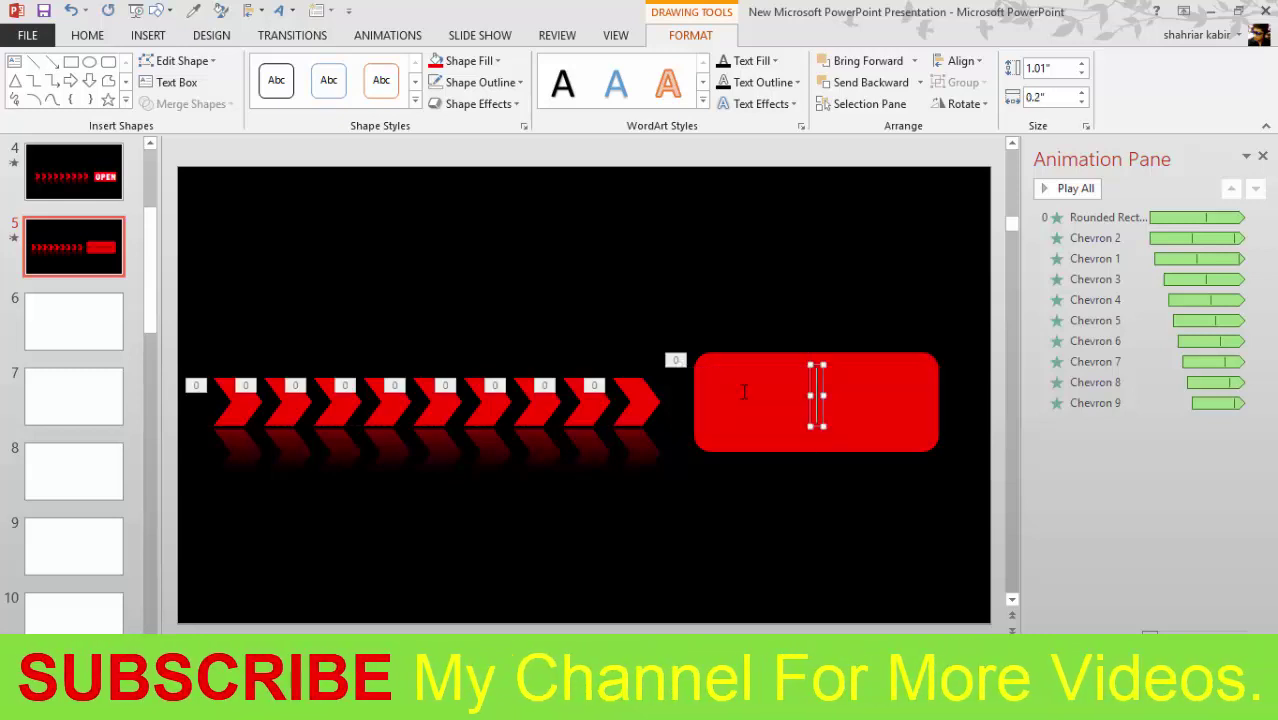
pyautogui.write('O')
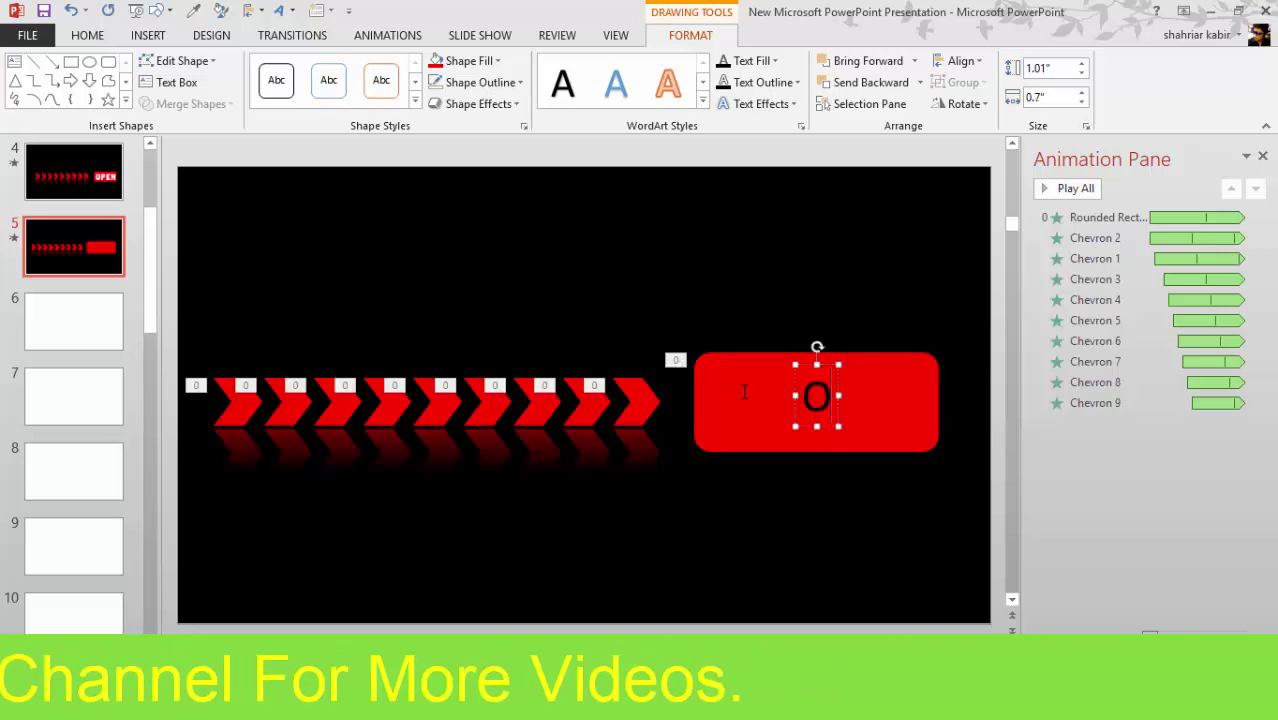
pyautogui.write('PEN')
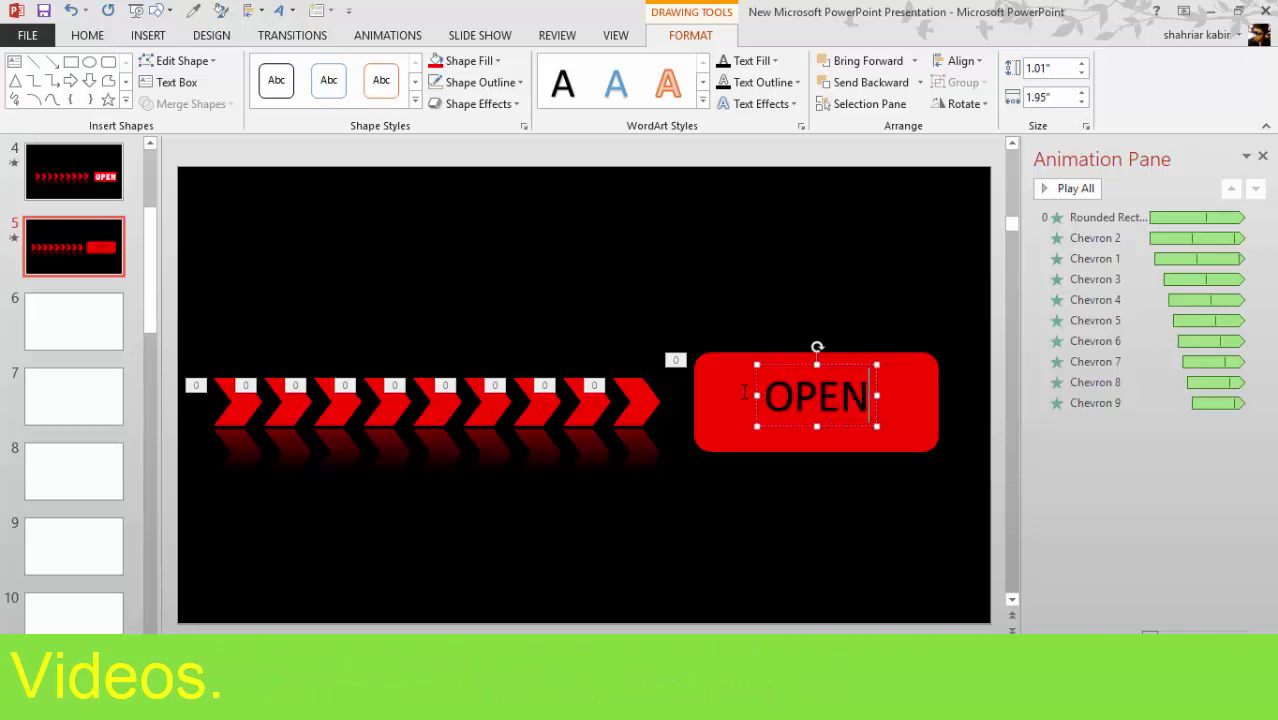
pyautogui.click(843, 366)
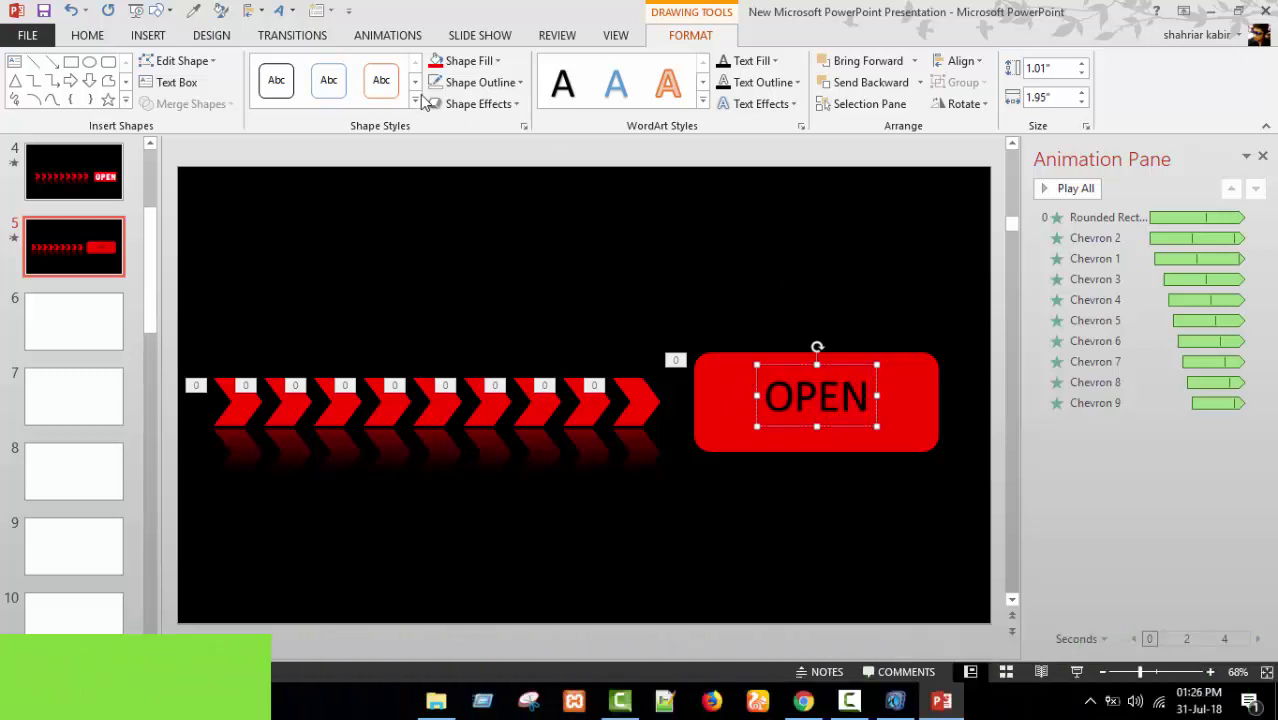
# - Change the OPEN text's font to Heavitas from the Home tab font list
pyautogui.click(103, 42)
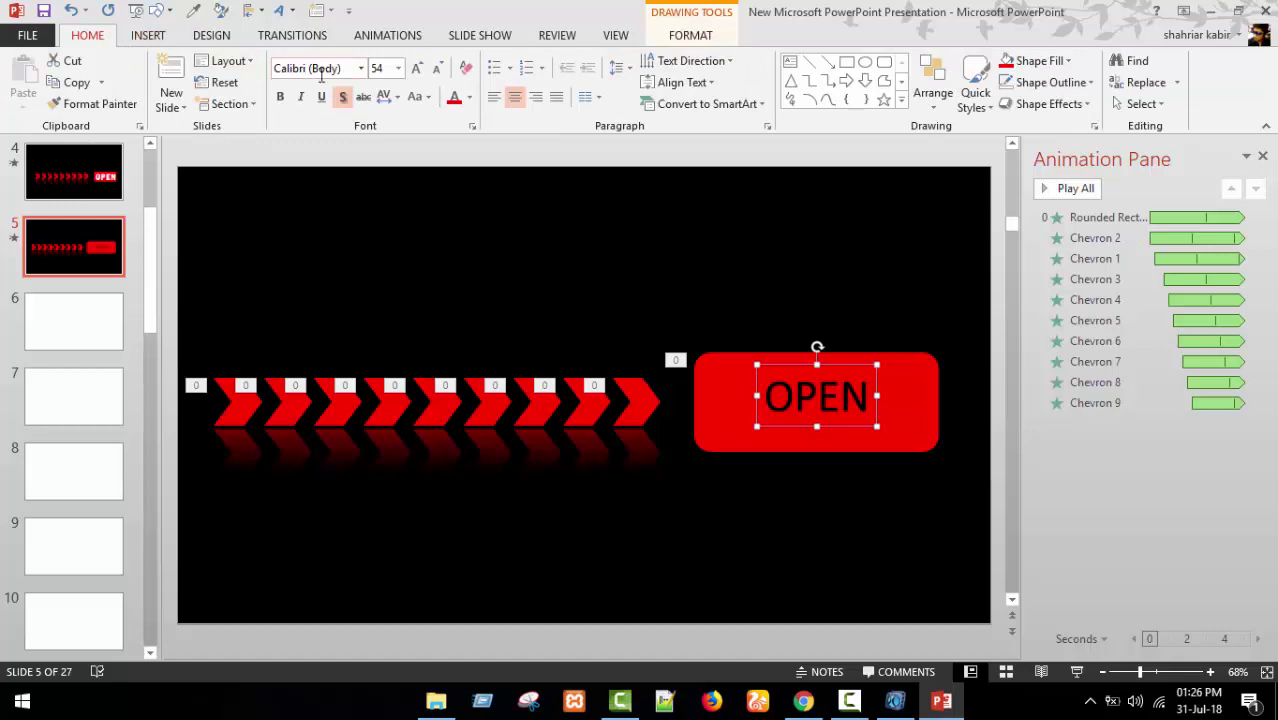
pyautogui.click(361, 68)
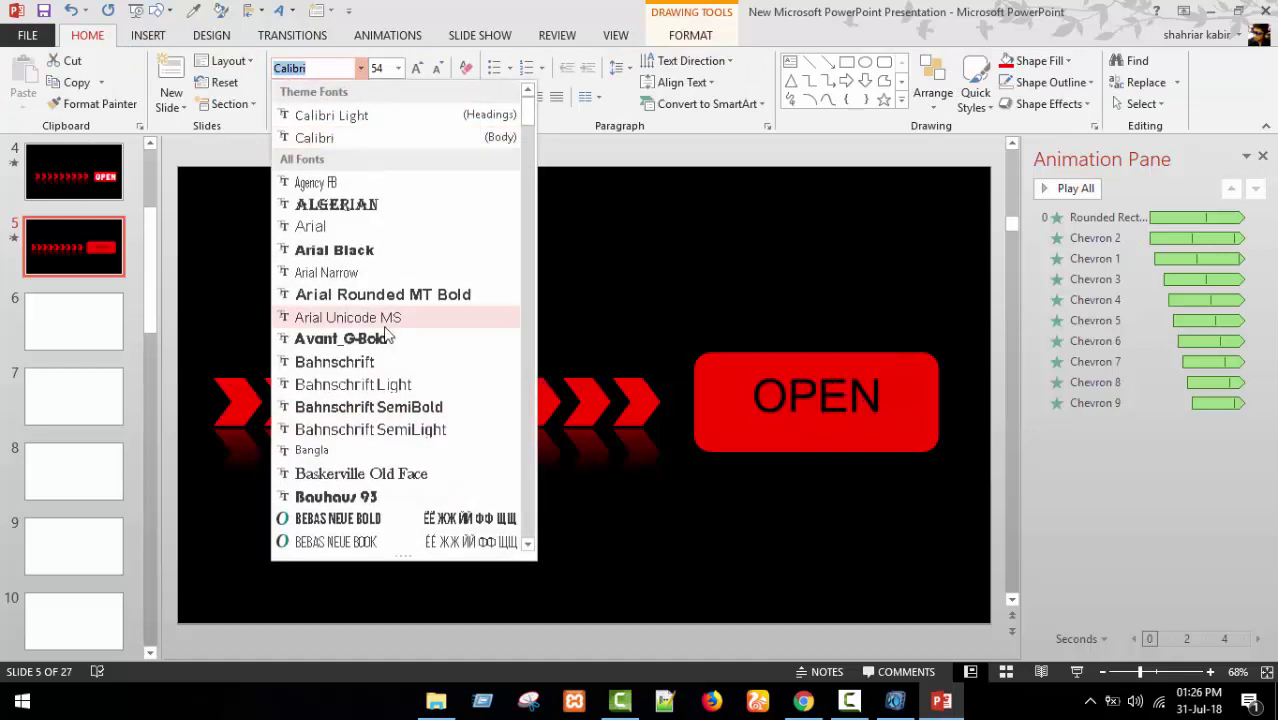
pyautogui.scroll(-4, 380, 335)
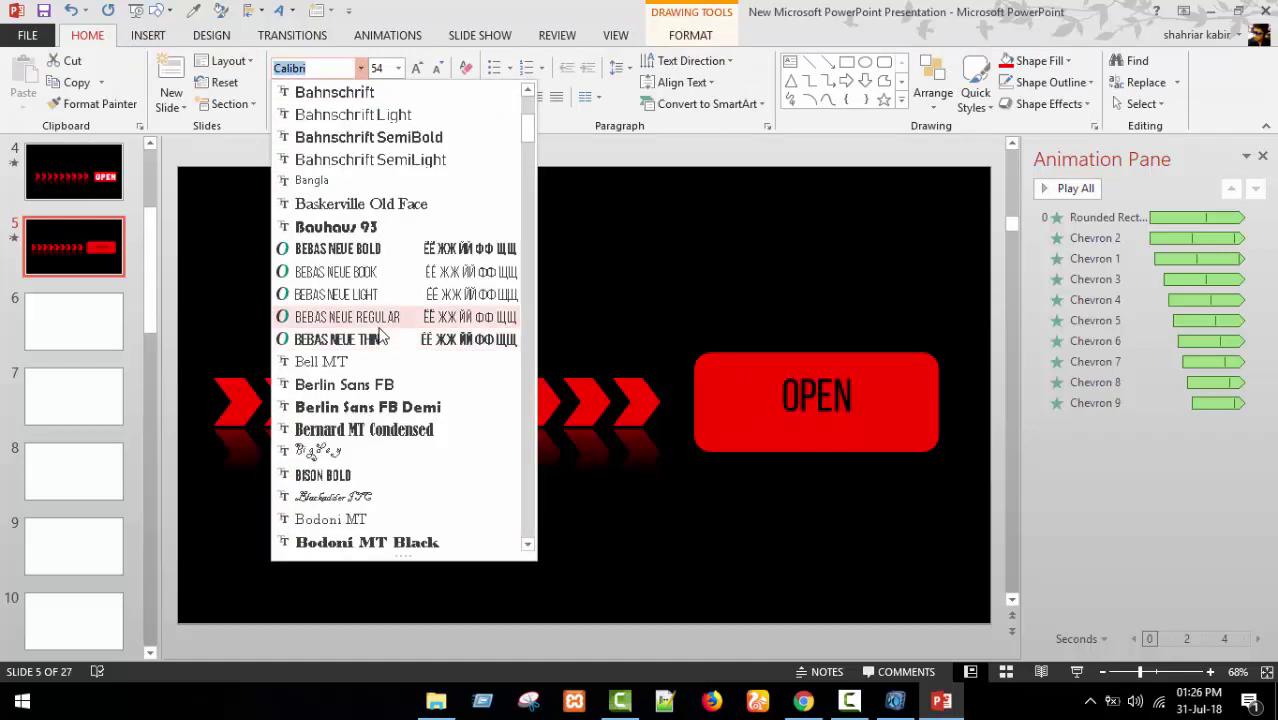
pyautogui.scroll(-2, 380, 337)
pyautogui.scroll(-1, 378, 340)
pyautogui.scroll(-3, 378, 350)
pyautogui.scroll(-1, 376, 348)
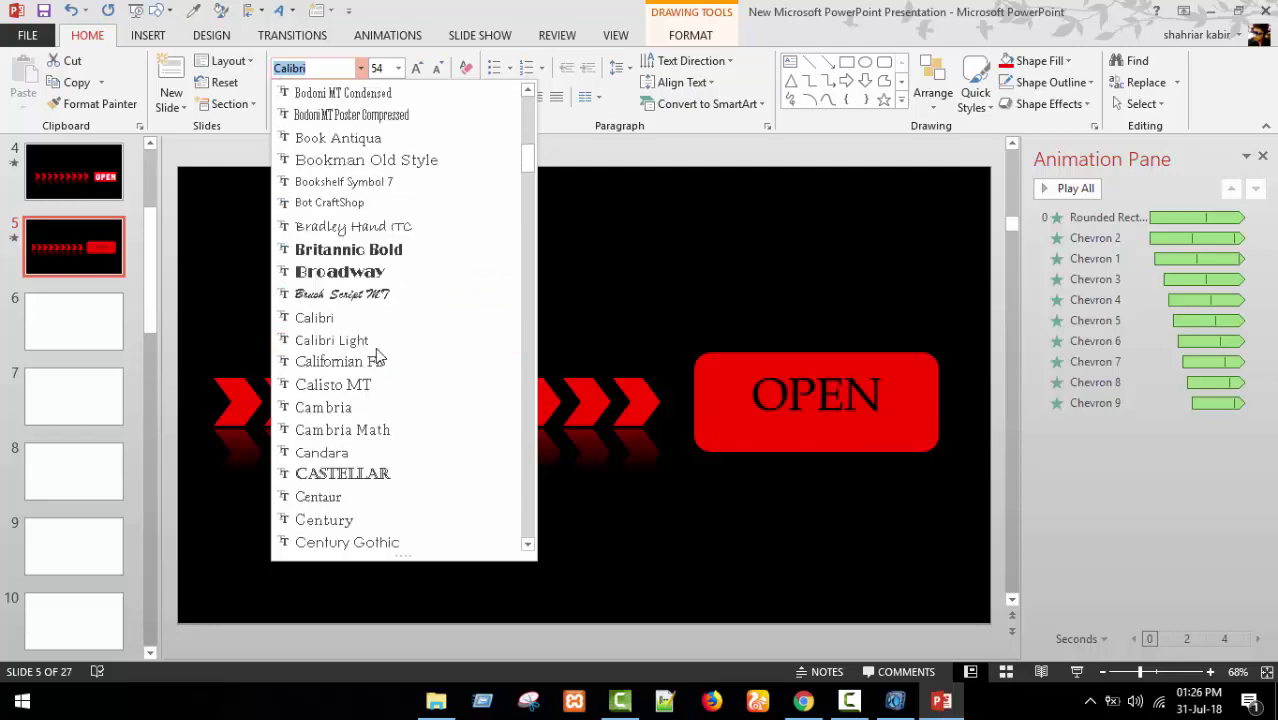
pyautogui.scroll(-2, 375, 347)
pyautogui.scroll(-1, 376, 345)
pyautogui.scroll(-2, 372, 350)
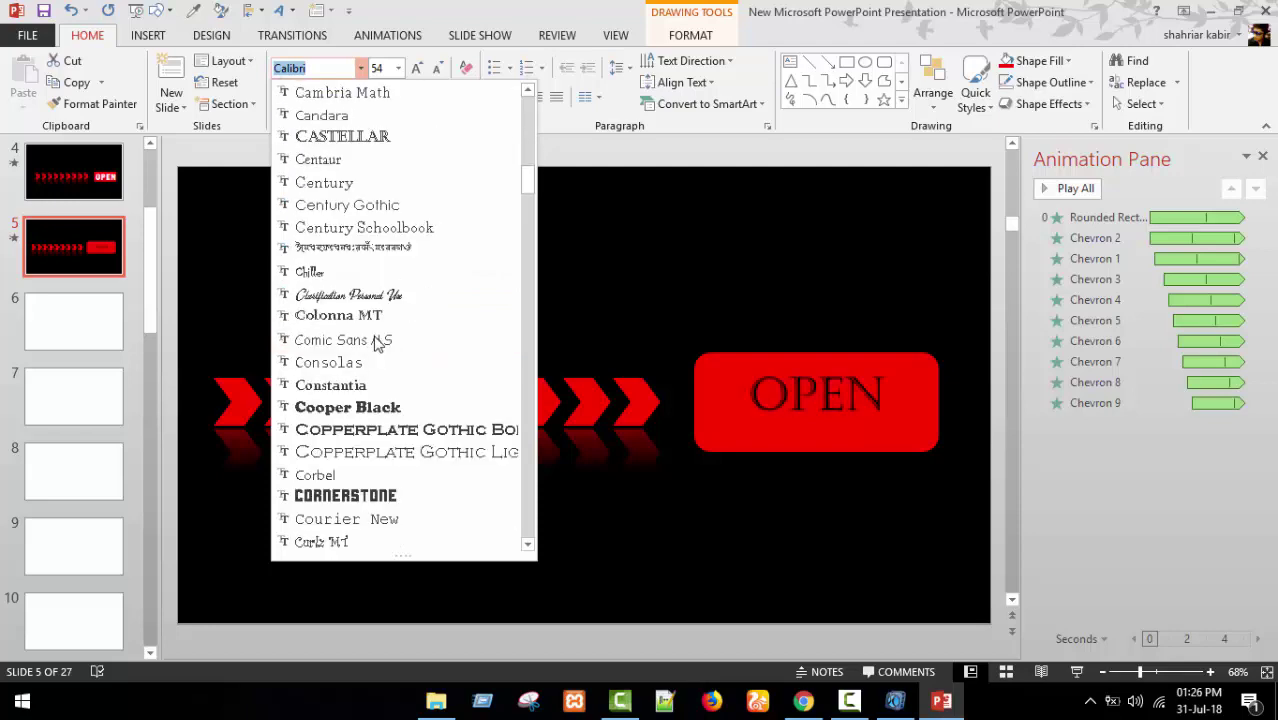
pyautogui.scroll(-2, 366, 364)
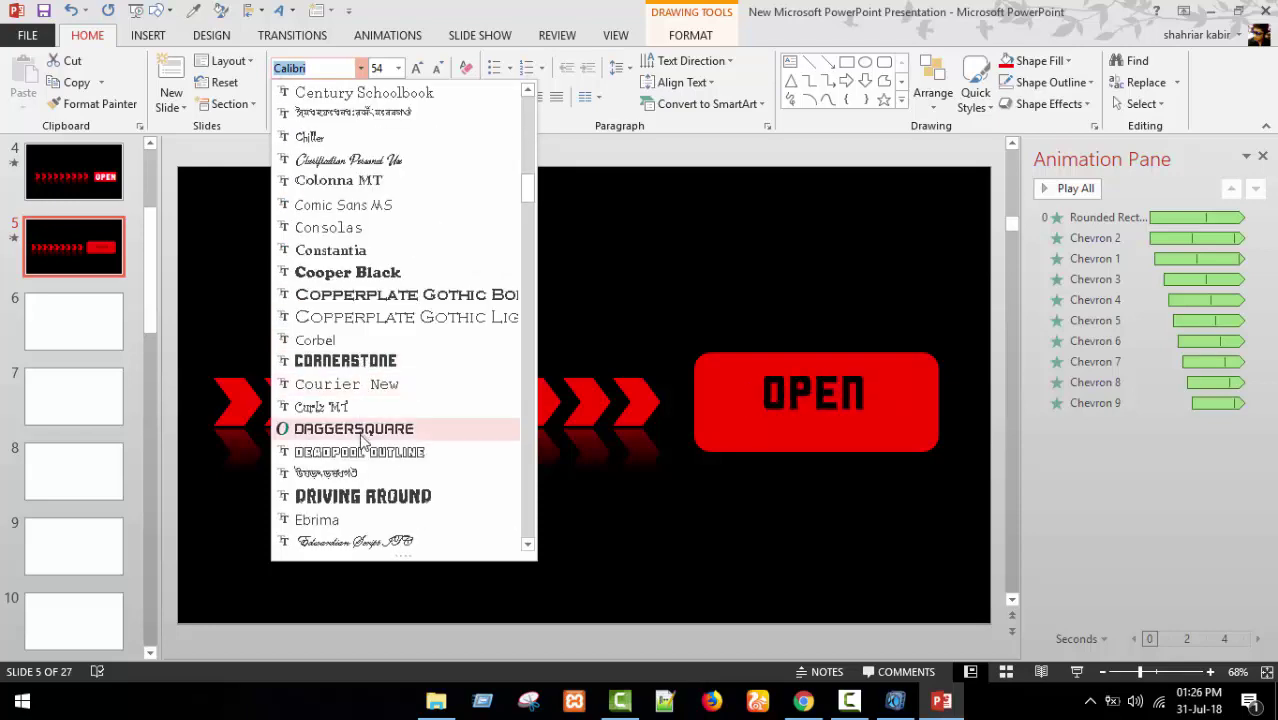
pyautogui.scroll(-1, 364, 452)
pyautogui.scroll(-1, 364, 452)
pyautogui.scroll(-1, 365, 451)
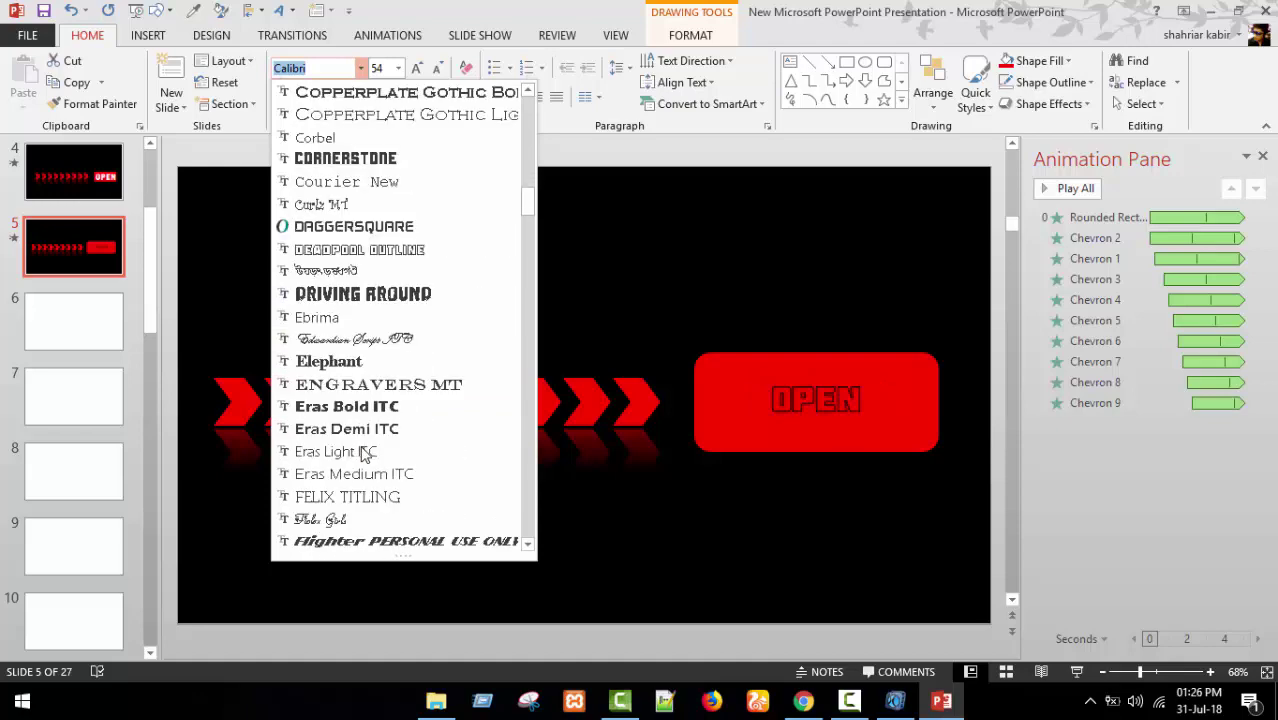
pyautogui.scroll(-3, 366, 446)
pyautogui.scroll(-1, 366, 444)
pyautogui.scroll(-2, 364, 440)
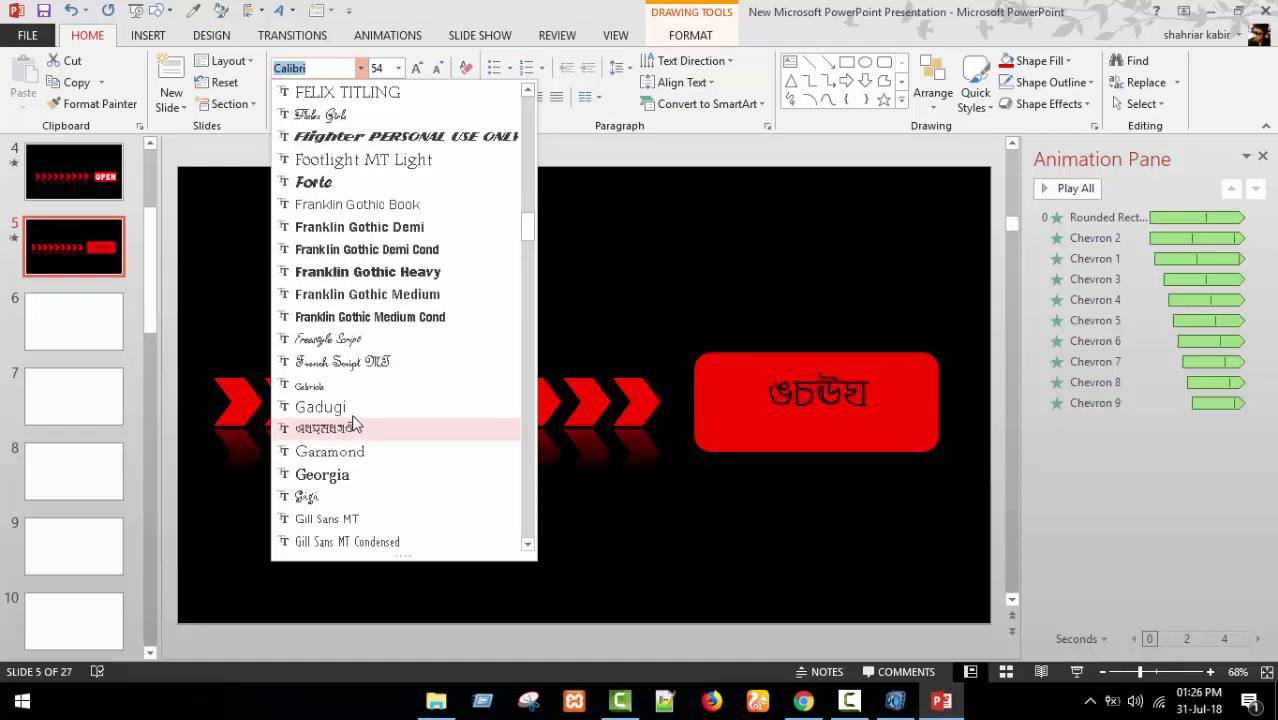
pyautogui.scroll(-1, 358, 425)
pyautogui.scroll(-2, 355, 422)
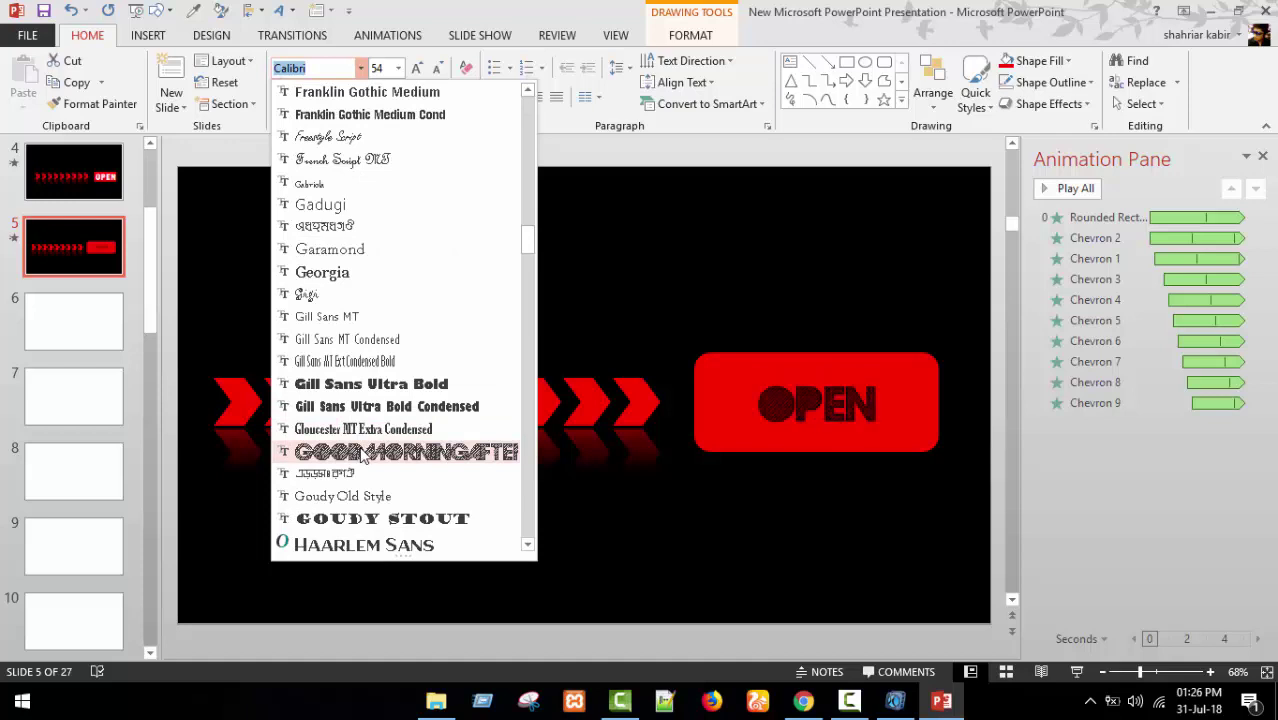
pyautogui.scroll(-3, 364, 452)
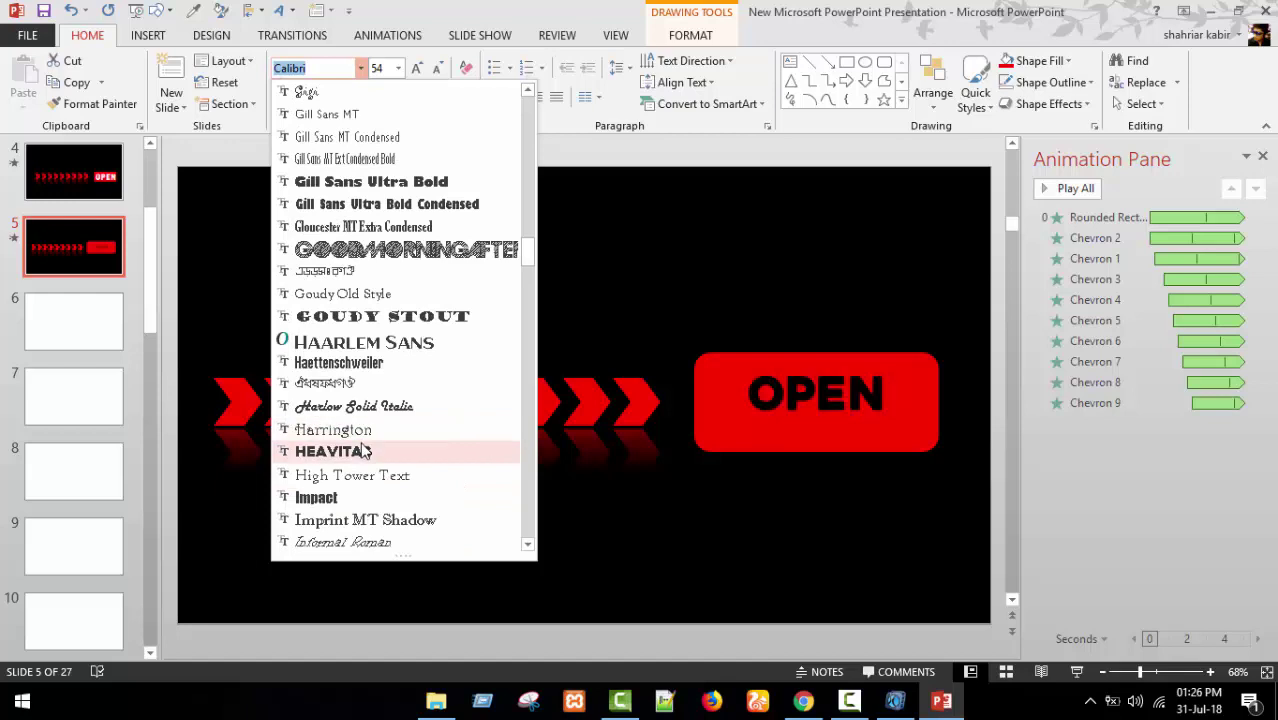
pyautogui.click(364, 452)
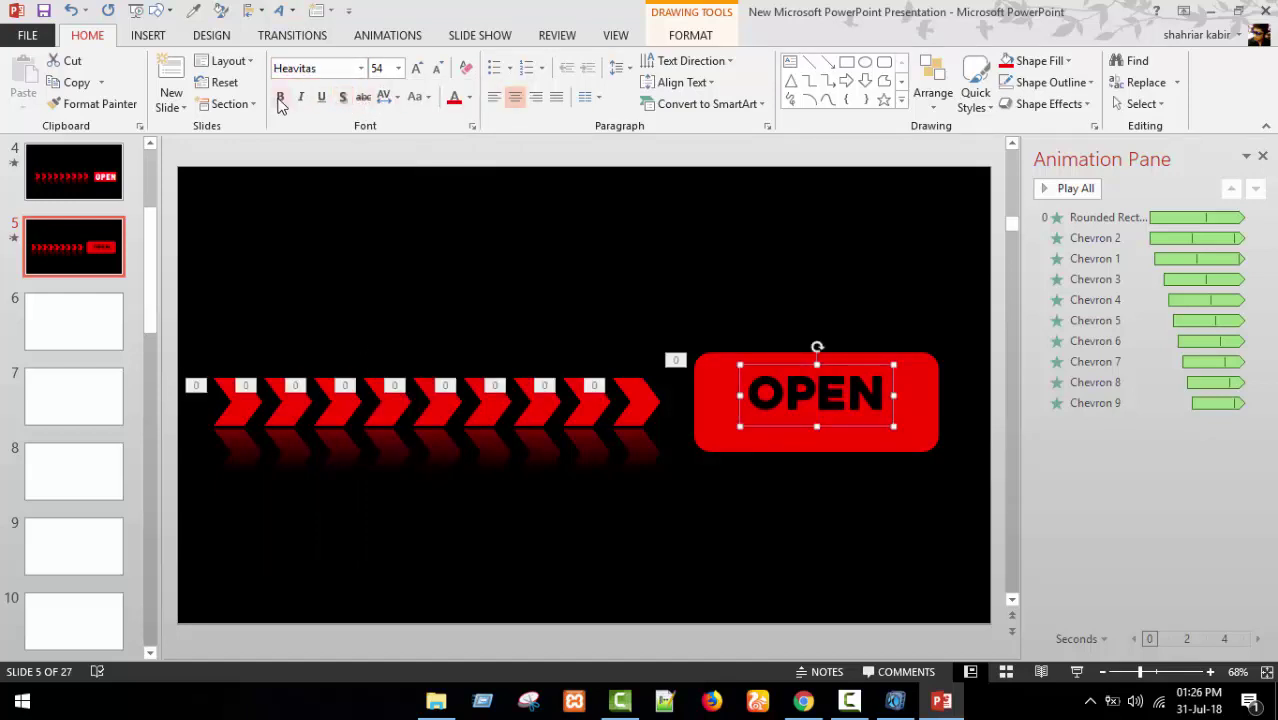
# - Increase the OPEN text size step by step to 80 pt
pyautogui.click(418, 68)
pyautogui.click(418, 68)
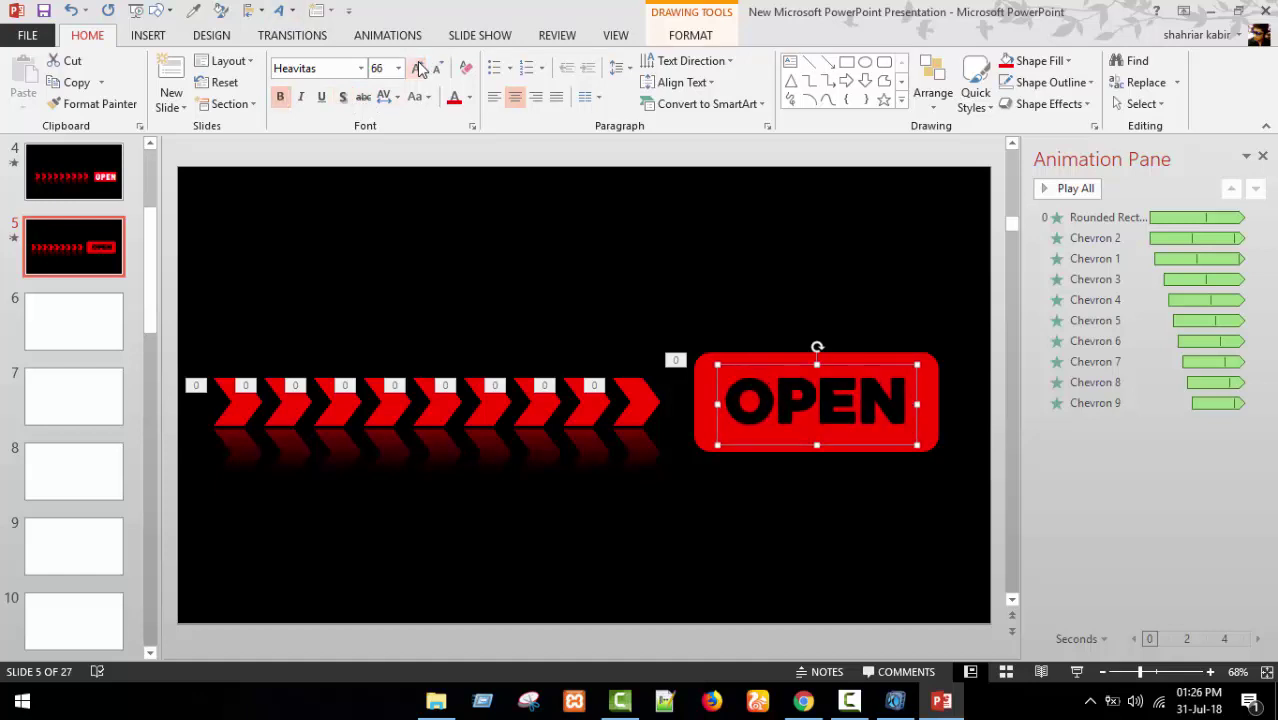
pyautogui.click(418, 68)
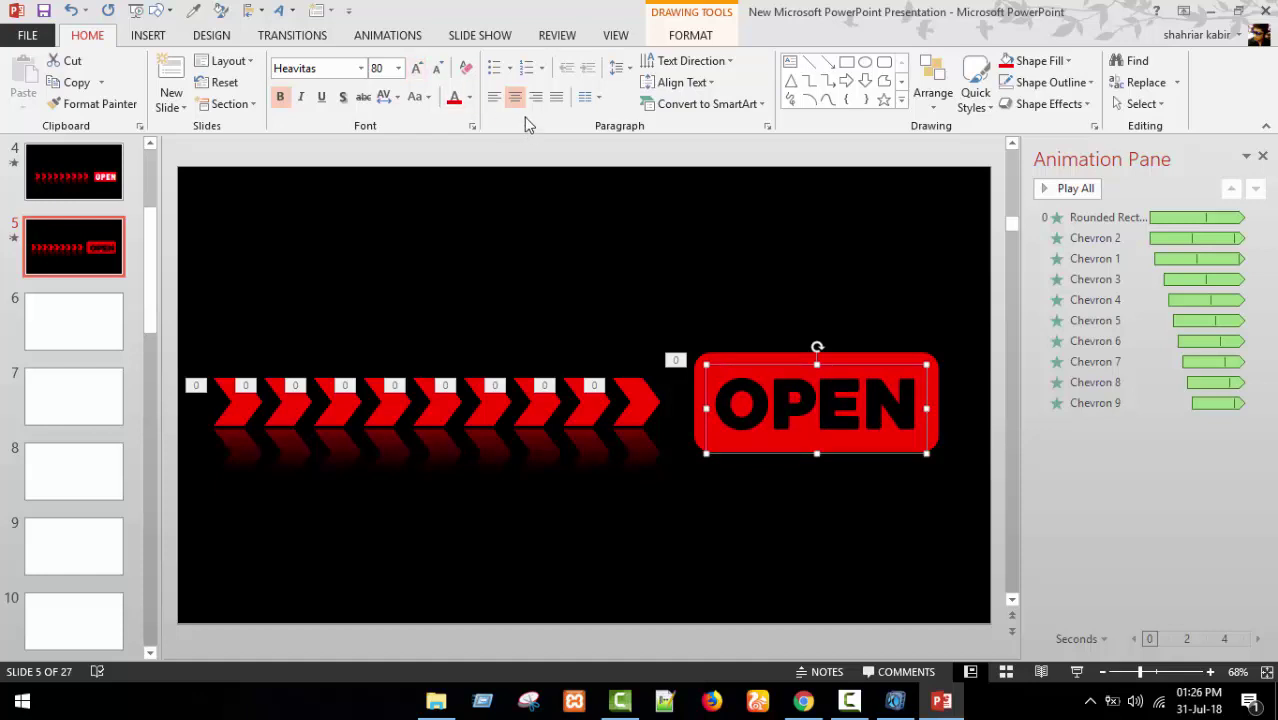
# - Colour the OPEN text white and deselect the sign
pyautogui.click(471, 97)
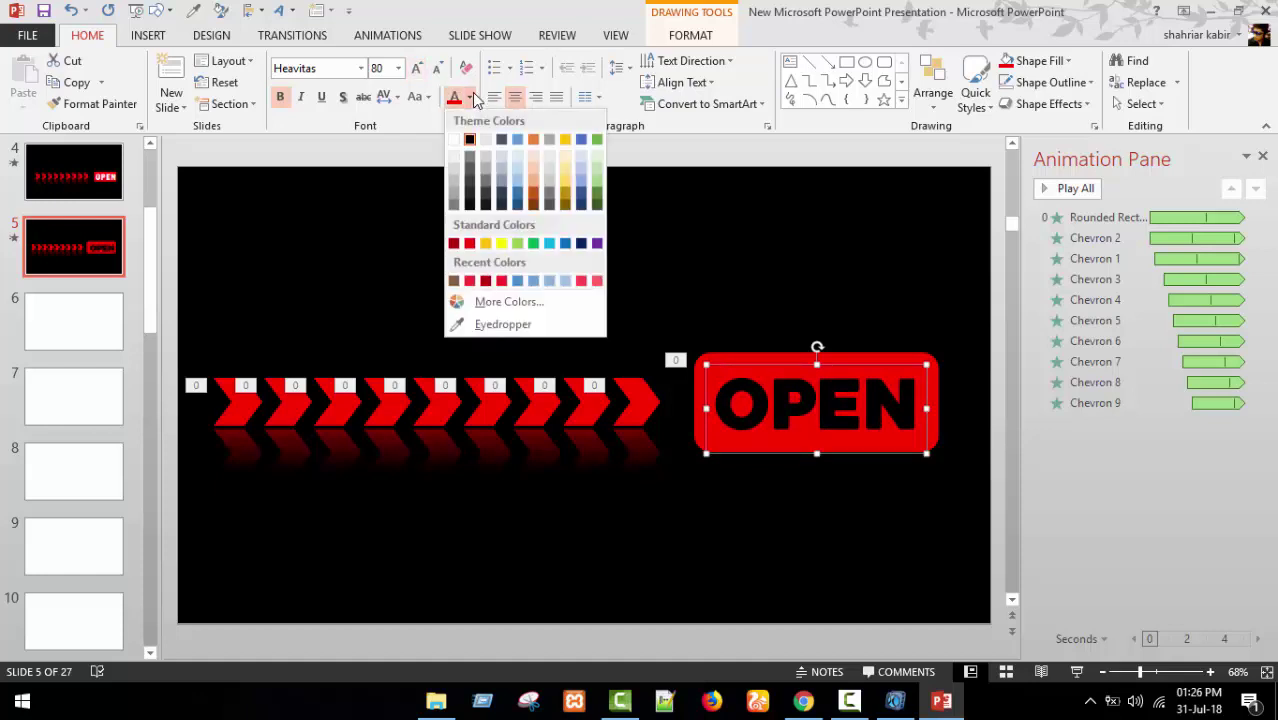
pyautogui.click(455, 141)
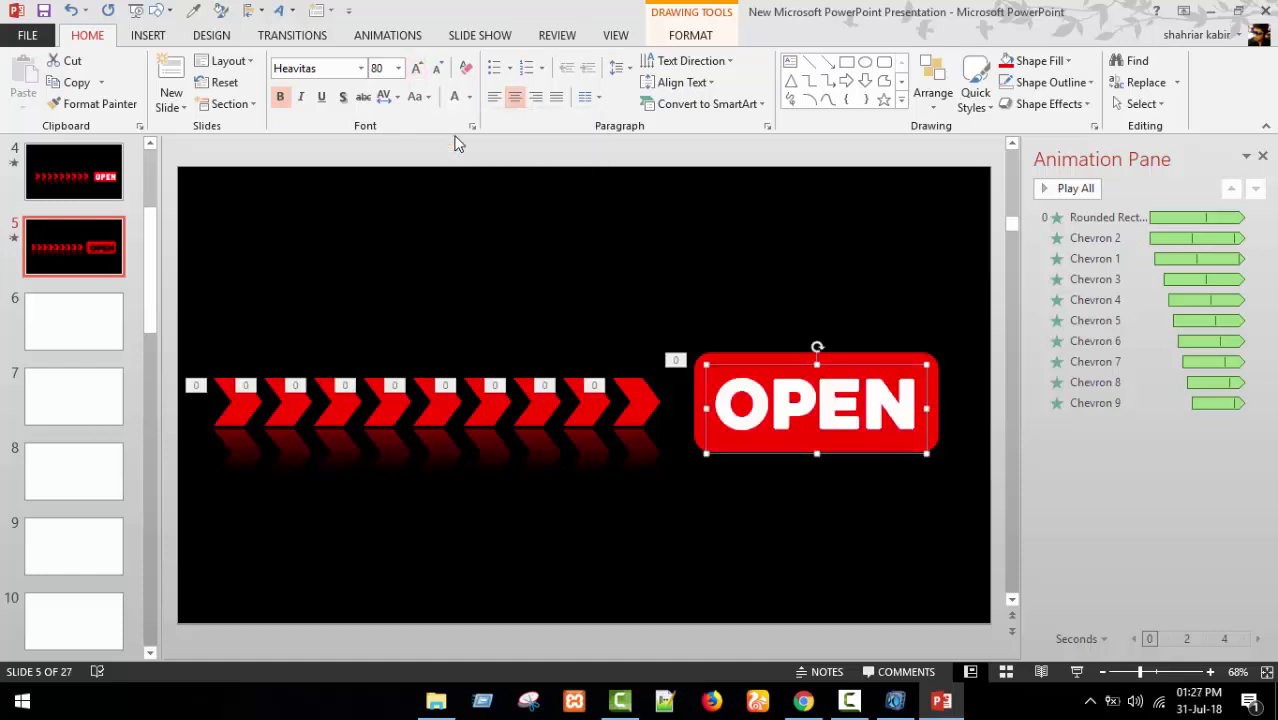
pyautogui.click(860, 283)
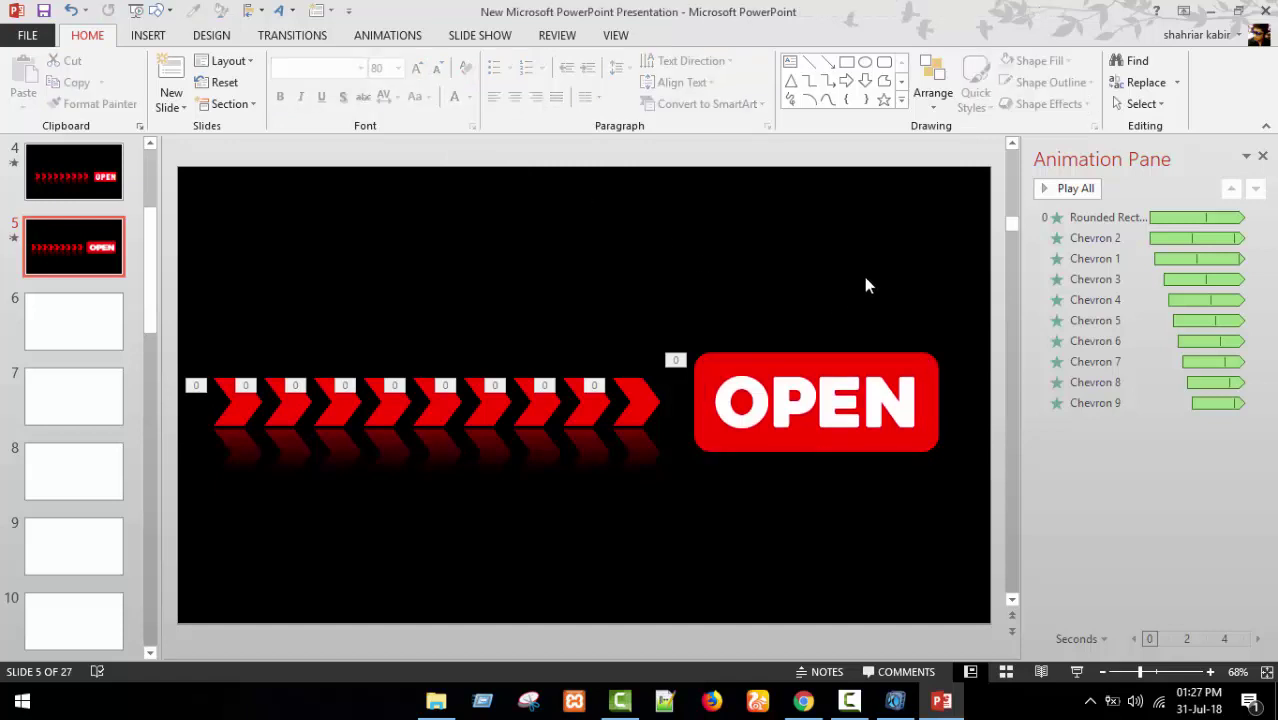
# - Close the Animation Pane and play slide 5 as a slide show
pyautogui.click(1263, 158)
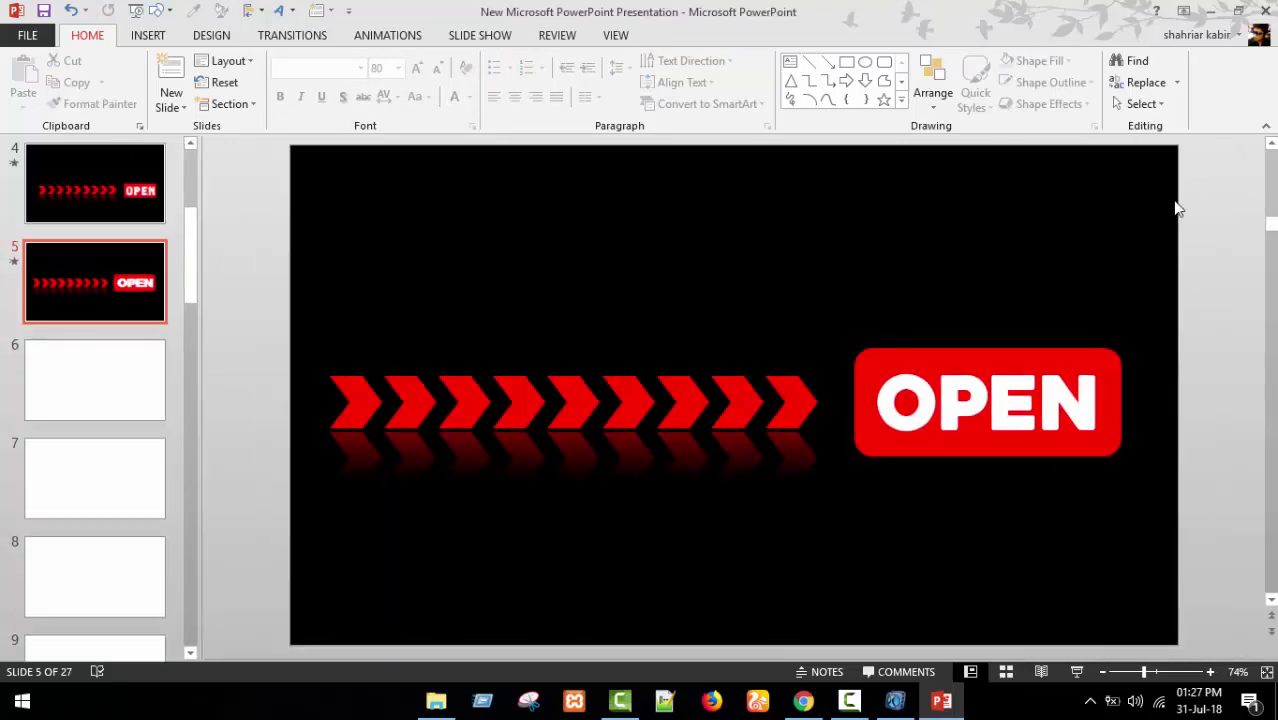
pyautogui.click(1076, 671)
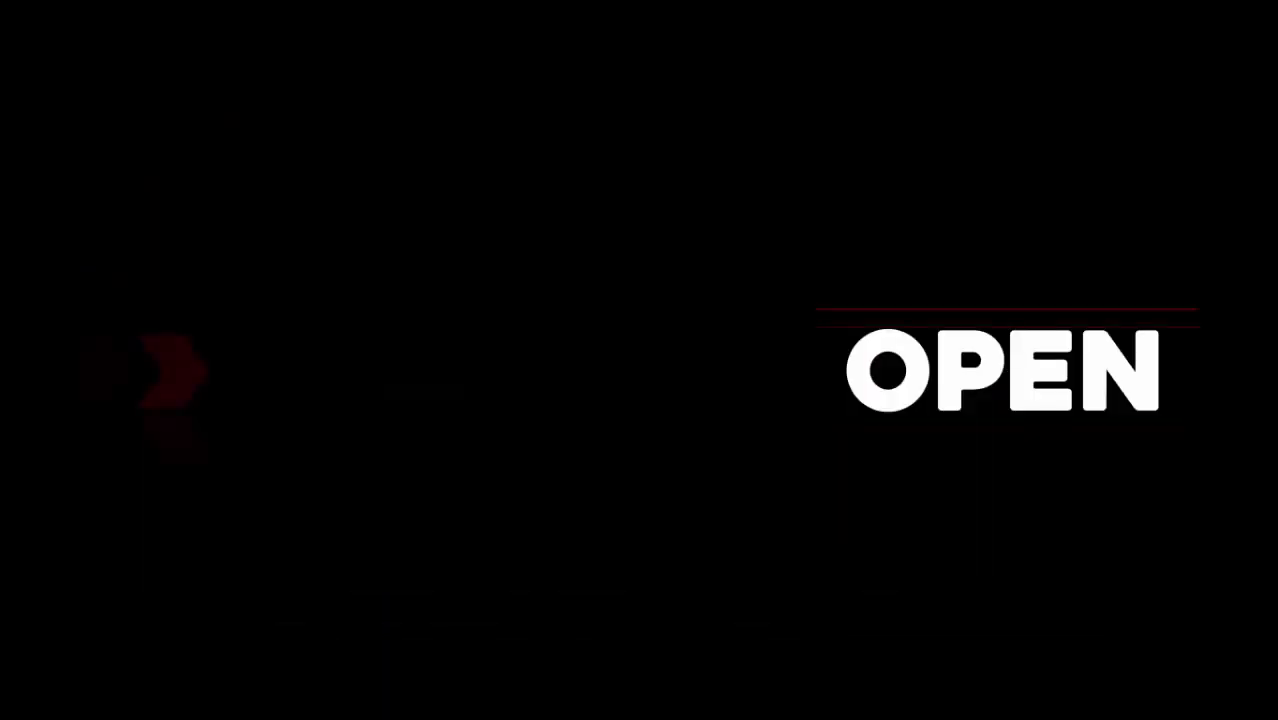